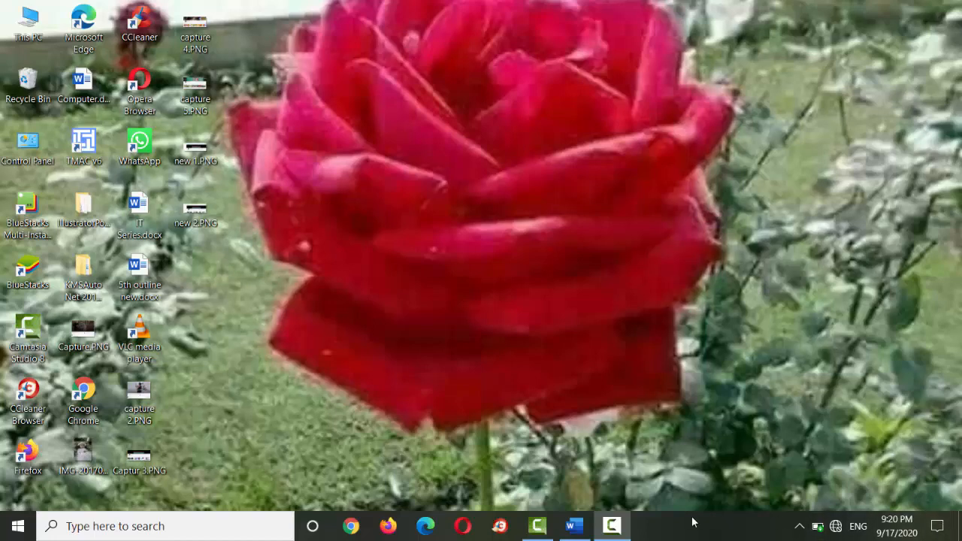
- Switch to the blank Word document and insert a table with six columns and five rows
click(574, 526)
click(104, 37)
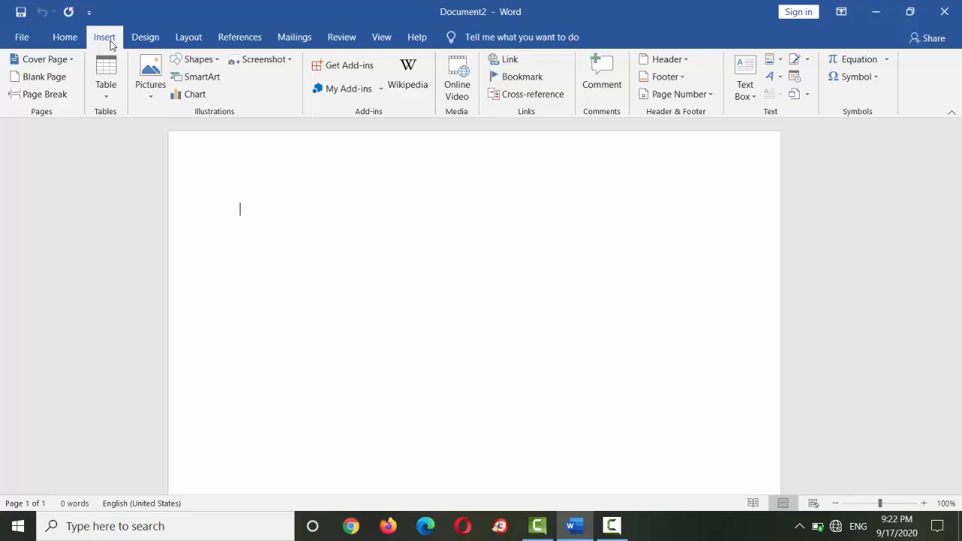
click(104, 87)
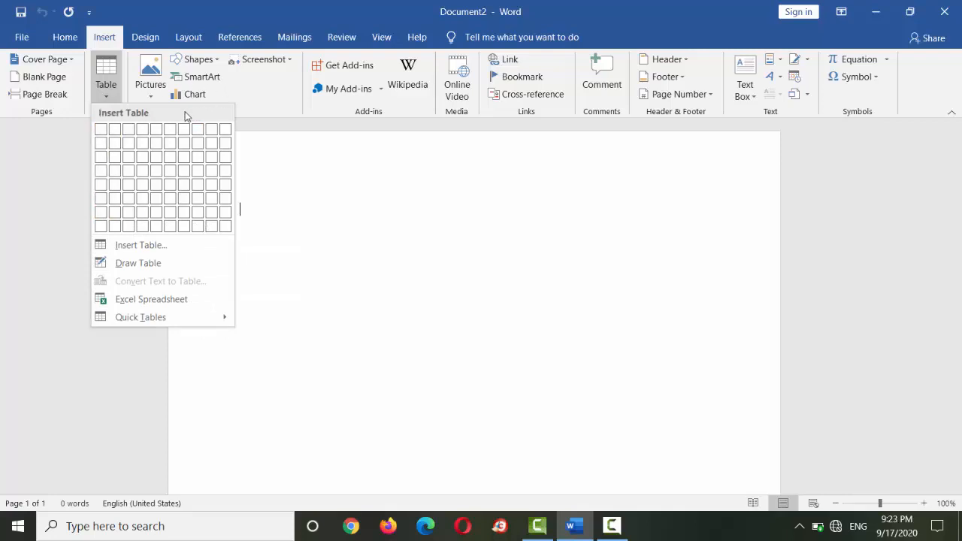
click(341, 239)
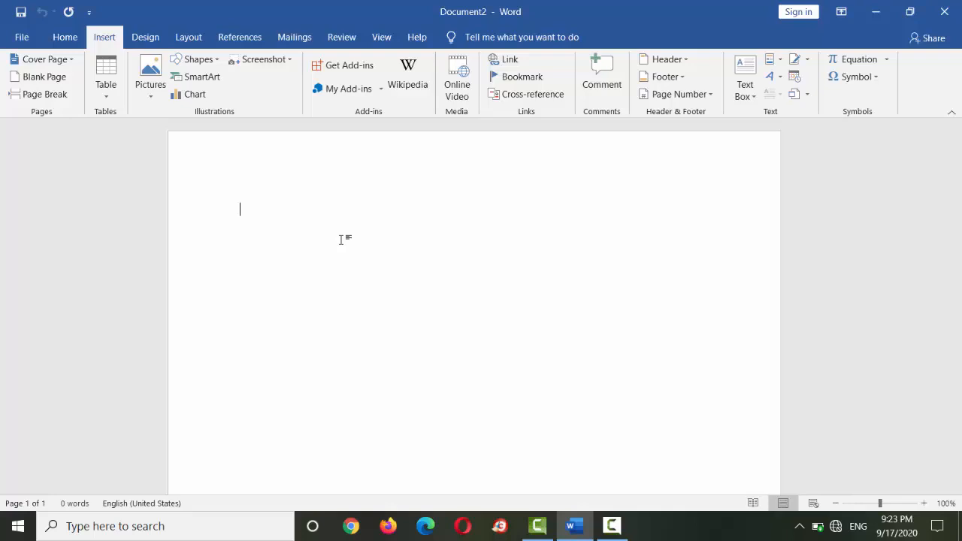
click(106, 103)
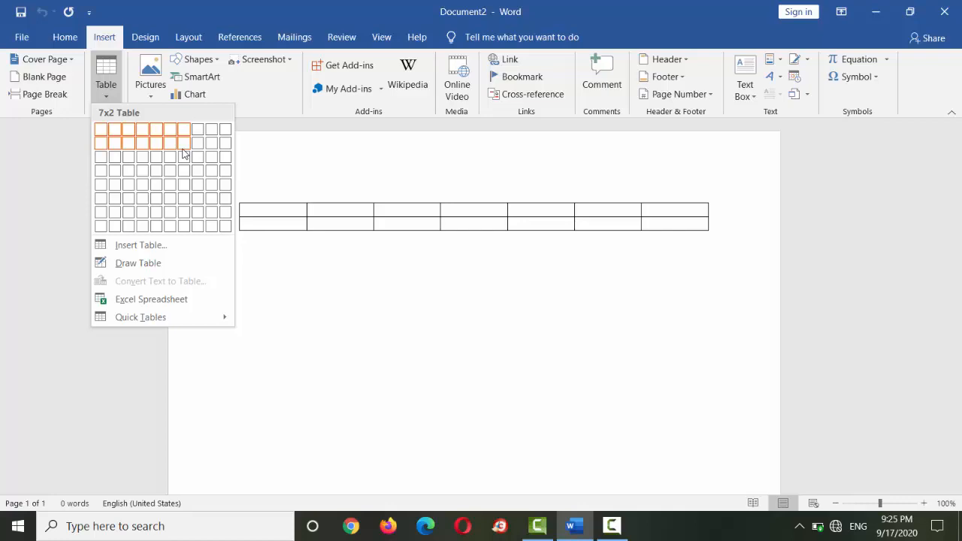
click(170, 185)
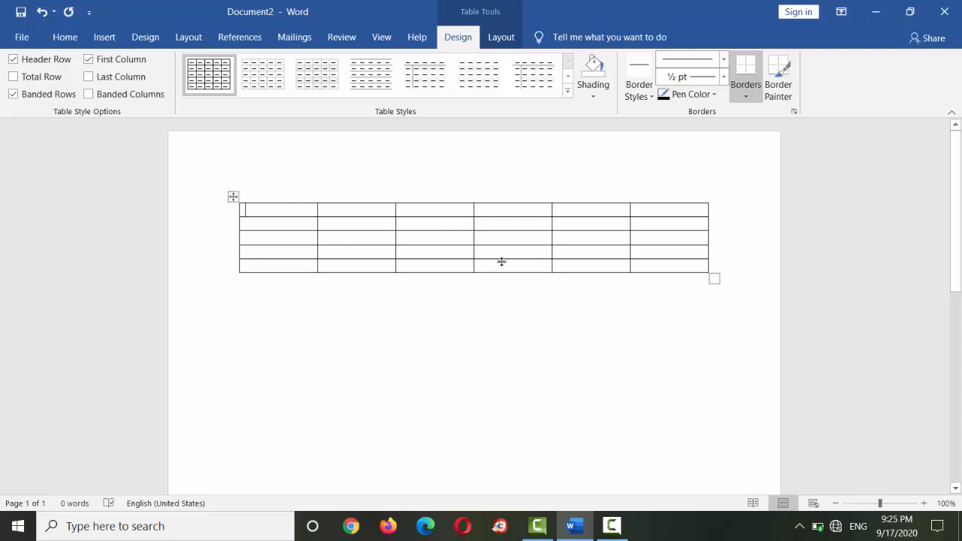
- Enlarge the whole table so its rows are much taller and its columns slightly wider
click(233, 197)
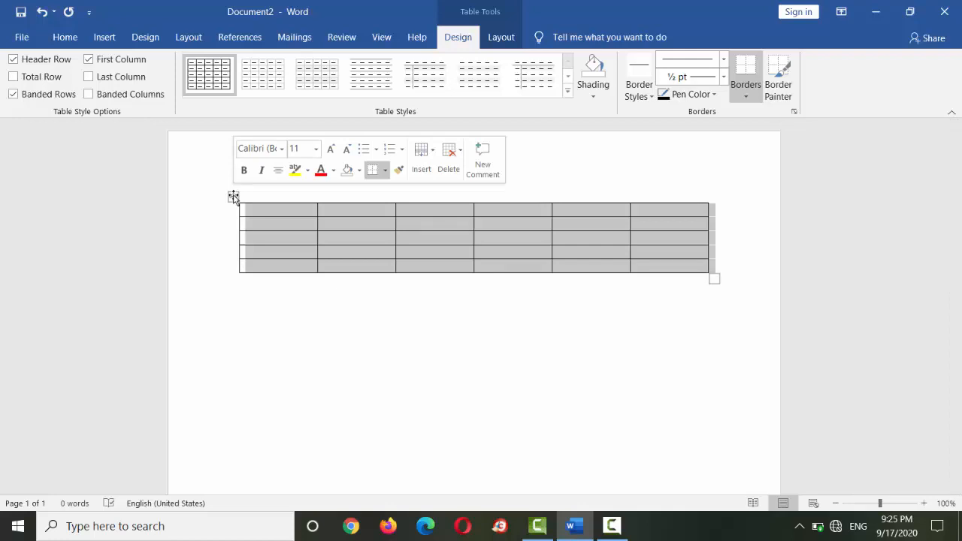
click(722, 310)
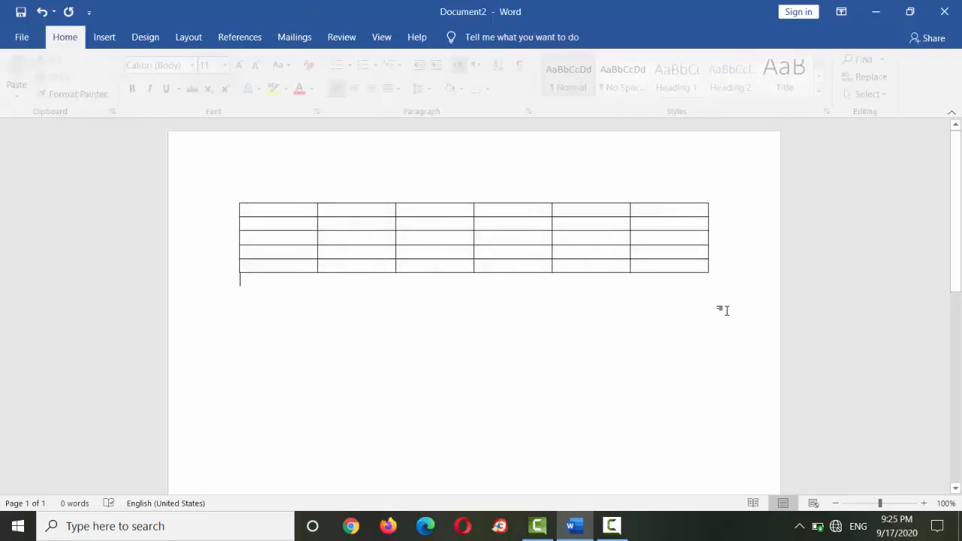
click(687, 265)
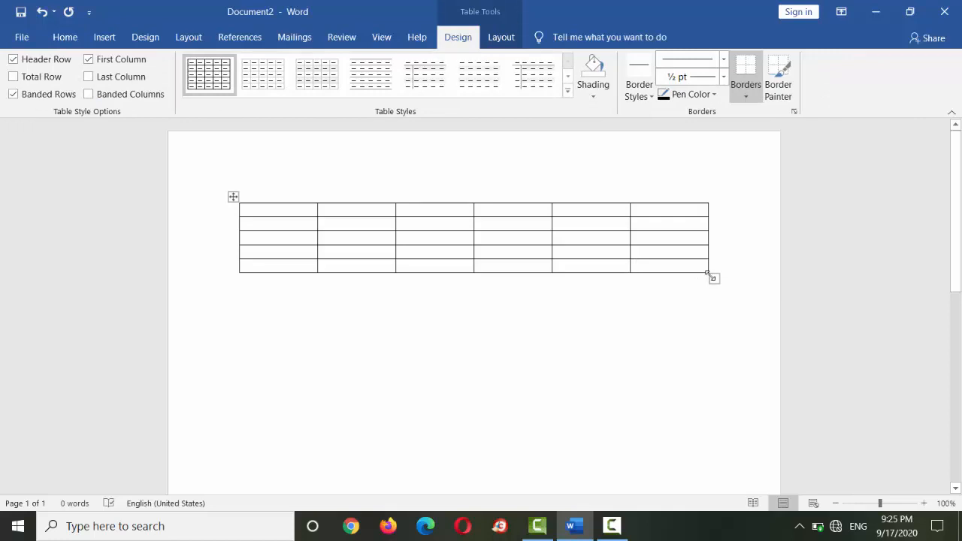
drag(712, 277, 741, 455)
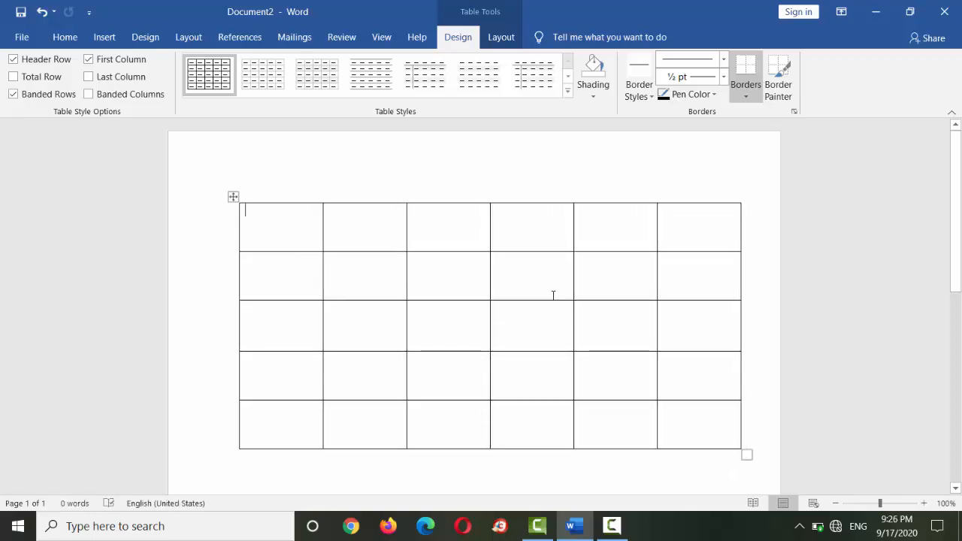
click(233, 197)
click(285, 232)
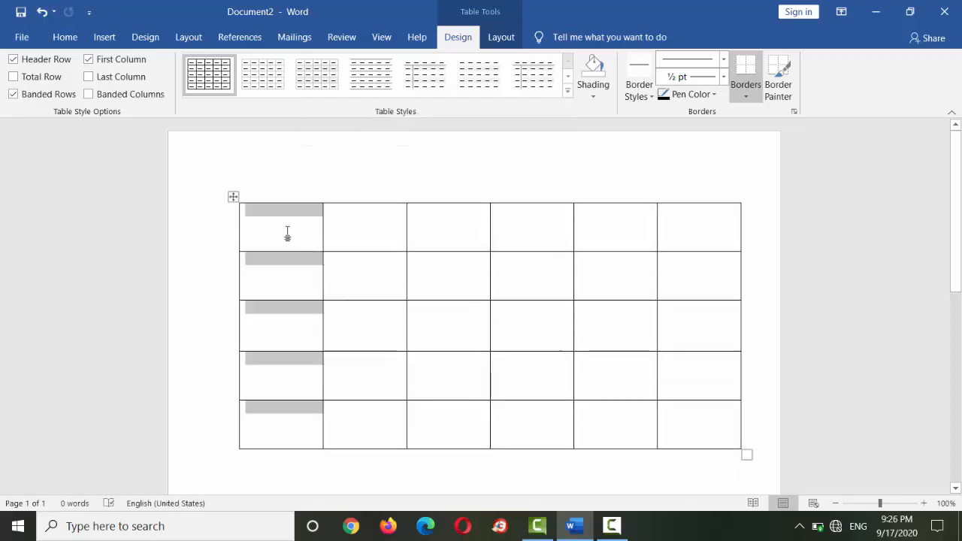
click(233, 198)
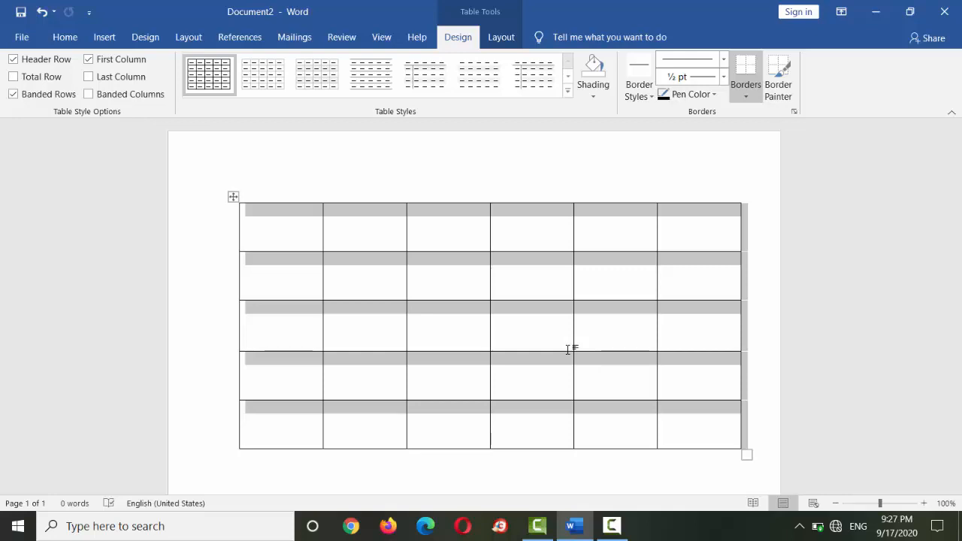
click(549, 319)
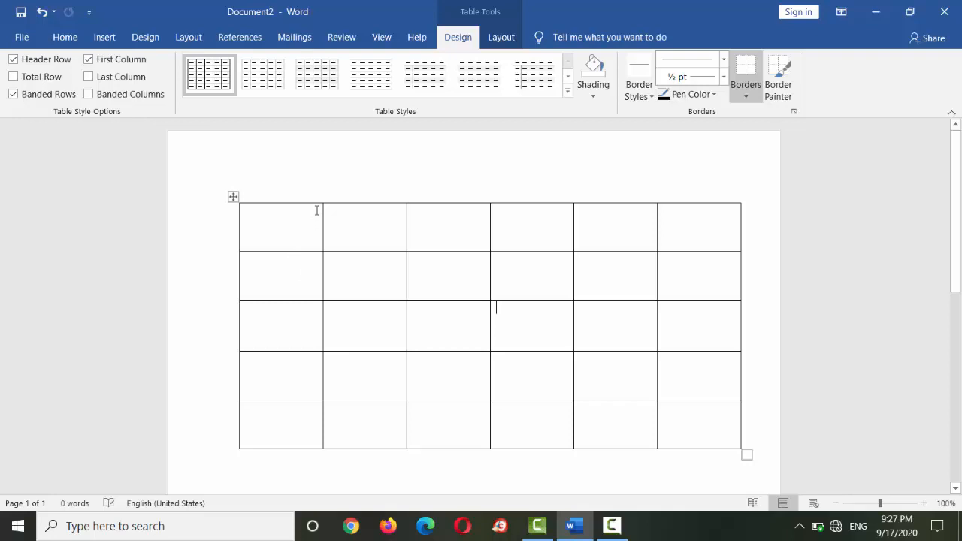
- Insert a new column between the table's first and second columns
mouse_move(325, 201)
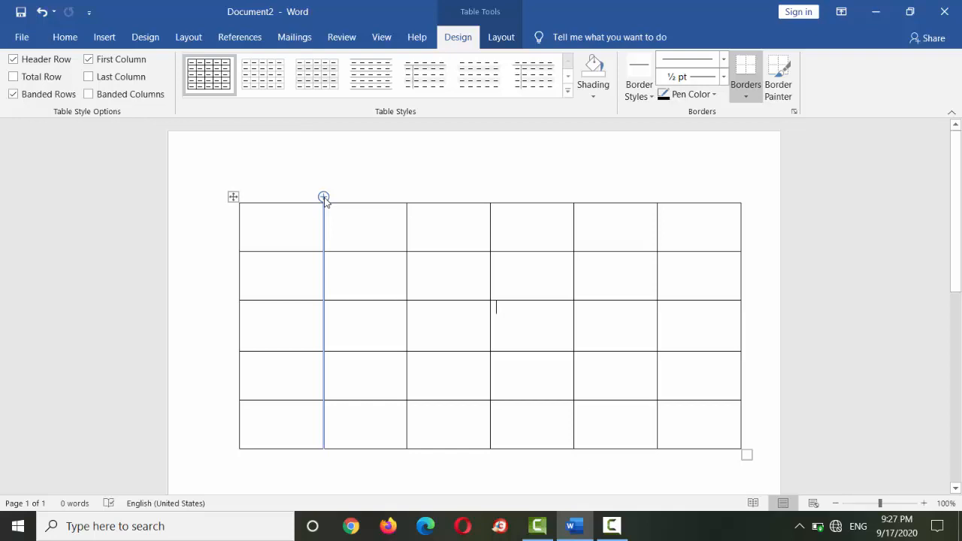
click(323, 197)
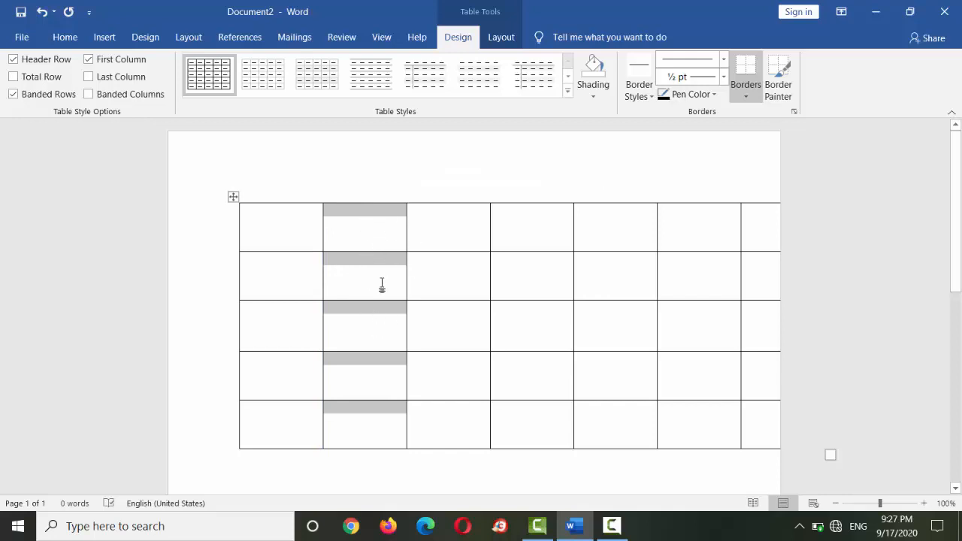
click(382, 284)
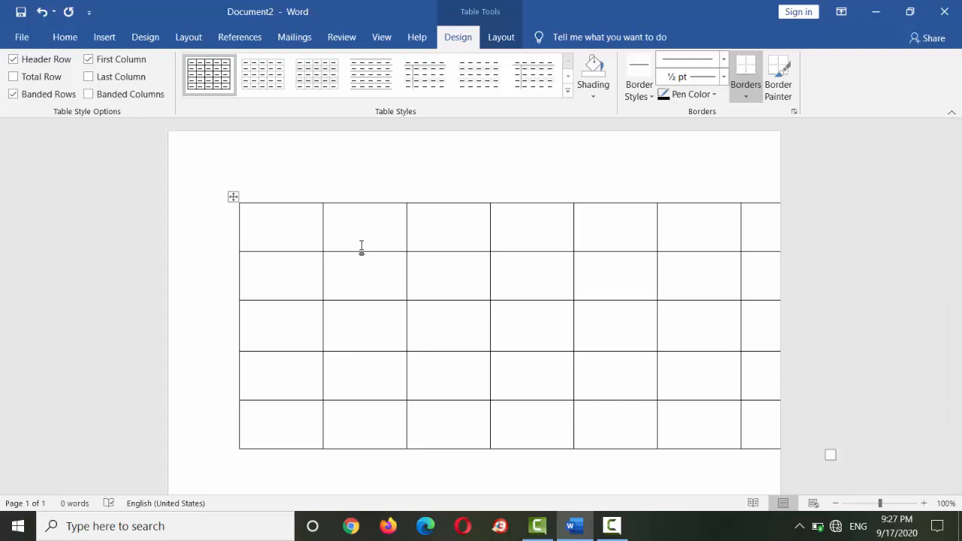
- Insert another column to the right of the second column, and undo both column insertions
drag(359, 239, 352, 430)
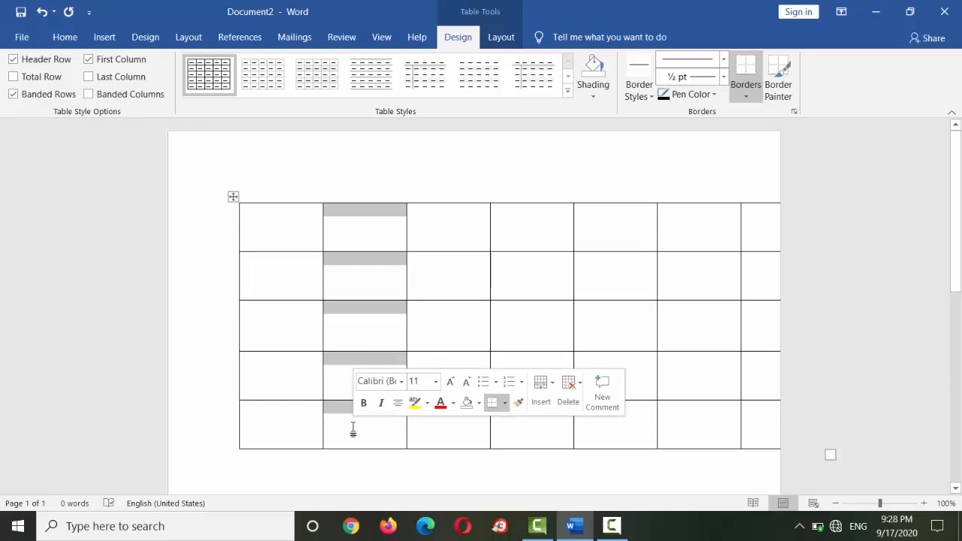
right_click(353, 430)
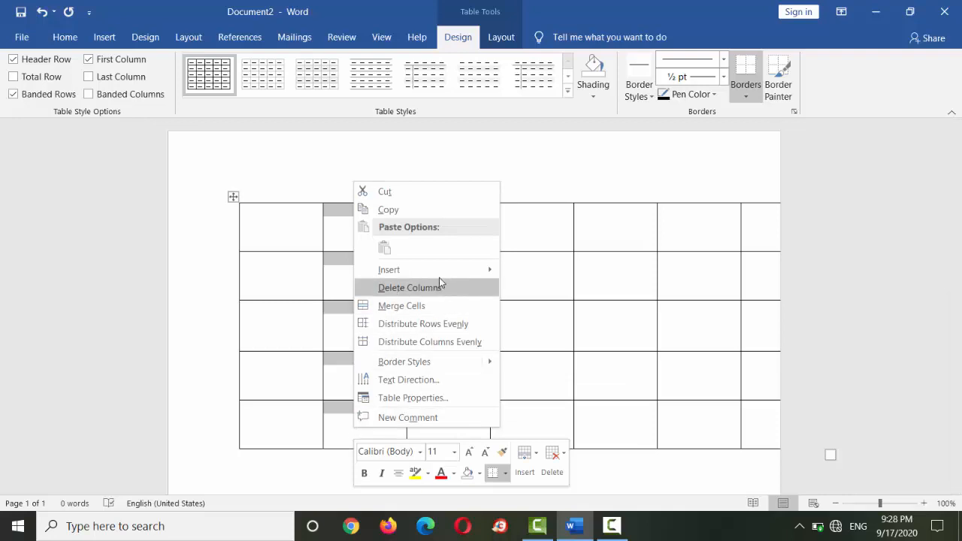
mouse_move(440, 277)
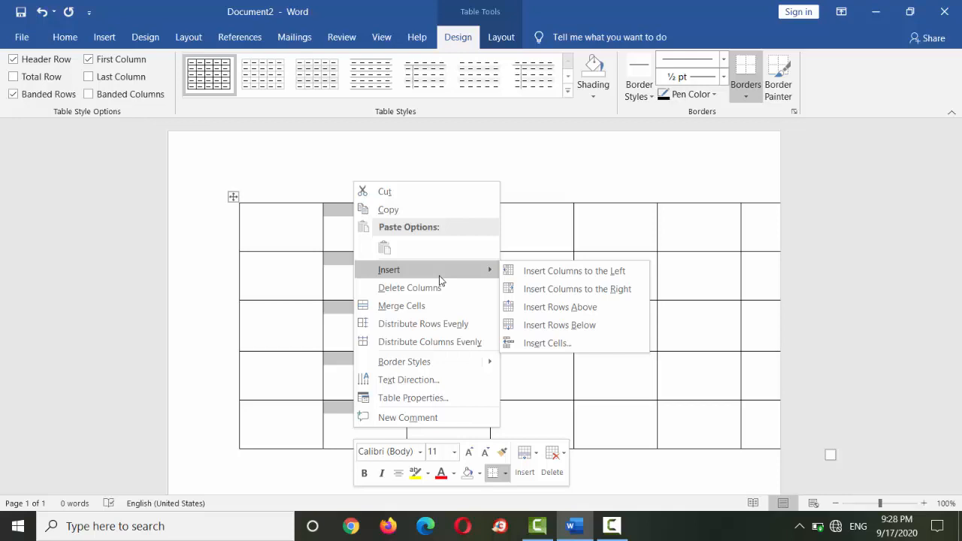
click(601, 290)
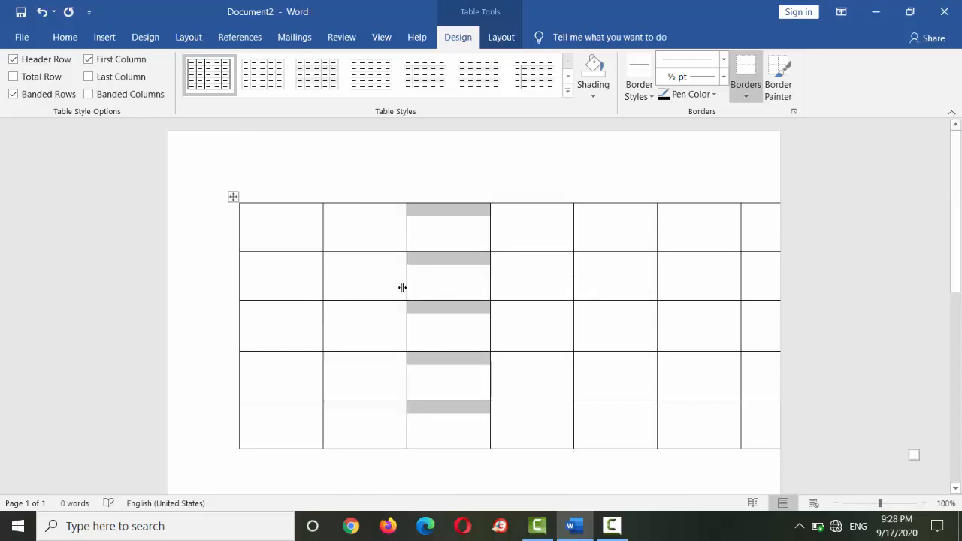
key(ctrl+z)
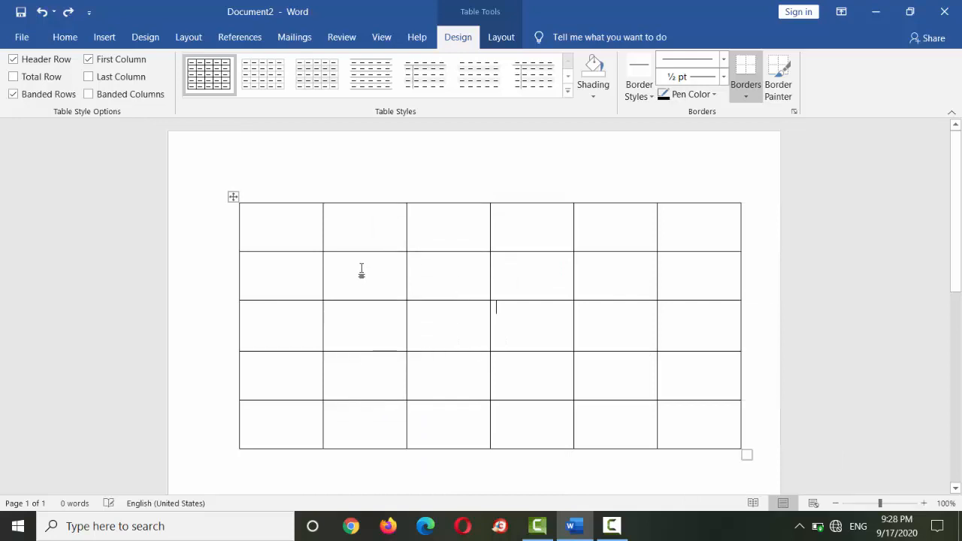
- Enter the headings Sr.No and Name of Students in the first two cells of the top row
click(288, 237)
text(S.)
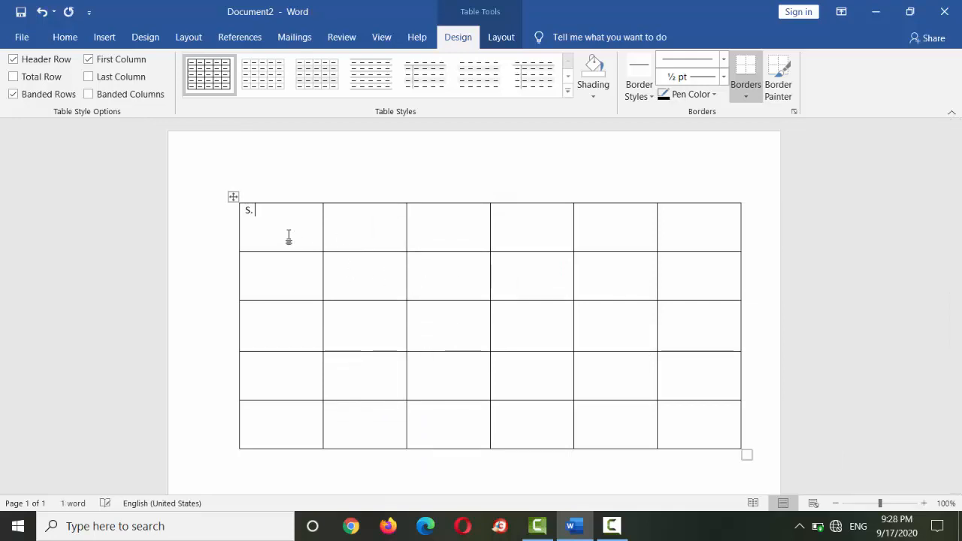
key(BackSpace)
text(r.No)
key(Tab)
text(Name )
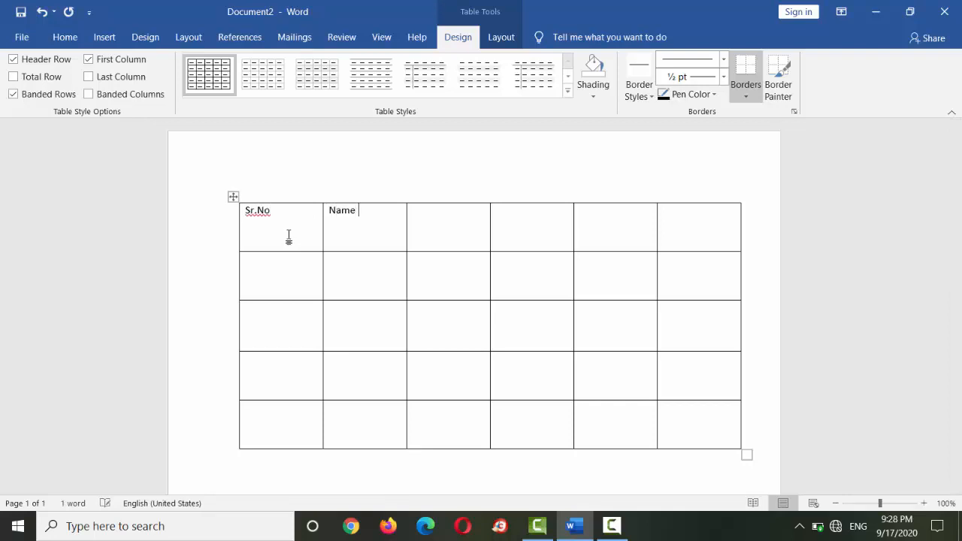
text(of Students)
- Enter the headings Father Name, Address and Phone No. in the third to fifth cells of the top row
key(Tab)
text(Father )
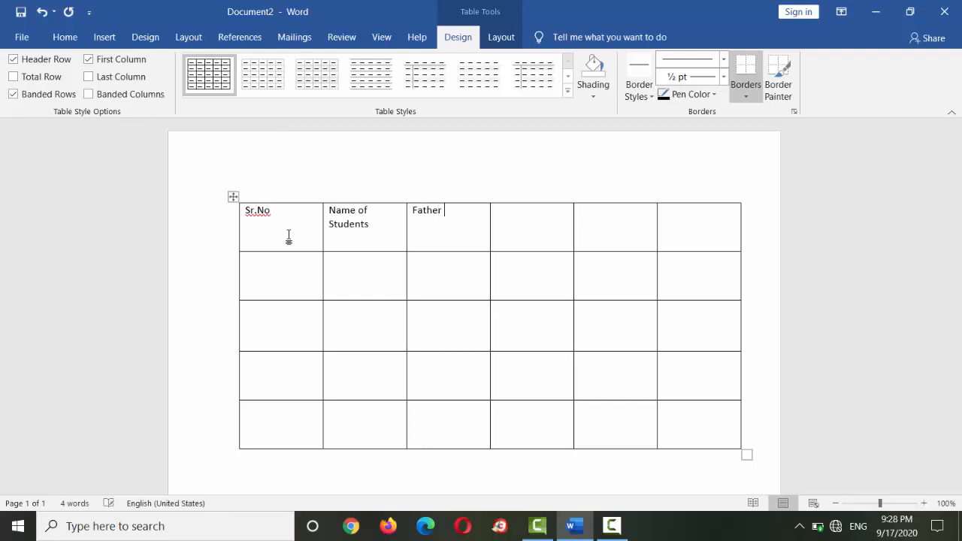
text(Name)
key(Tab)
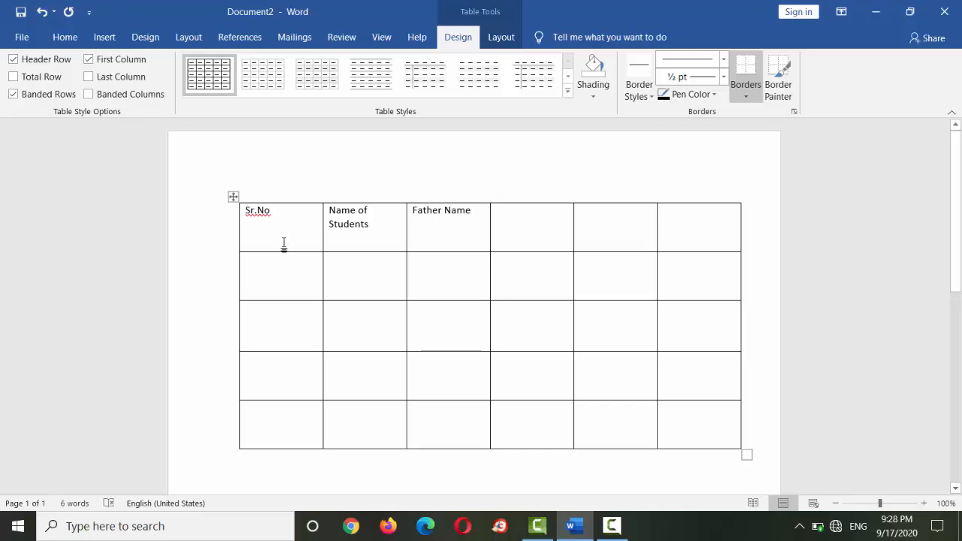
text(Address)
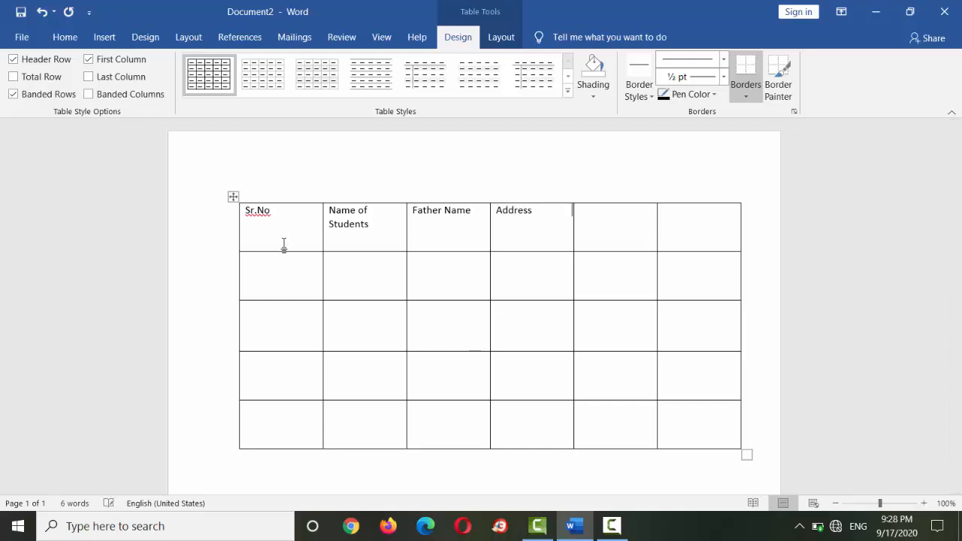
key(Tab)
text(Phone No.)
- Delete the empty sixth column of the table, and undo the deletion
drag(689, 219, 697, 282)
drag(694, 249, 687, 417)
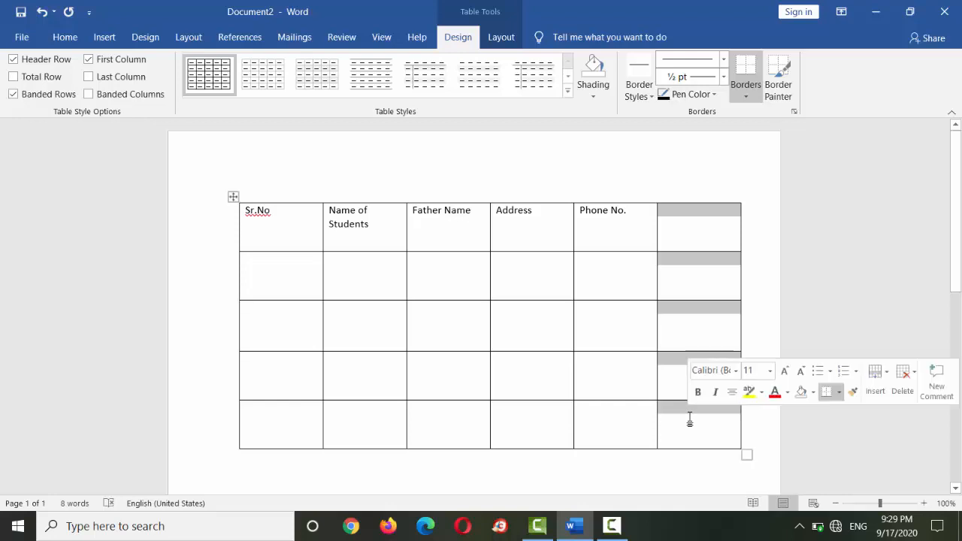
click(510, 41)
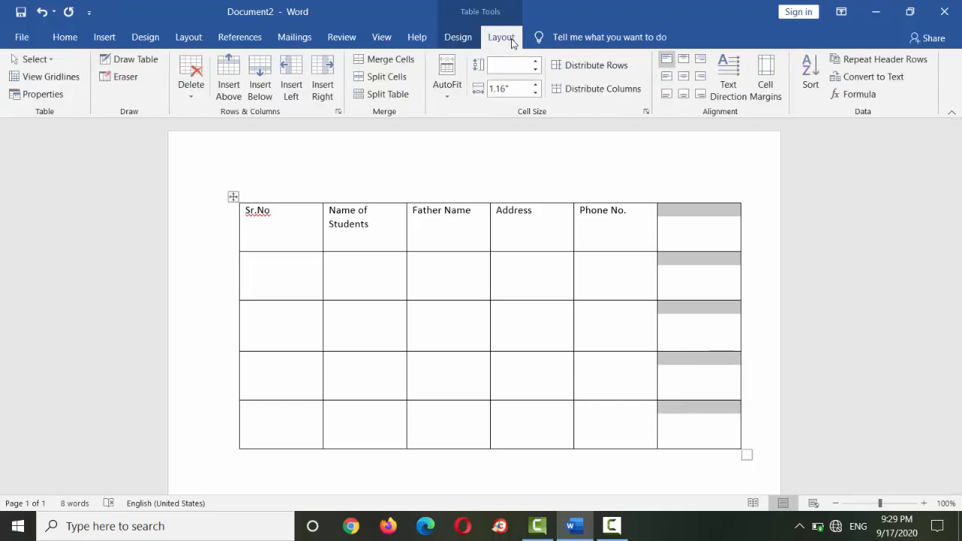
click(202, 85)
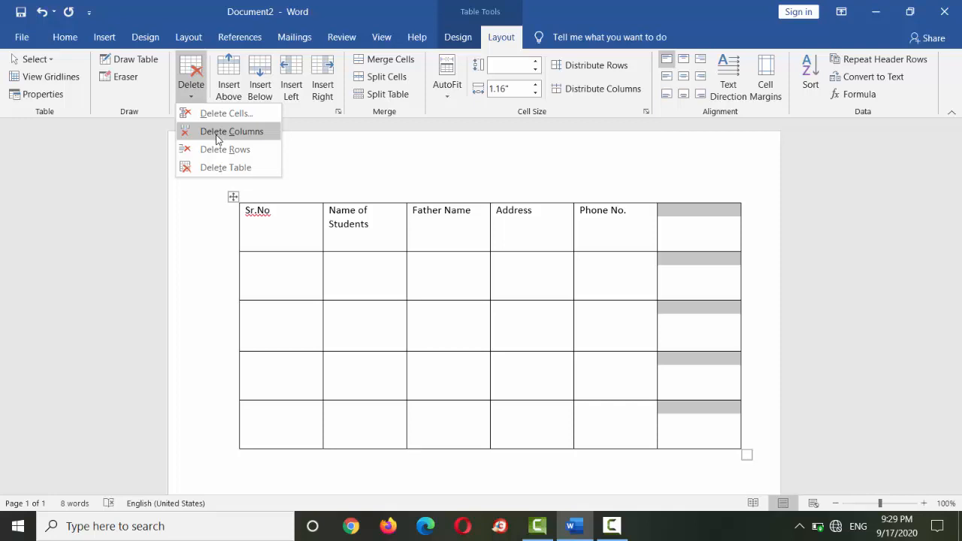
click(218, 133)
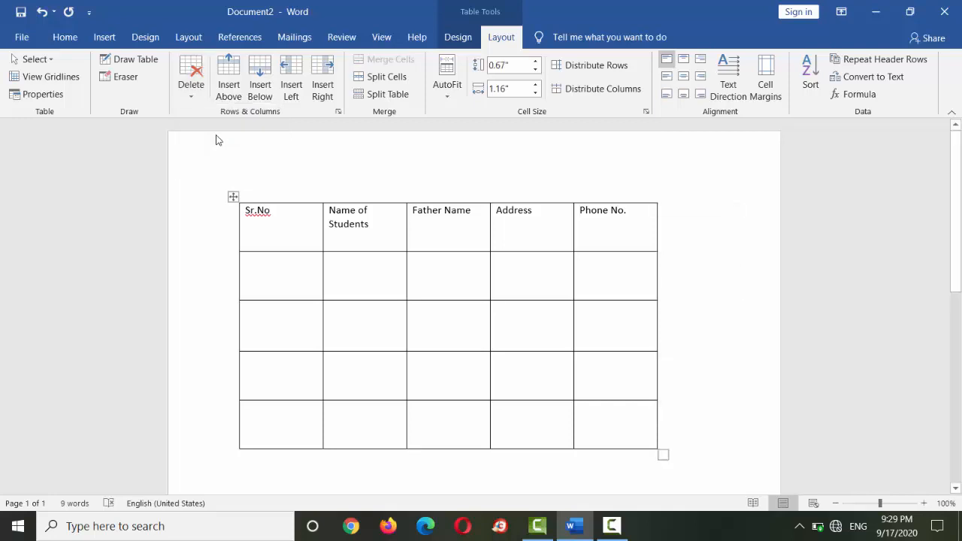
key(ctrl+z)
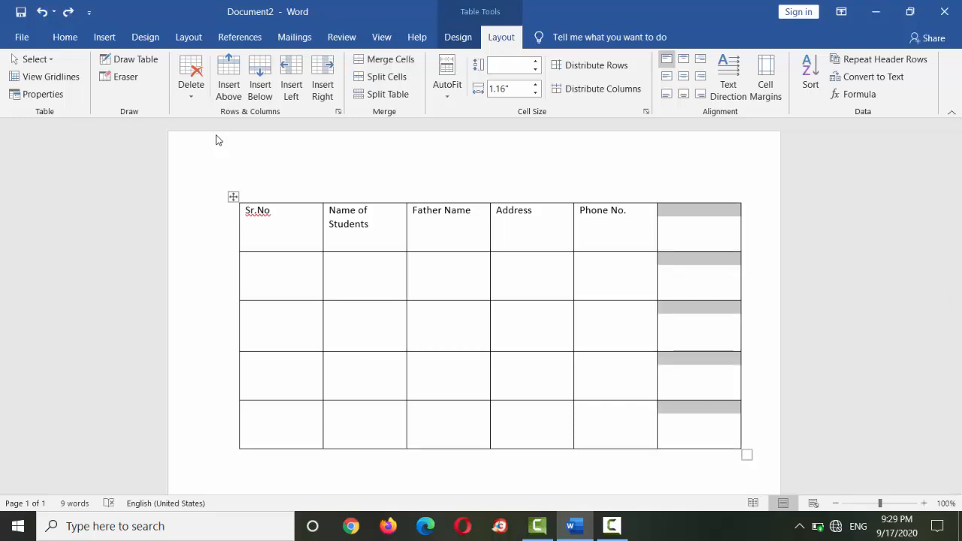
- Delete the selected empty last column once more, and undo that deletion too
right_click(708, 242)
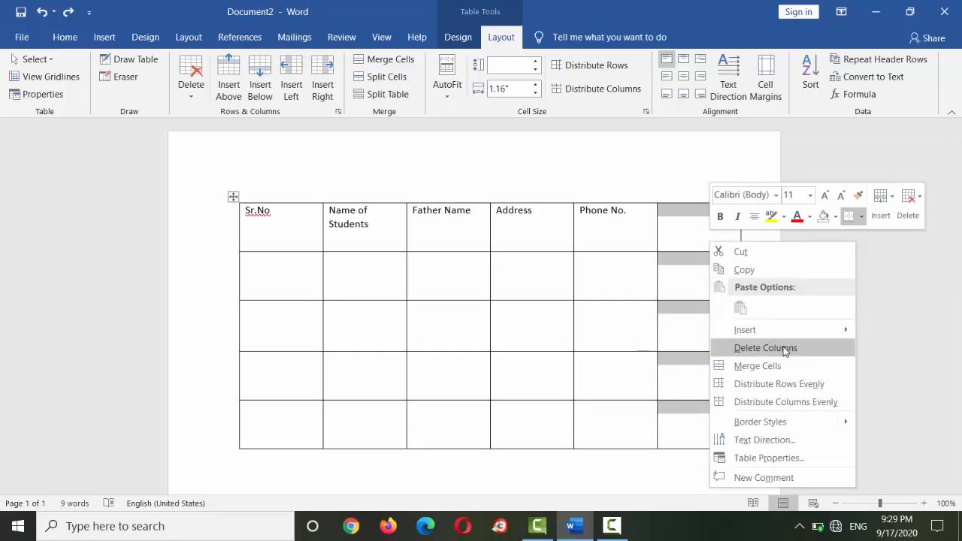
click(784, 348)
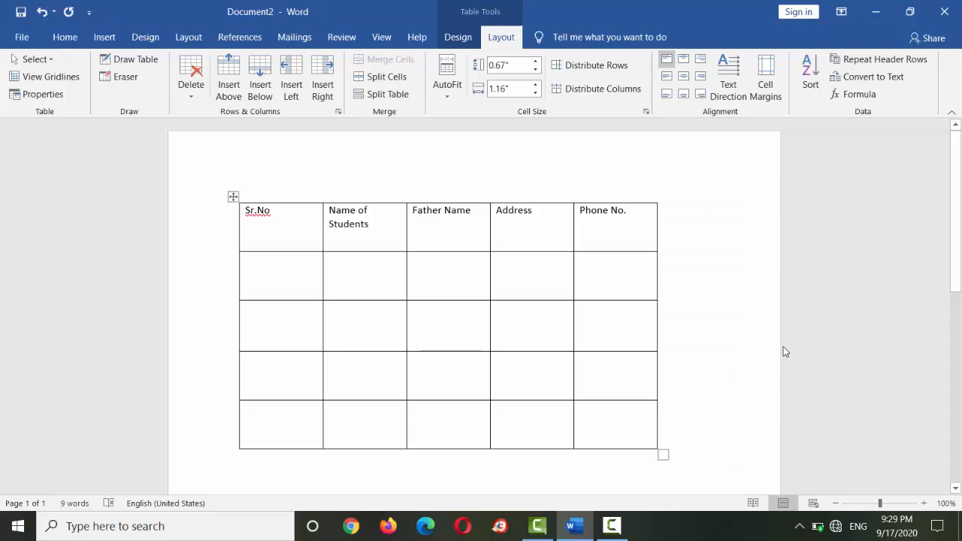
key(ctrl+z)
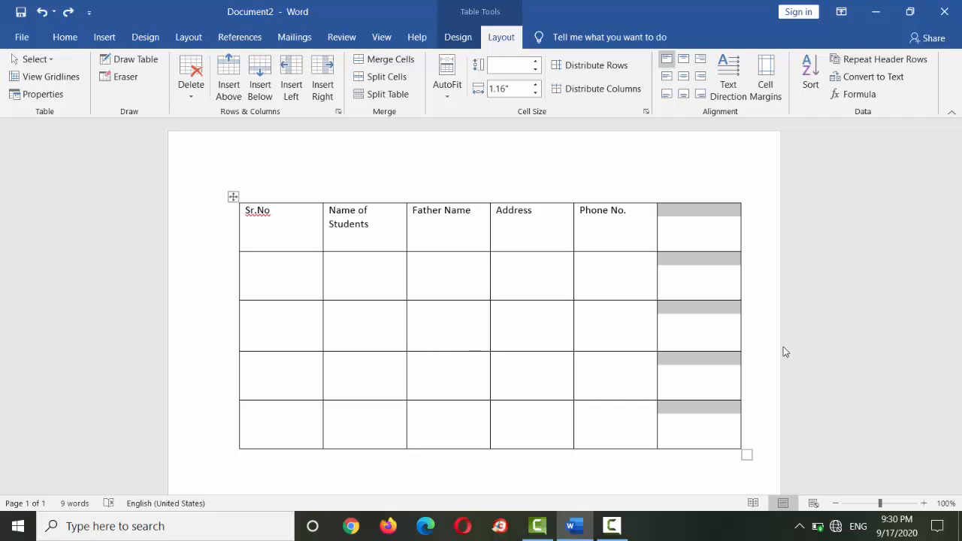
- Remove the selected empty column beside Phone No. from the table
key(BackSpace)
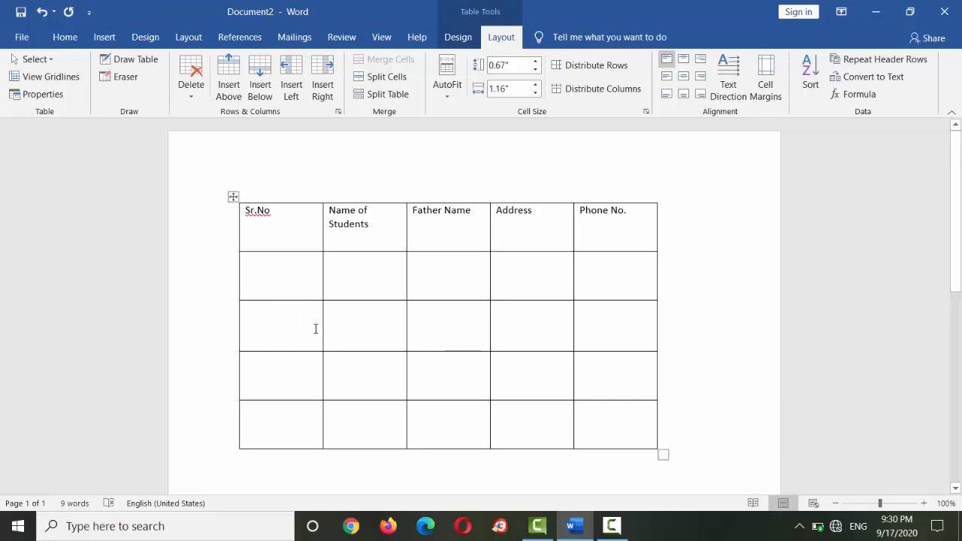
- Delete the third row of the table
drag(316, 328, 599, 328)
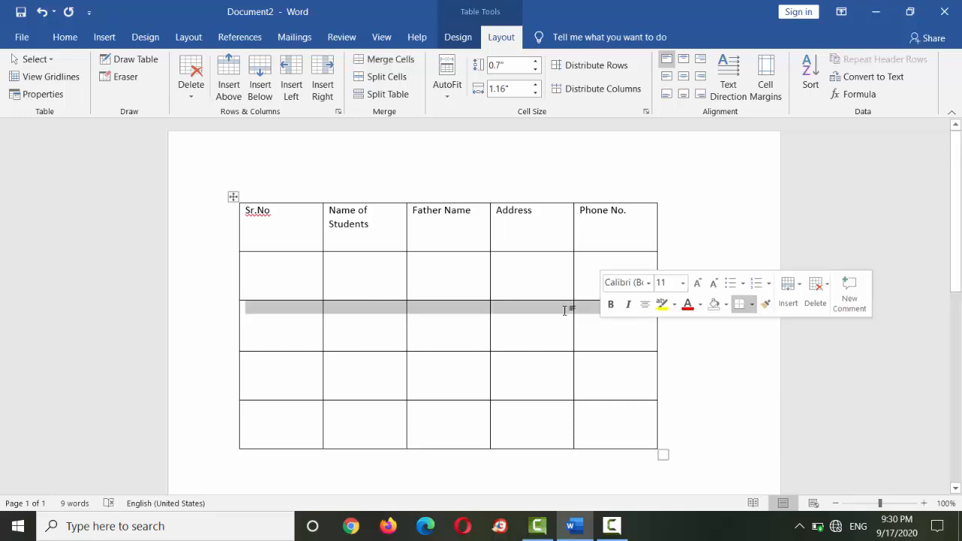
click(192, 101)
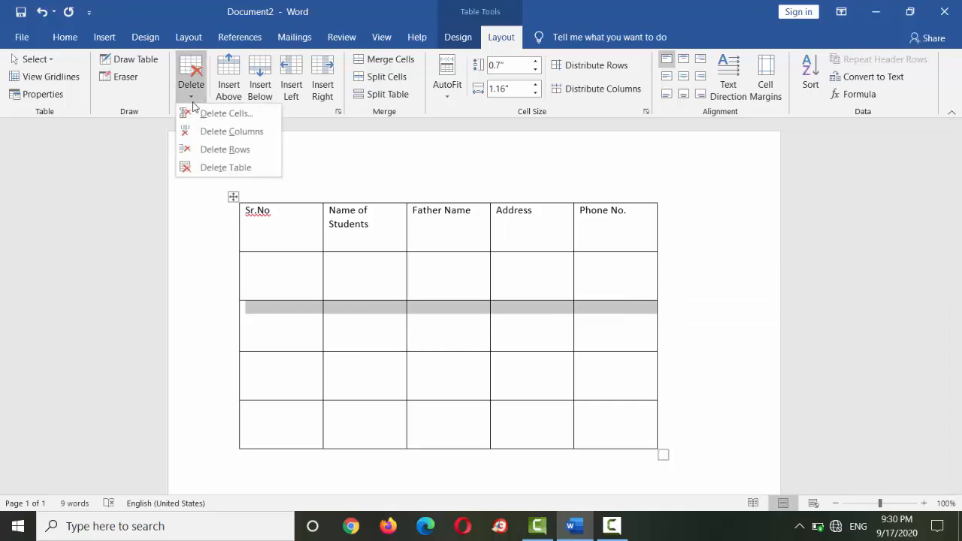
click(212, 149)
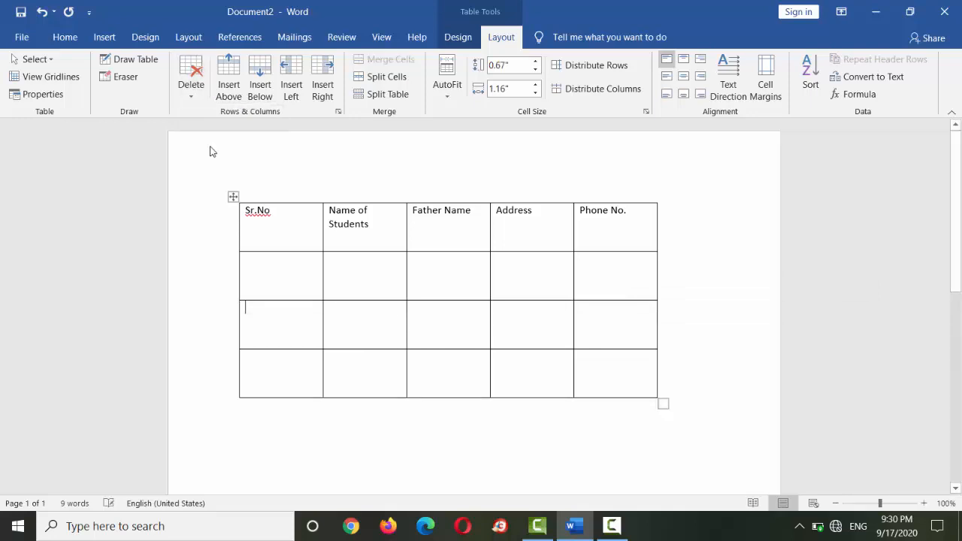
- Number the three rows below the heading row 1, 2 and 3 in the Sr.No column
click(283, 284)
text(1)
key(Down)
text(2)
key(Down)
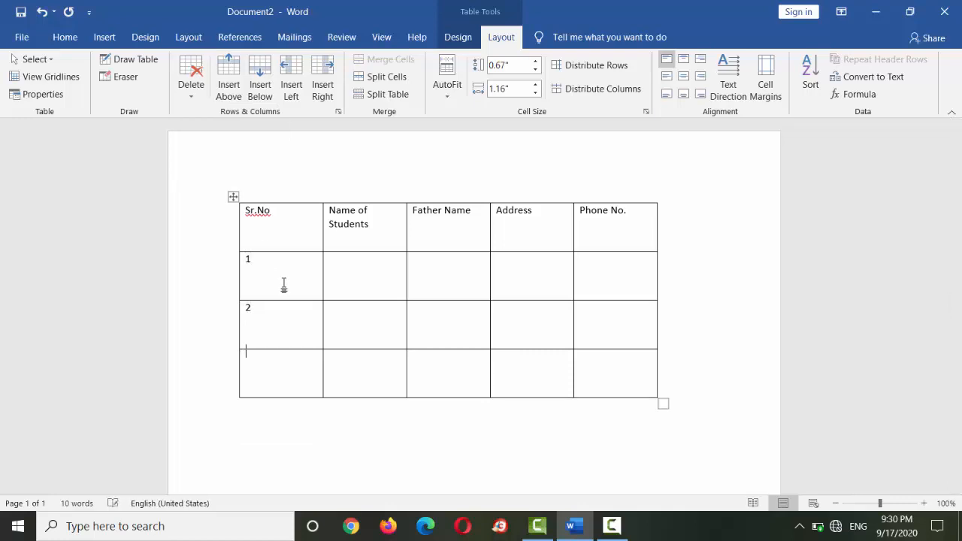
text(3)
key(Tab)
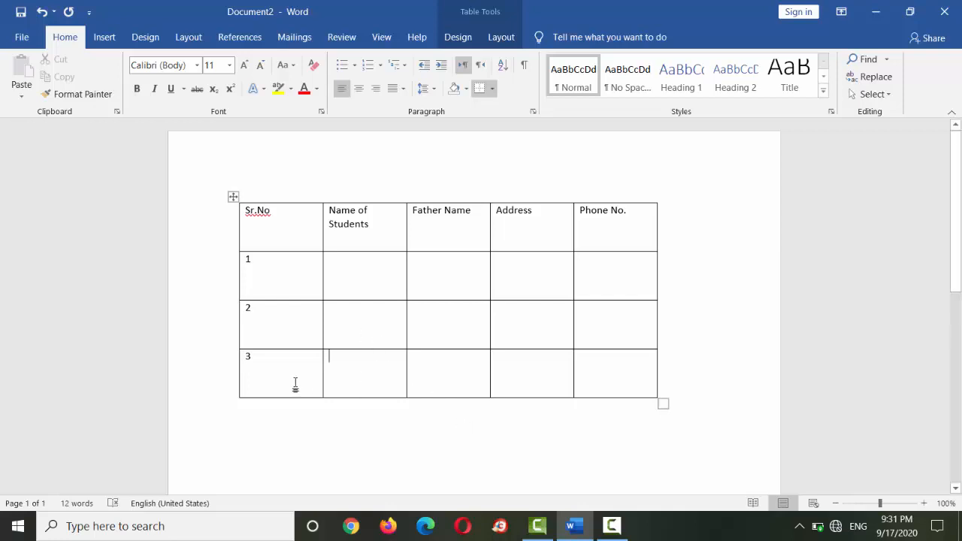
- Insert an empty row between the rows numbered 2 and 3
drag(294, 384, 595, 388)
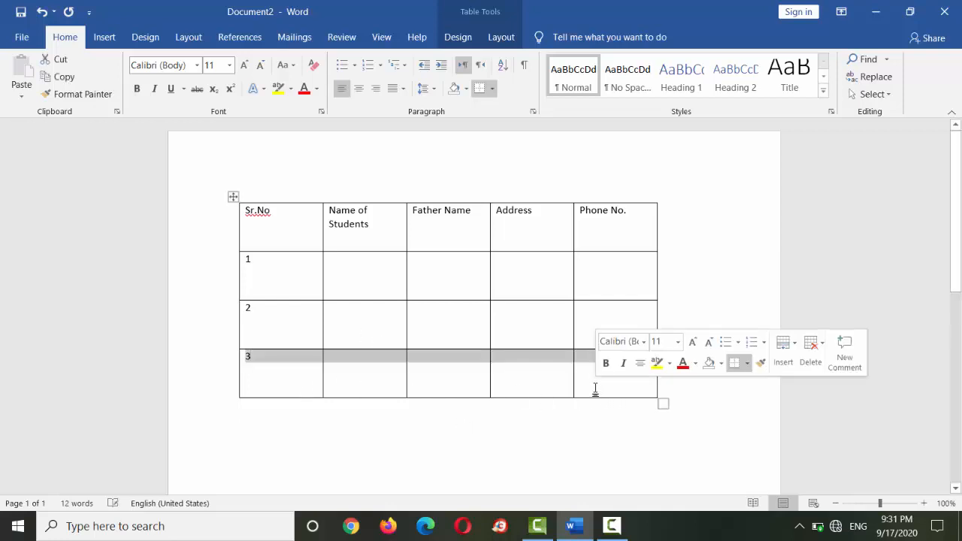
click(193, 392)
mouse_move(232, 351)
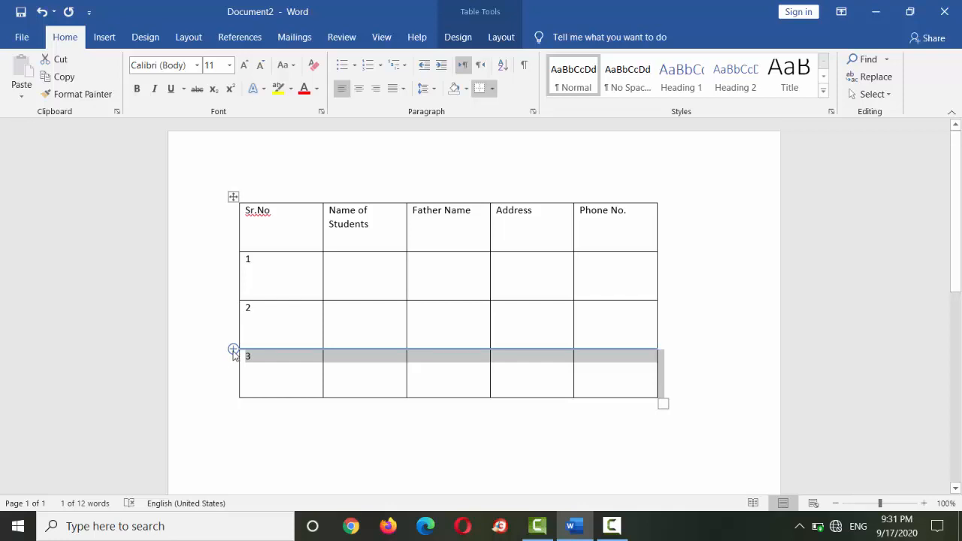
click(233, 350)
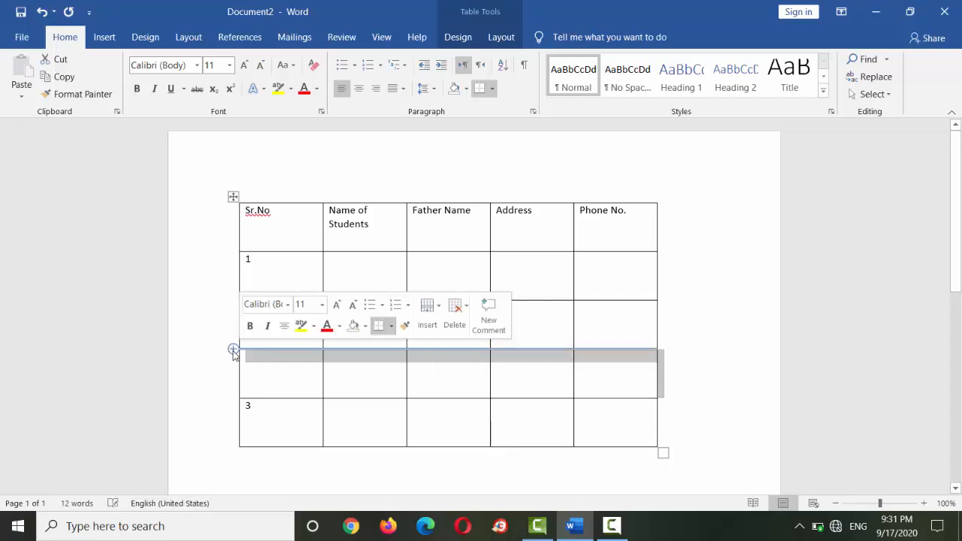
click(286, 386)
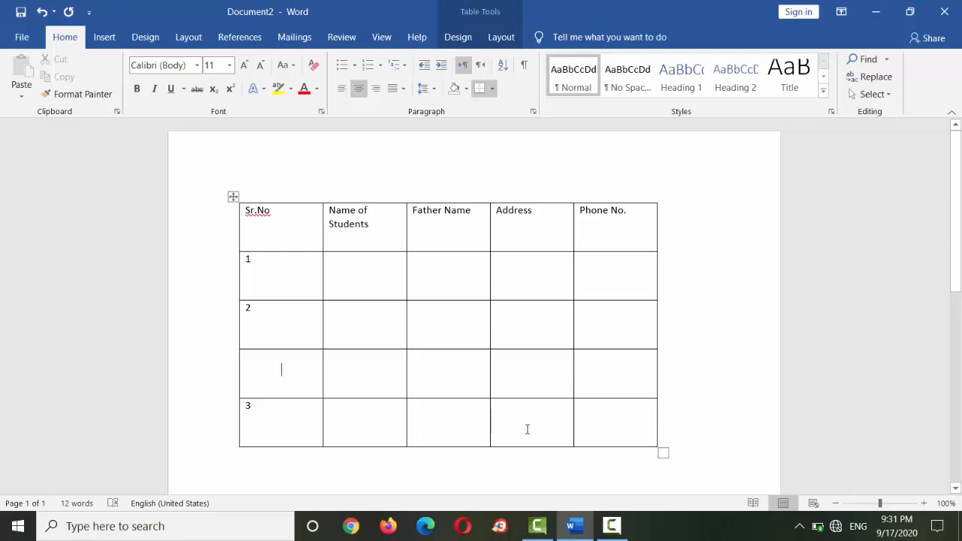
- Add an empty row at the end of the table, below the row numbered 3
mouse_move(238, 461)
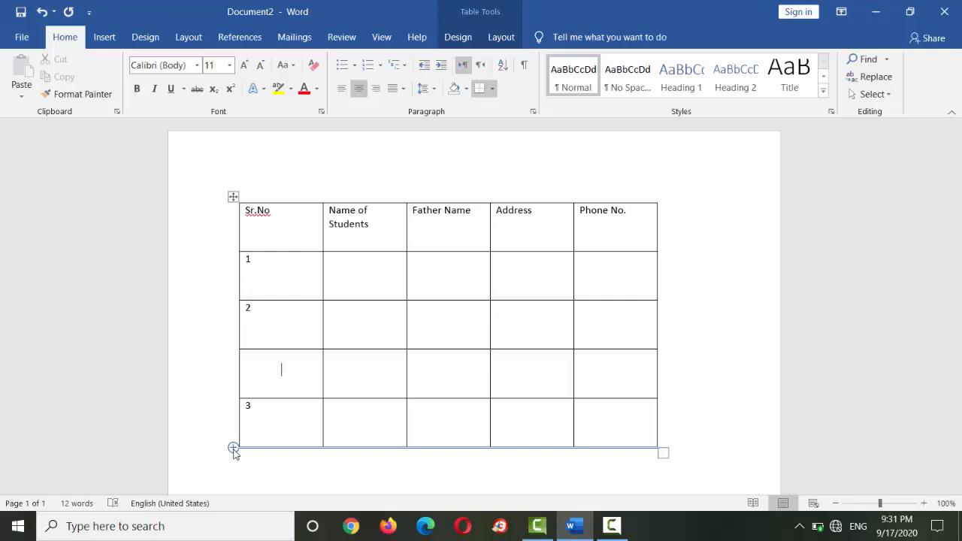
click(234, 448)
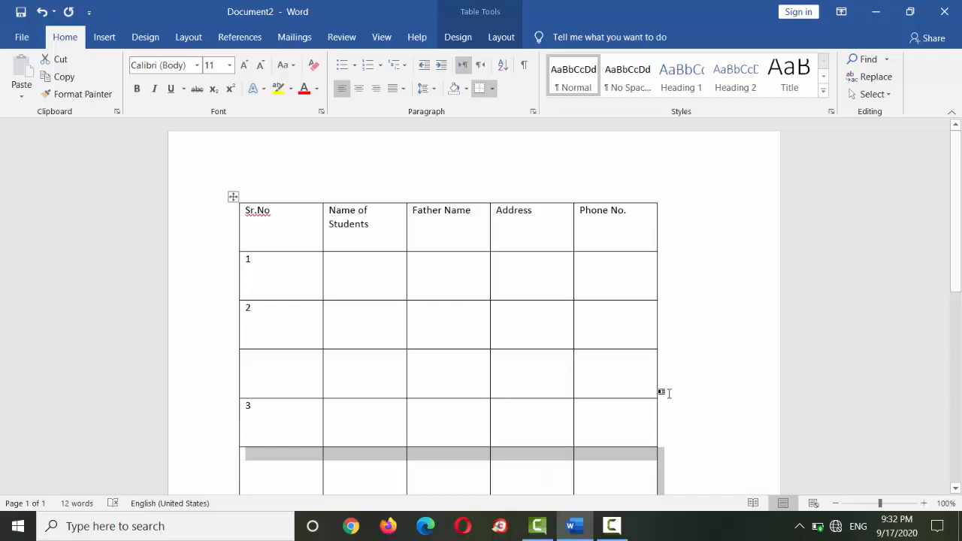
click(665, 392)
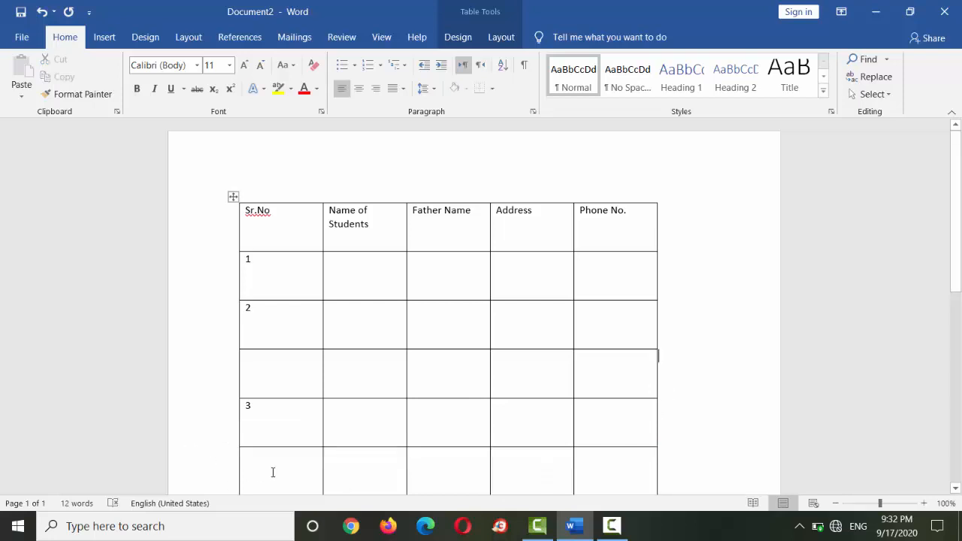
- Insert one more row below the empty last row of the table, and undo the insertion
drag(297, 470, 608, 476)
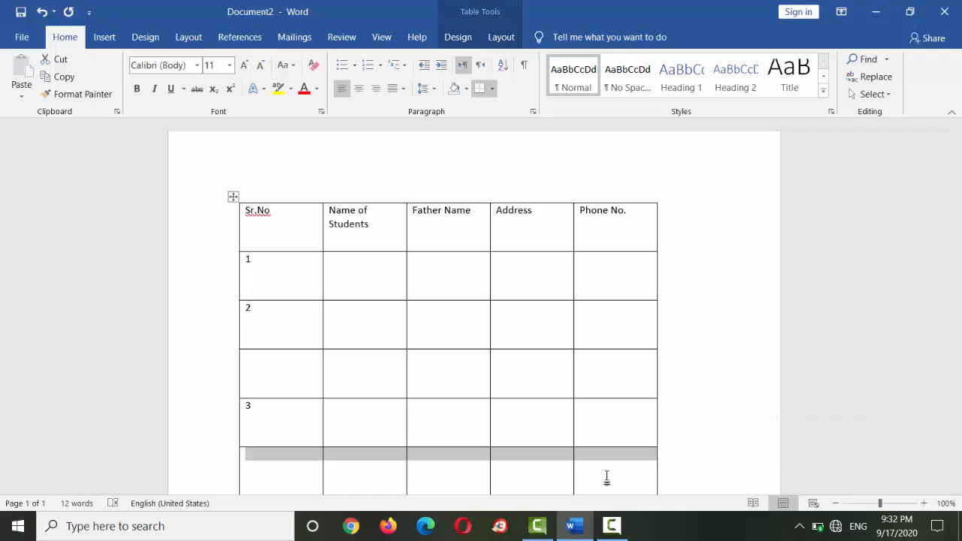
right_click(607, 476)
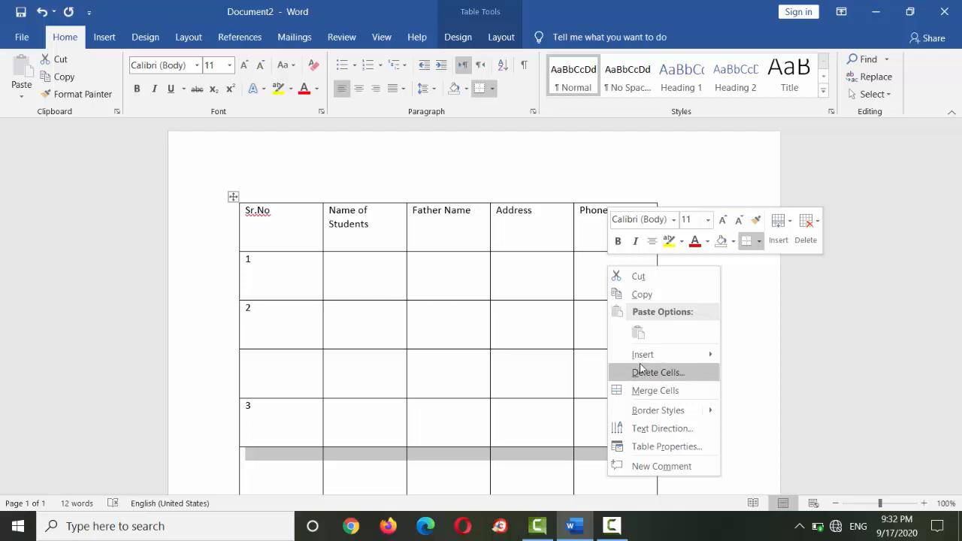
mouse_move(664, 364)
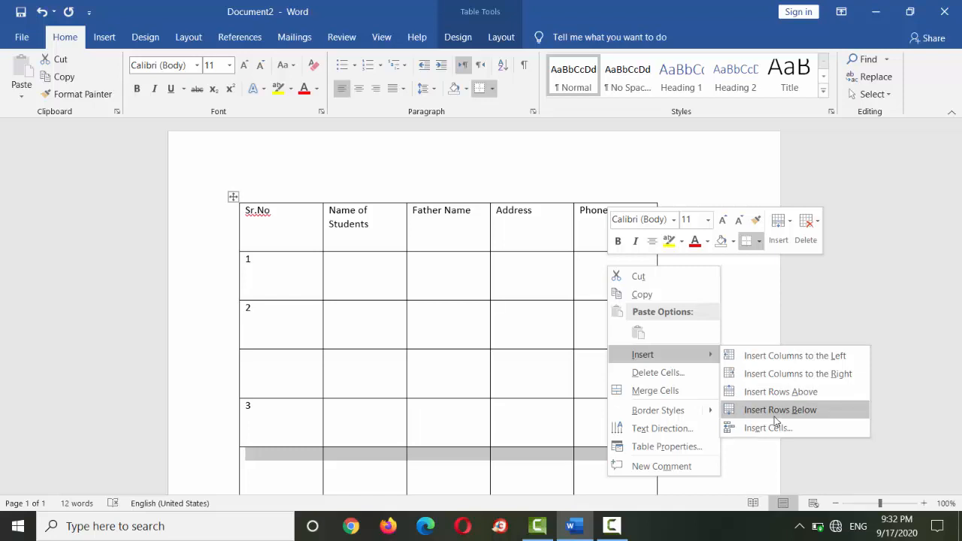
key(Escape)
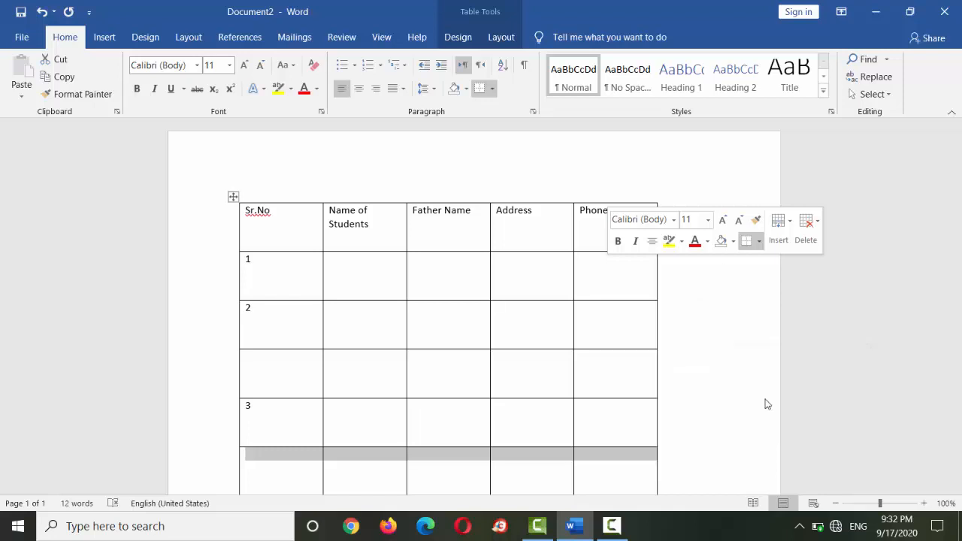
drag(960, 205, 960, 279)
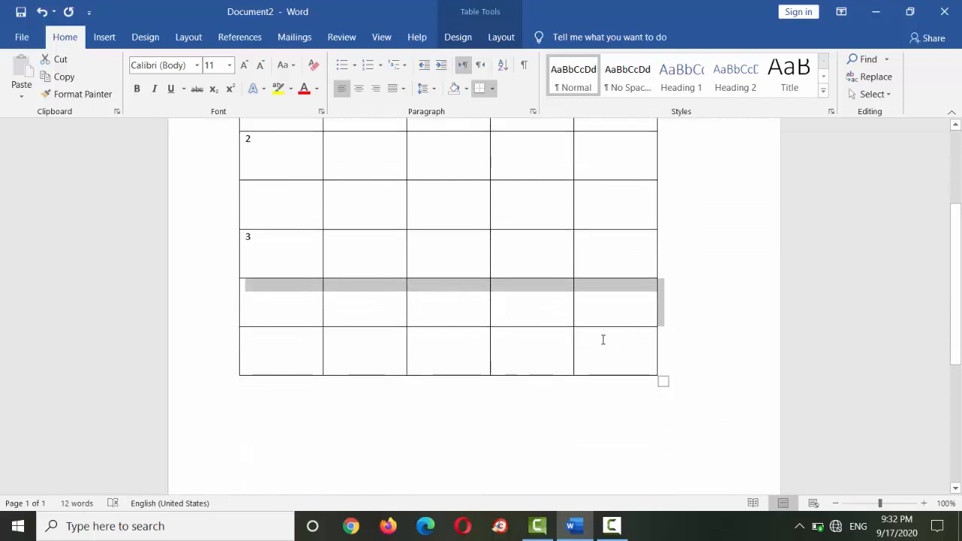
key(ctrl+z)
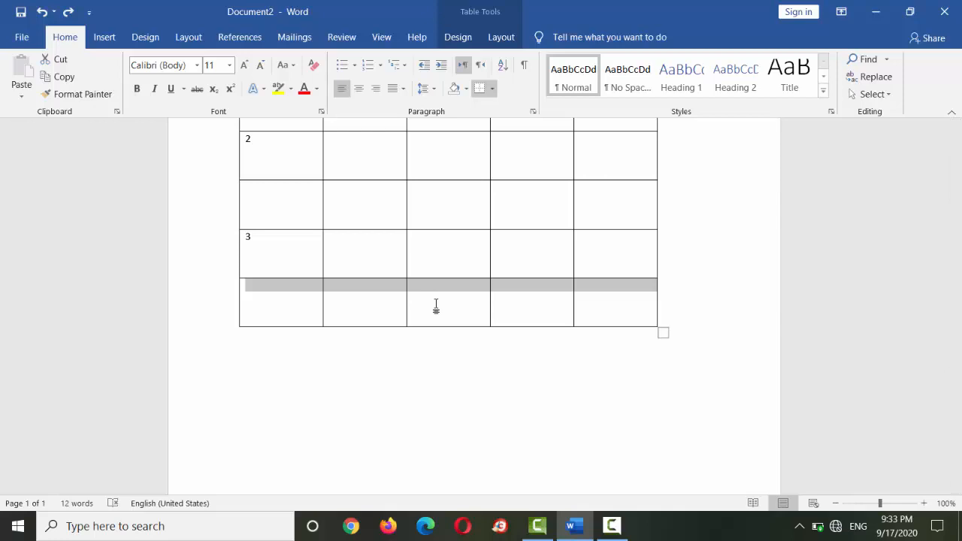
- Centre the text of all five heading cells horizontally and vertically within their cells
right_click(436, 306)
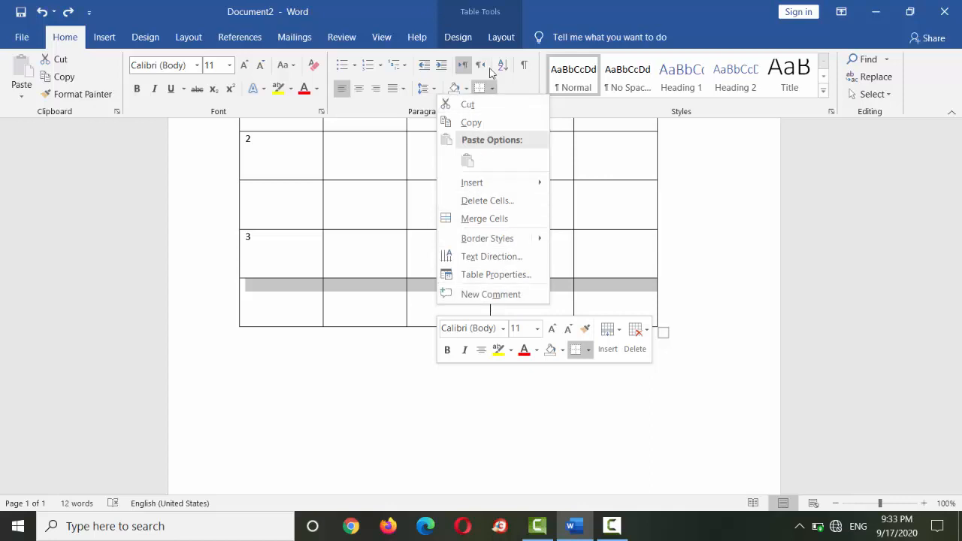
click(458, 38)
click(500, 38)
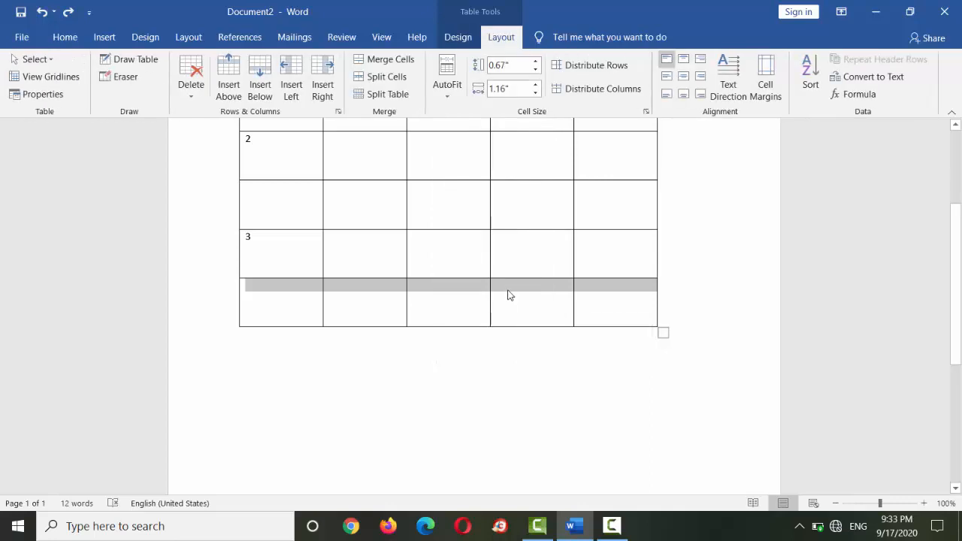
click(509, 290)
scroll(509, 290, up, 4)
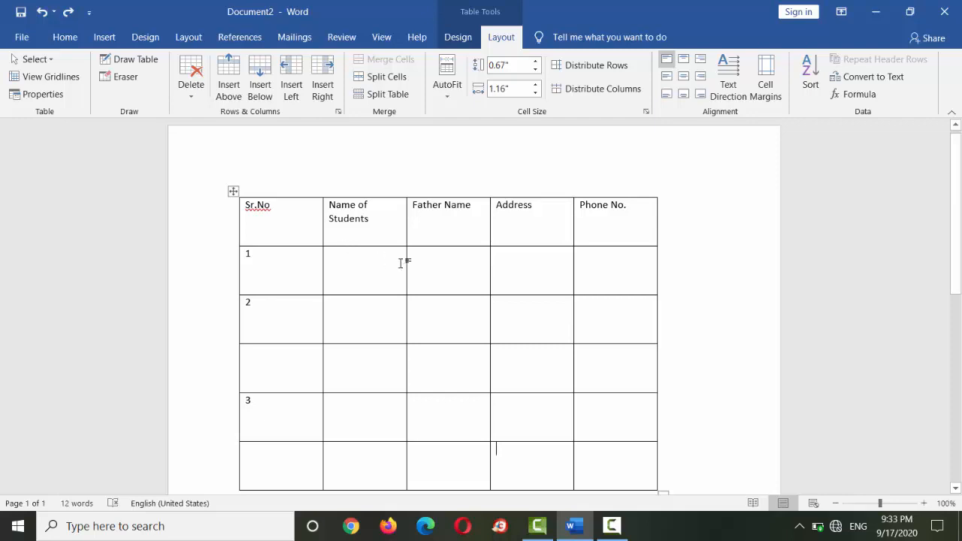
click(311, 220)
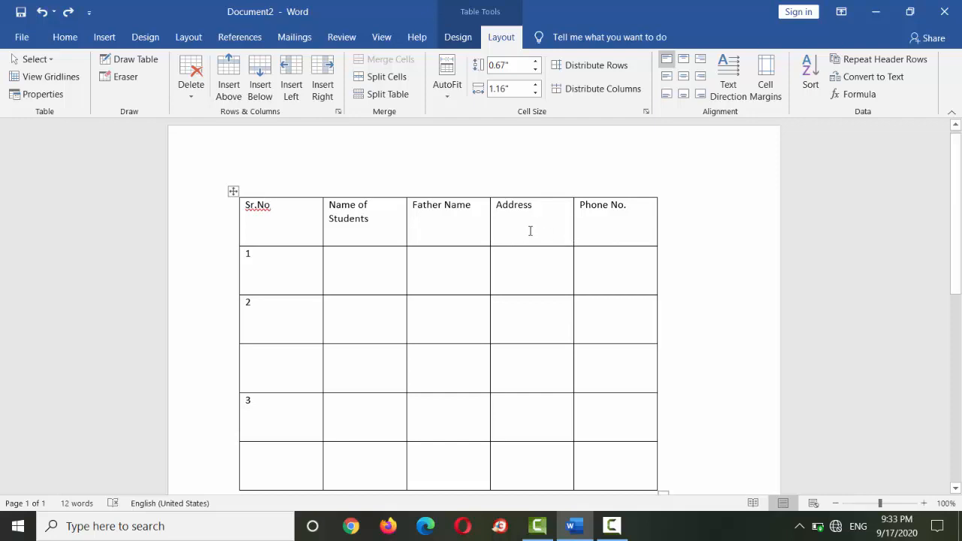
drag(302, 218, 518, 221)
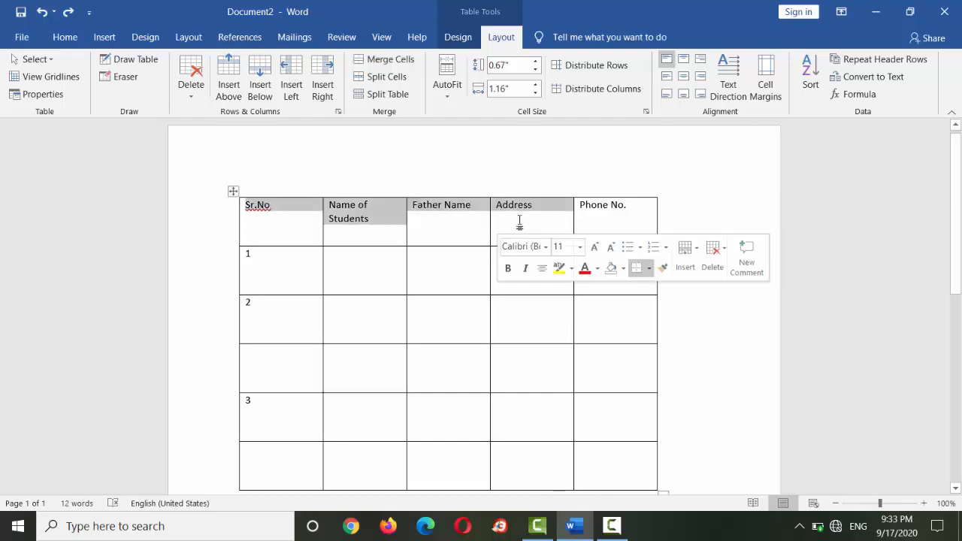
click(635, 223)
drag(366, 205, 264, 216)
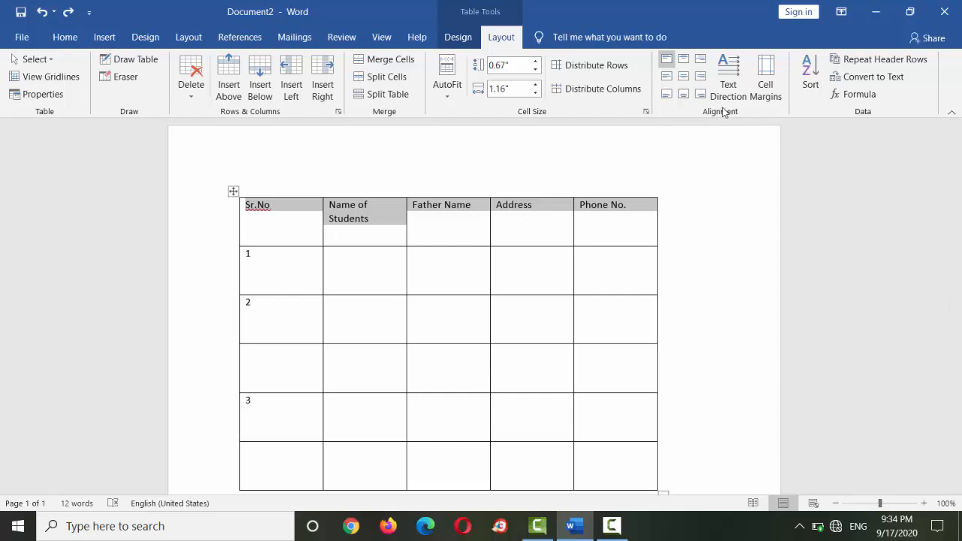
click(684, 77)
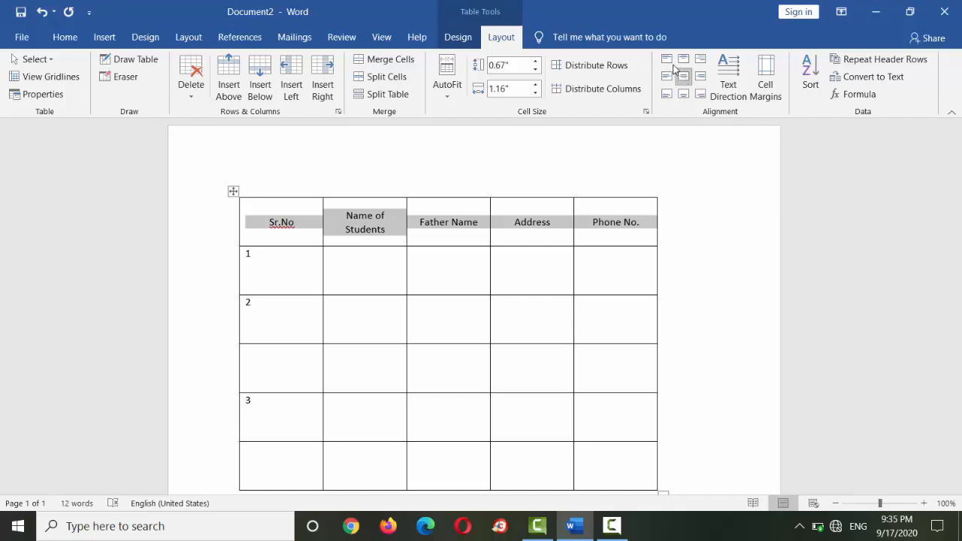
- Try top-left, centre-left, bottom-left, bottom-centre, top-centre and top-right alignment on the heading row, and return it to Align Center
click(668, 59)
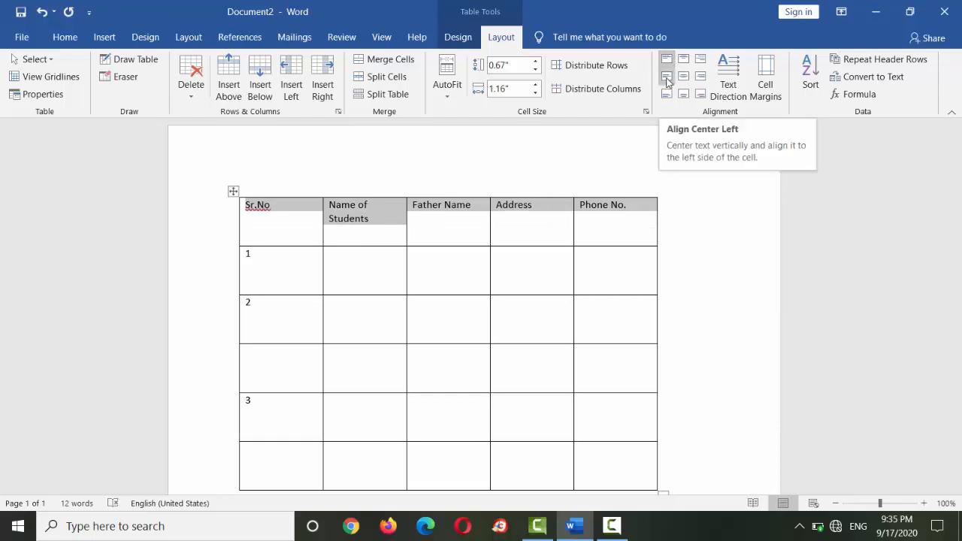
click(666, 77)
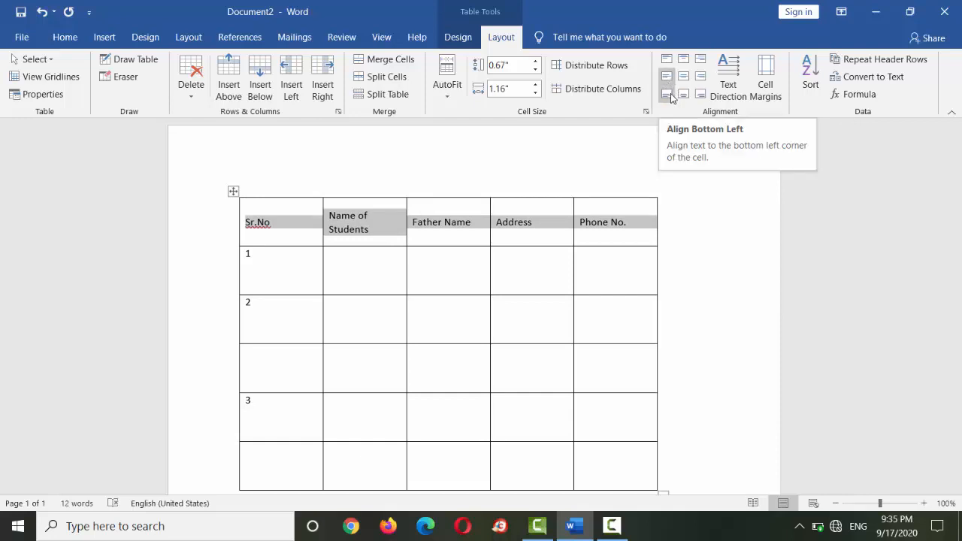
click(667, 94)
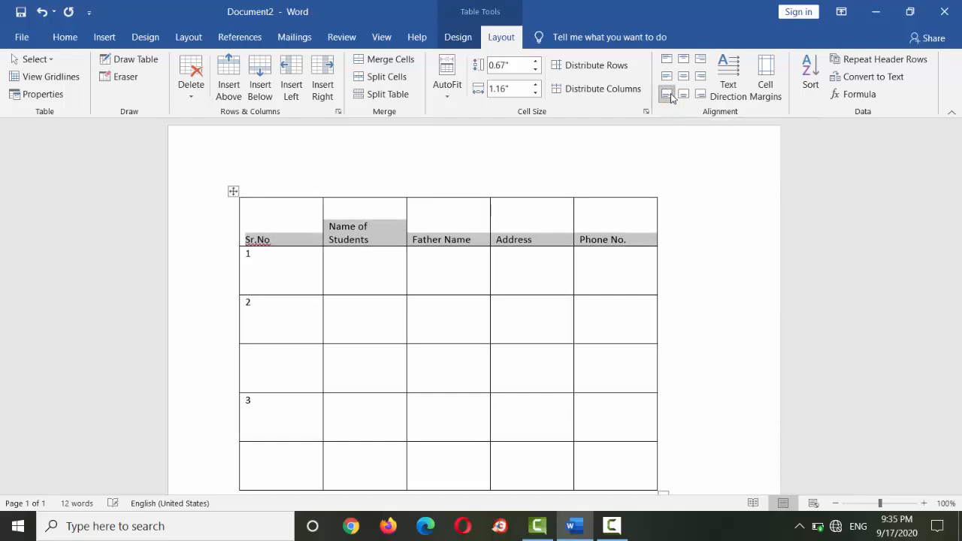
click(683, 94)
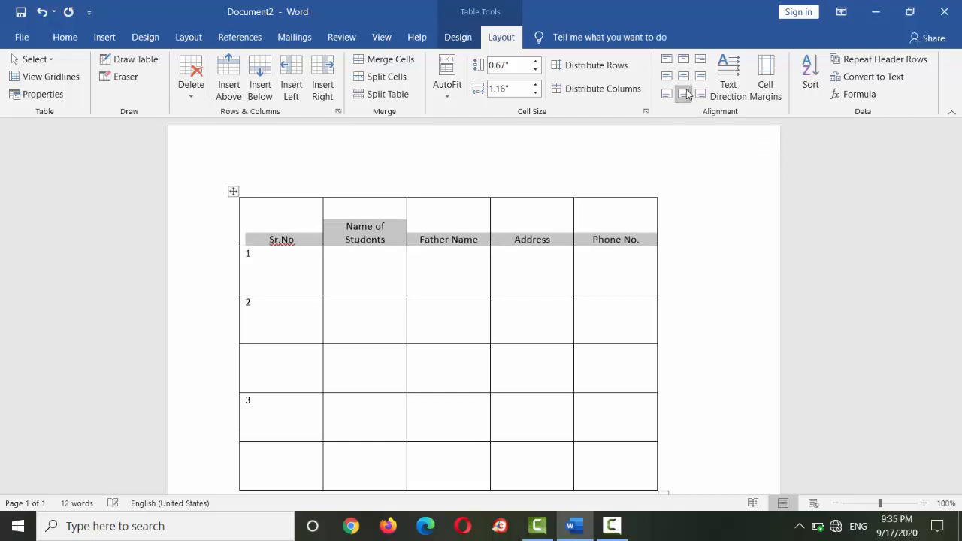
click(689, 79)
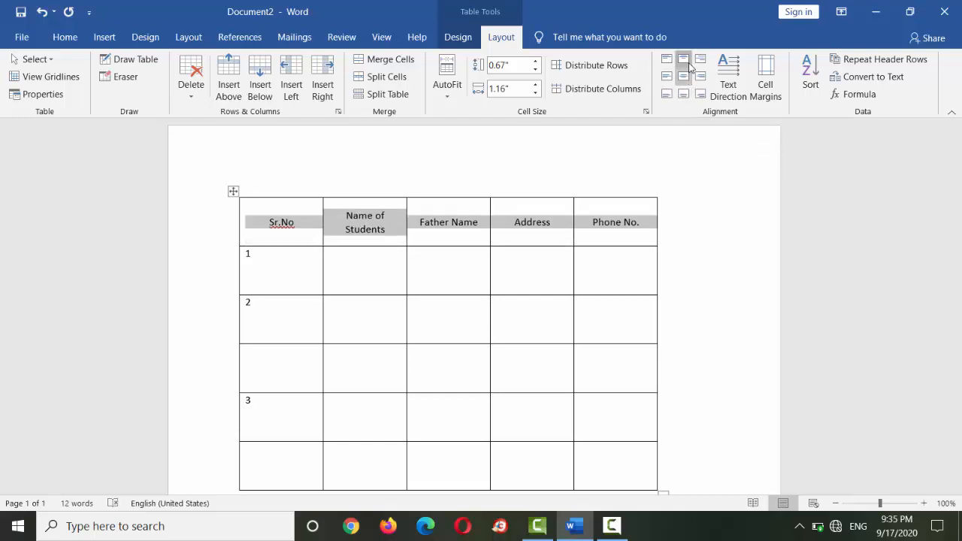
click(683, 59)
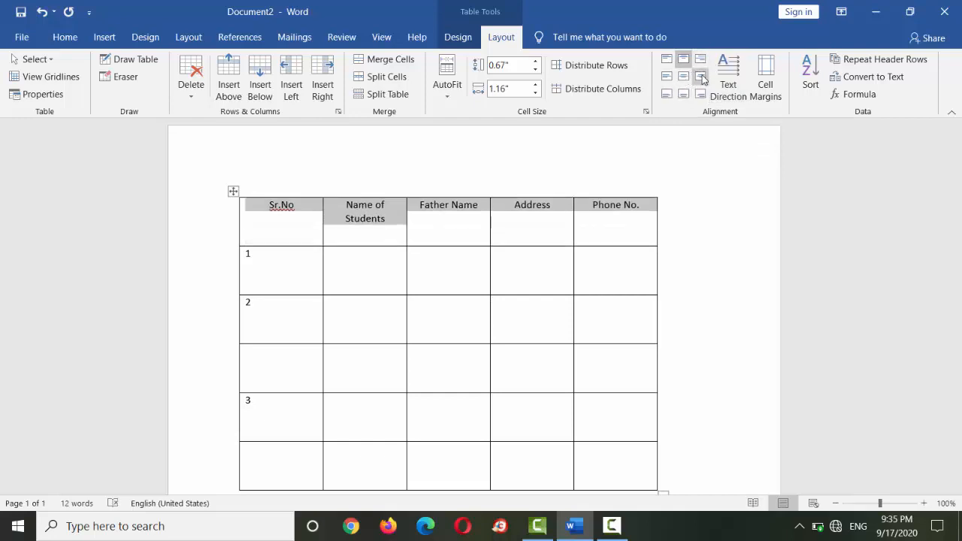
click(701, 61)
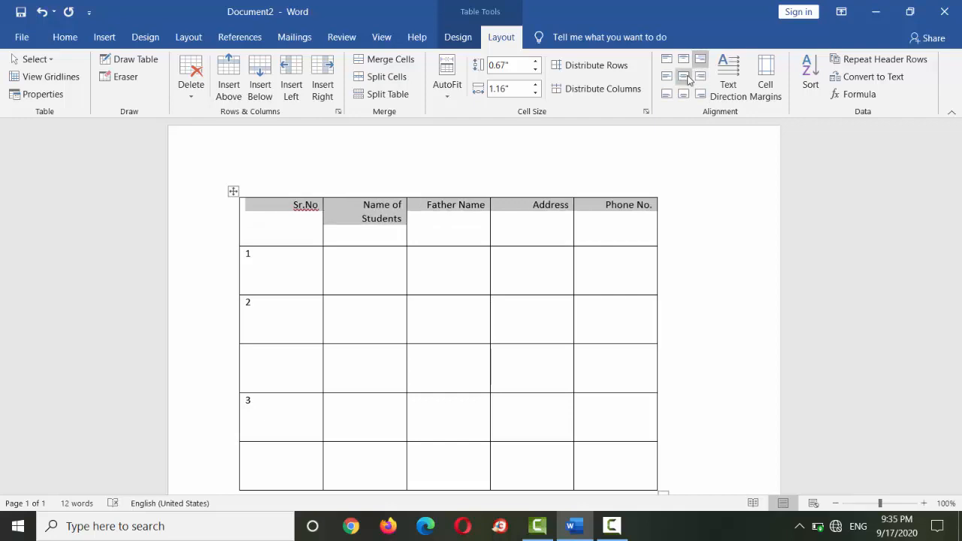
click(685, 76)
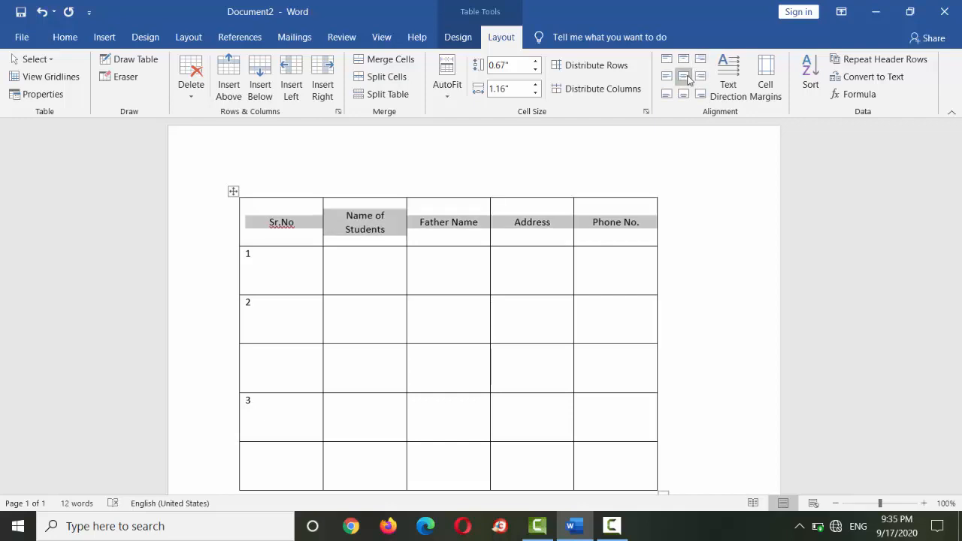
- Change the heading row's text direction twice so the headings read vertically from bottom to top
click(729, 83)
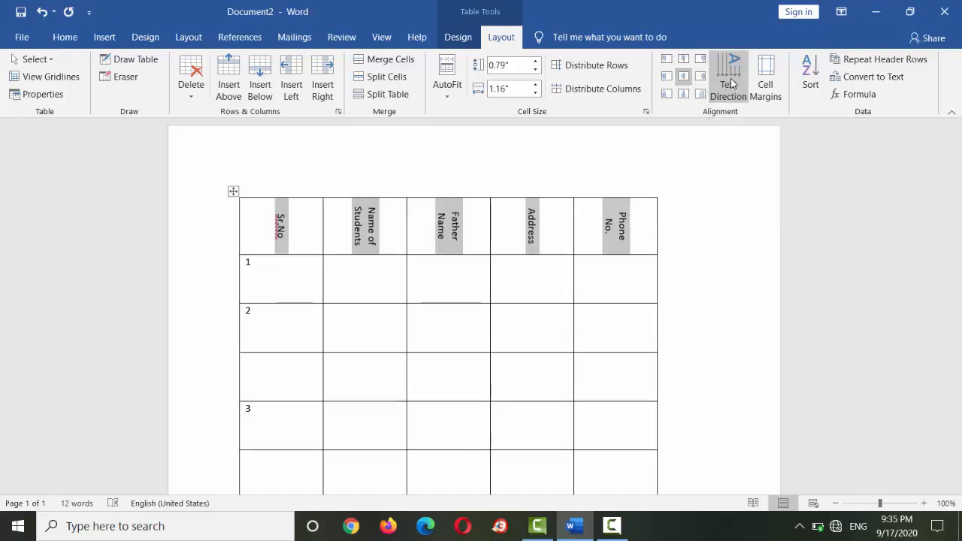
click(728, 83)
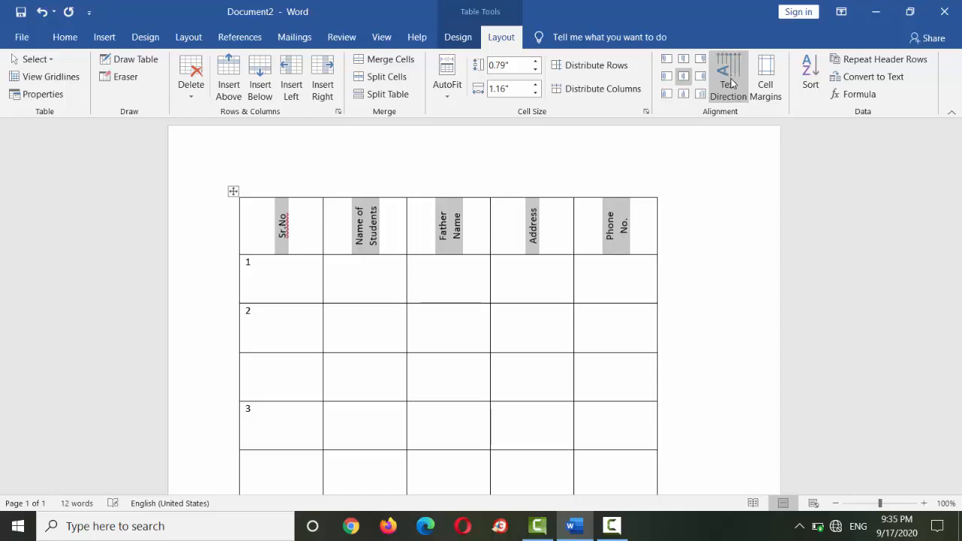
- Change the heading row's text direction until all five headings read horizontally again
click(729, 82)
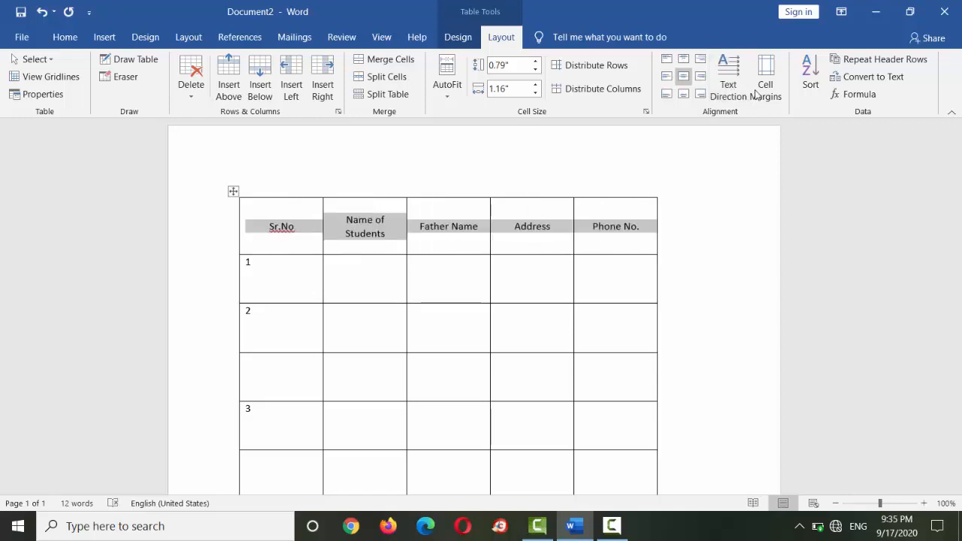
click(731, 84)
click(734, 86)
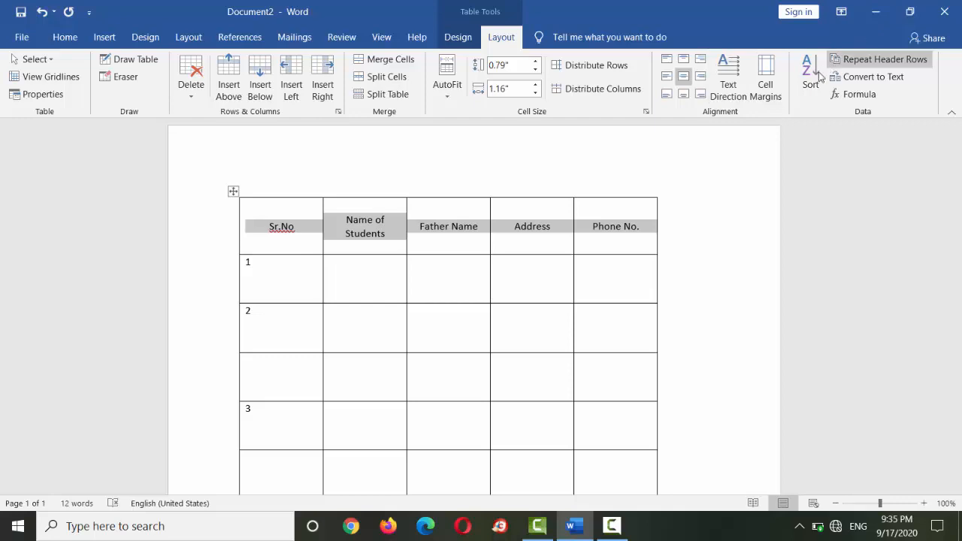
- Examine the table's default cell margins and spacing options, and close them without editing any value
click(780, 94)
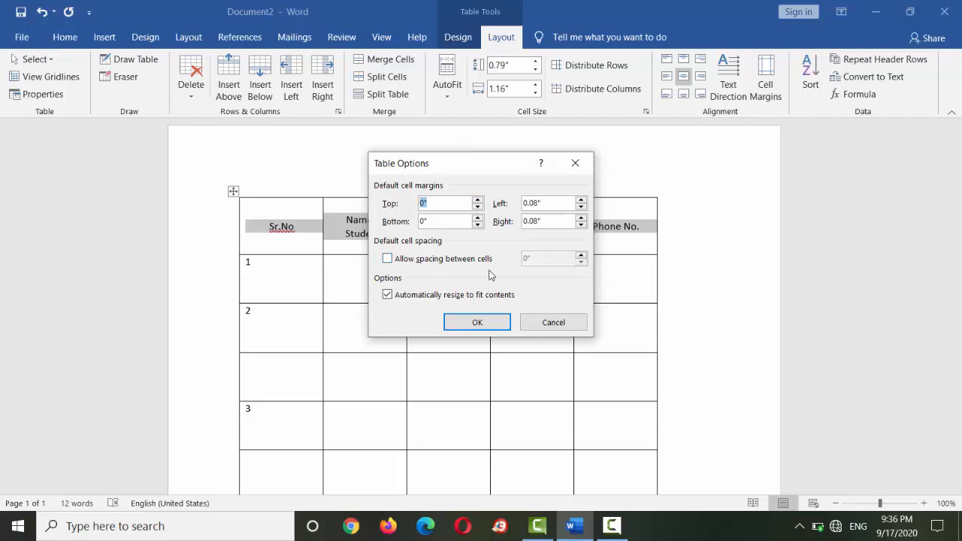
click(487, 321)
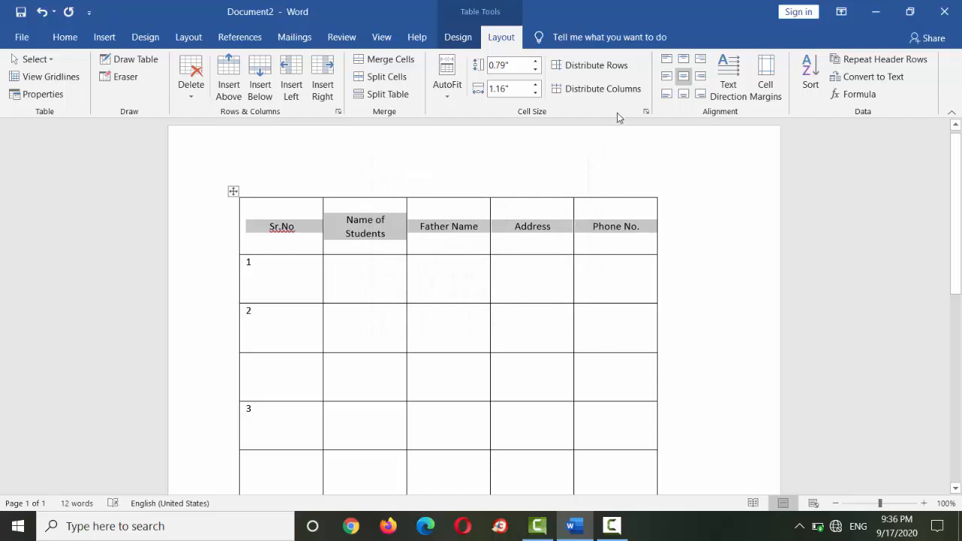
click(500, 293)
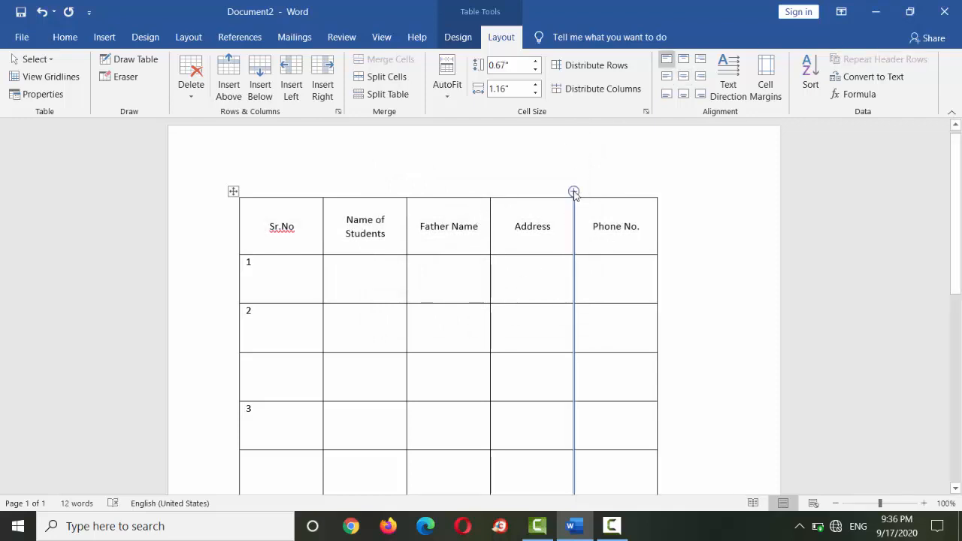
- Insert an empty column between the Address and Phone No. columns
click(573, 193)
click(603, 286)
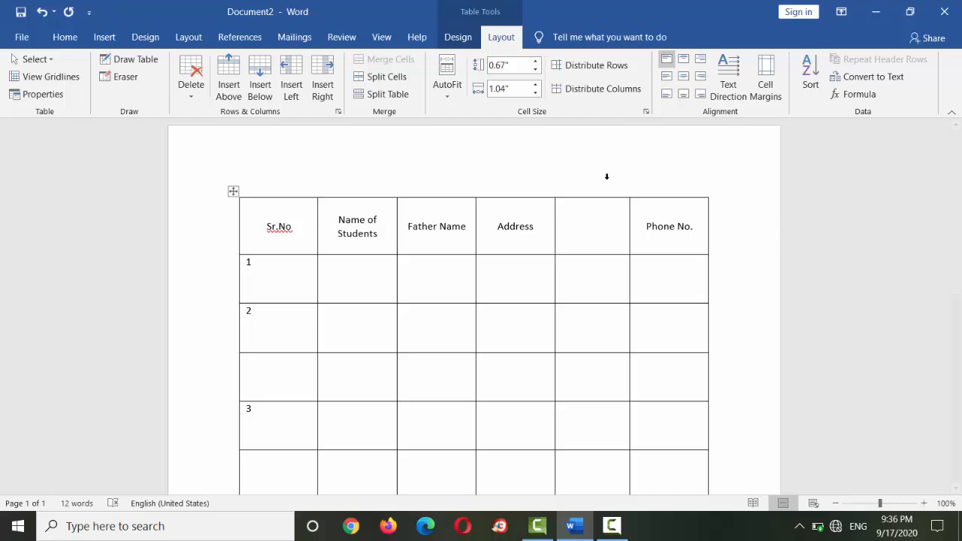
drag(519, 232, 584, 232)
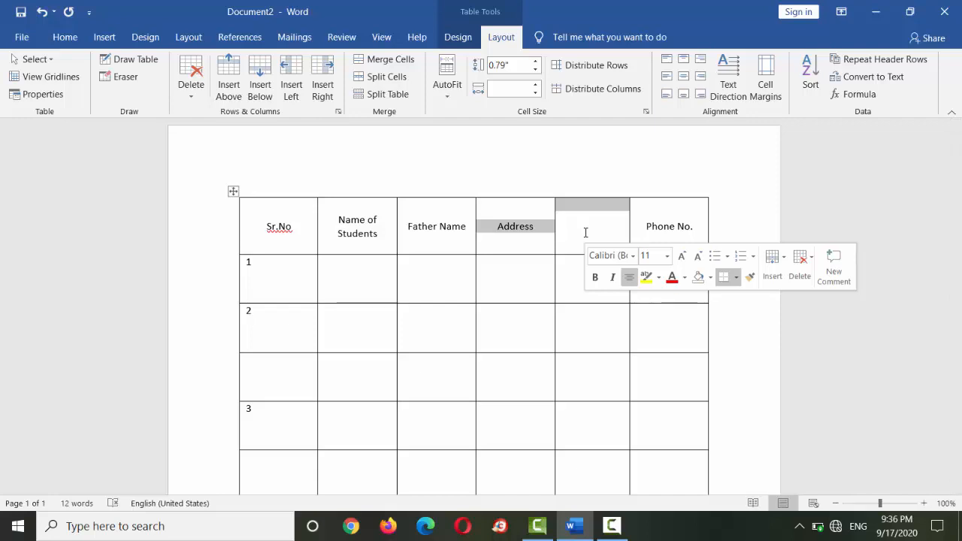
drag(586, 232, 576, 460)
key(ctrl+z)
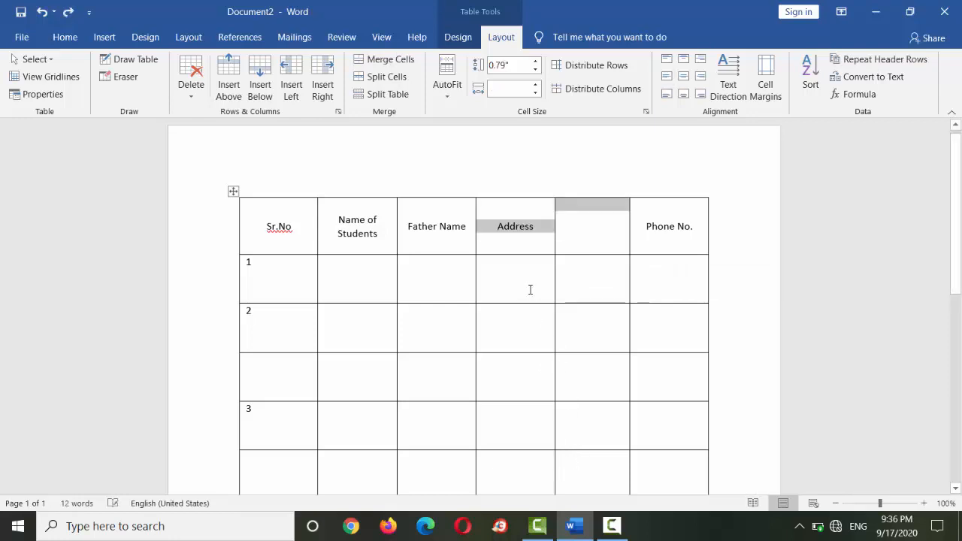
drag(529, 289, 583, 486)
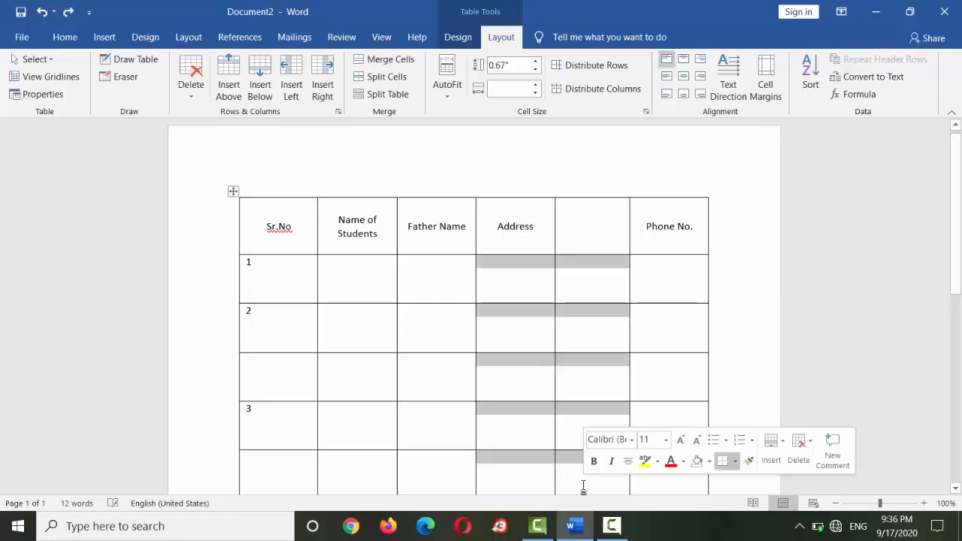
click(573, 228)
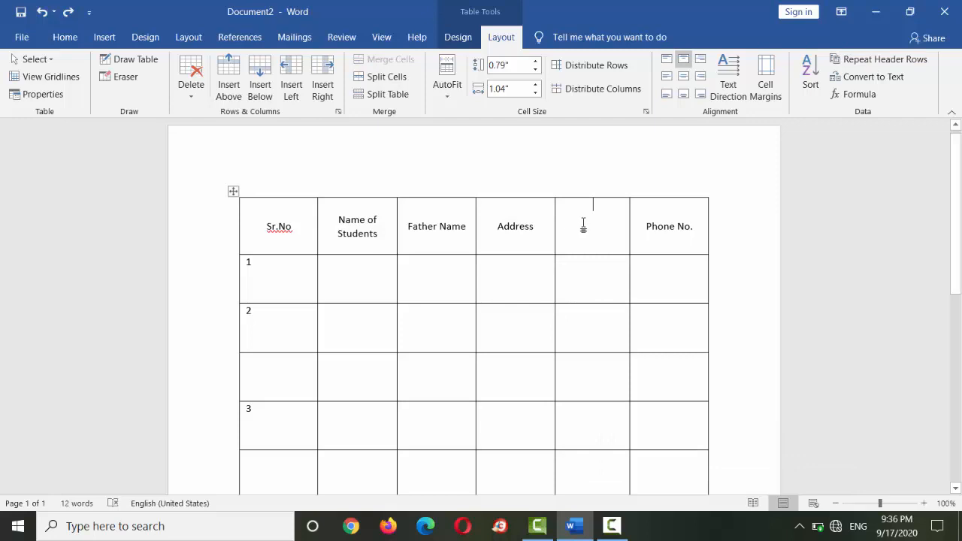
- Merge the Address heading cell with the empty heading cell next to it, and undo the merge
shift+click(516, 229)
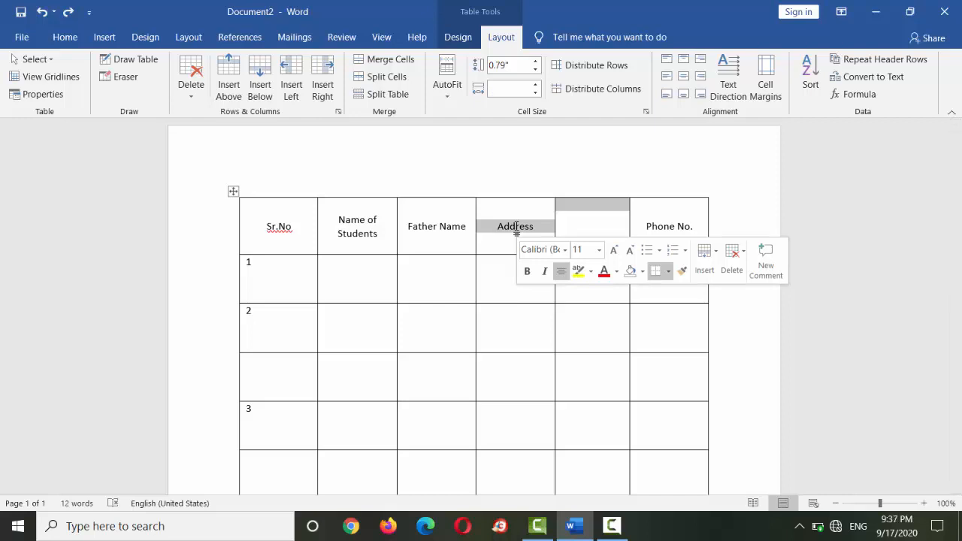
right_click(517, 232)
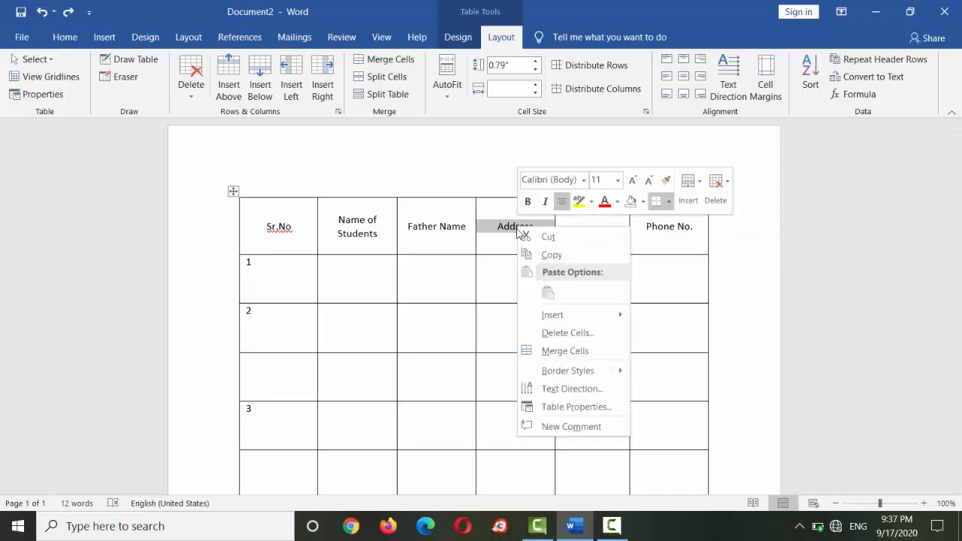
click(566, 351)
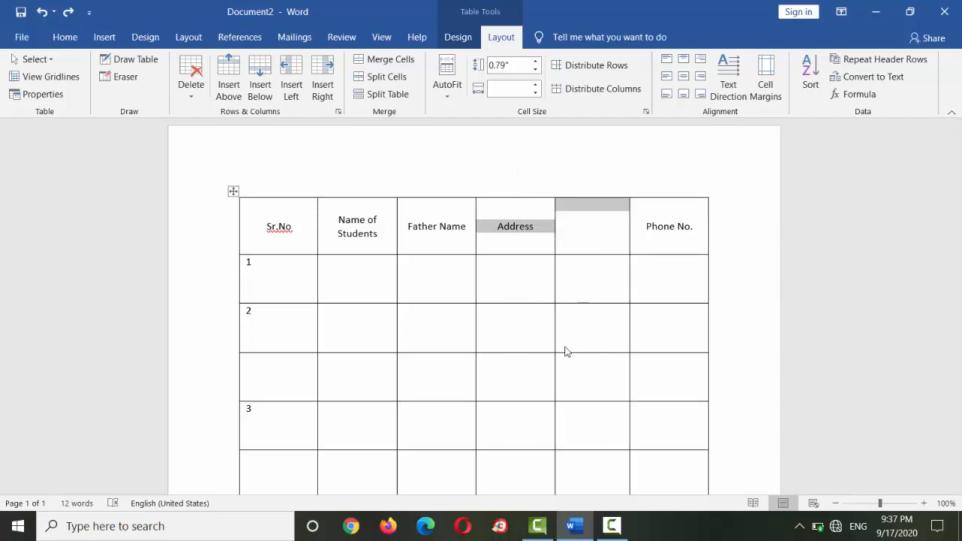
click(579, 253)
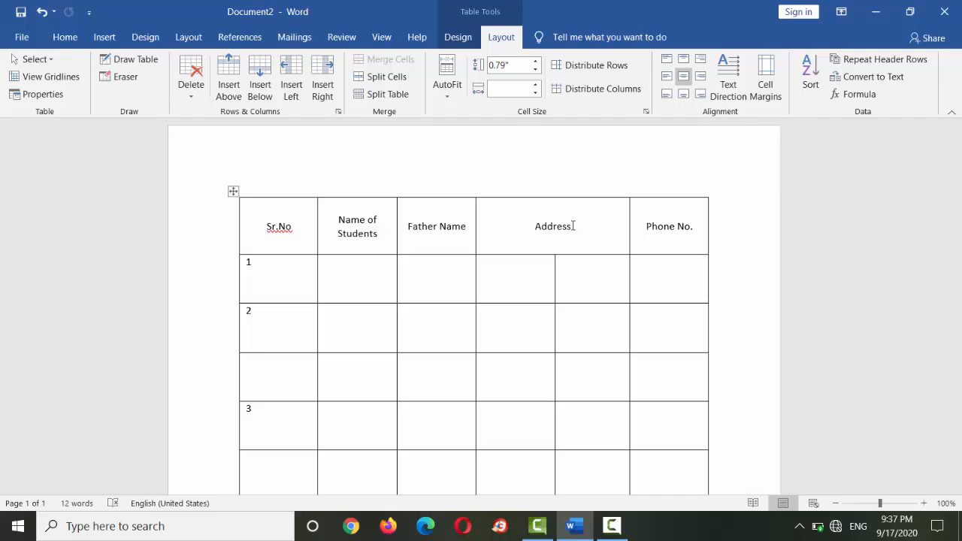
key(ctrl+z)
key(ctrl+z)
key(ctrl+y)
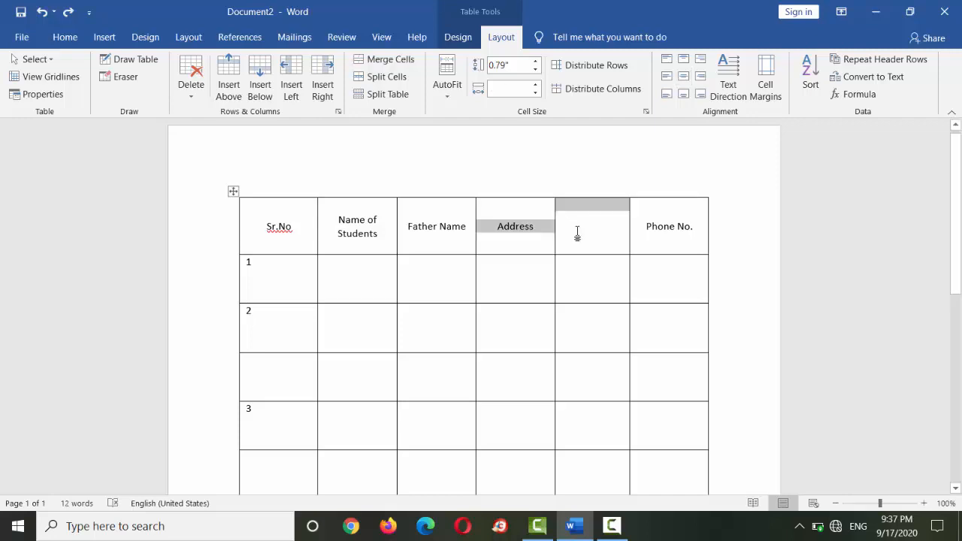
- Merge the Address heading and the adjacent blank heading into a single cell spanning both columns
click(576, 232)
drag(567, 228, 508, 224)
click(391, 62)
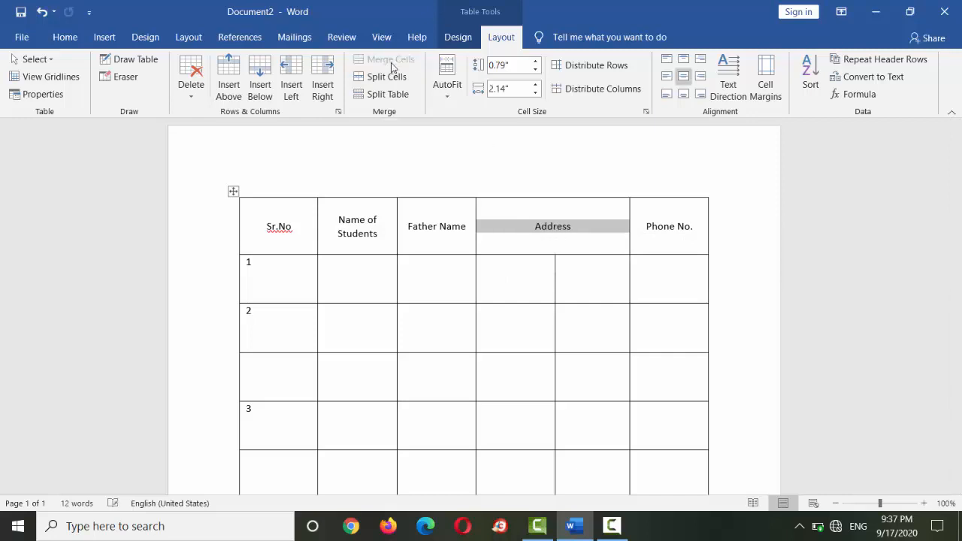
click(570, 245)
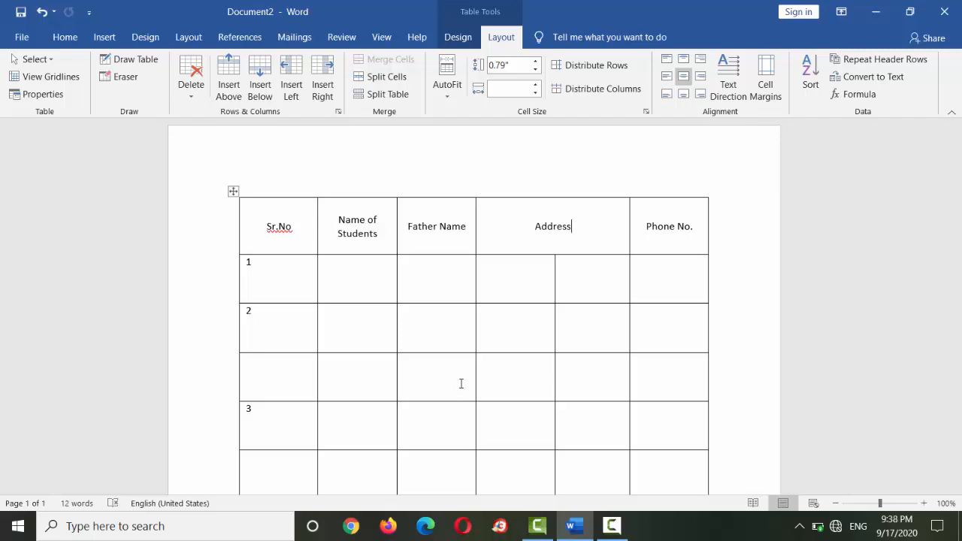
- Split the Phone No. cell in row 1 into 2 columns and 1 row, and select each resulting half
click(285, 282)
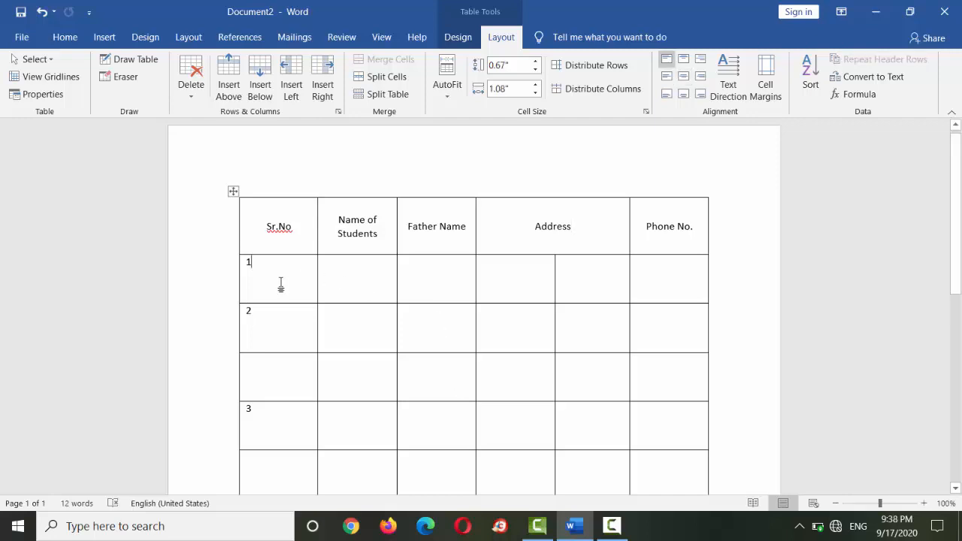
click(670, 289)
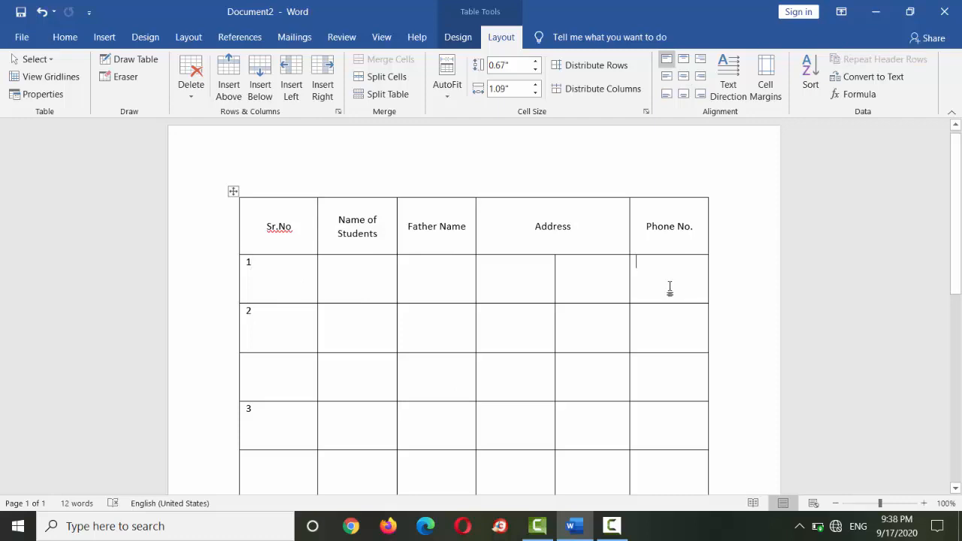
right_click(632, 302)
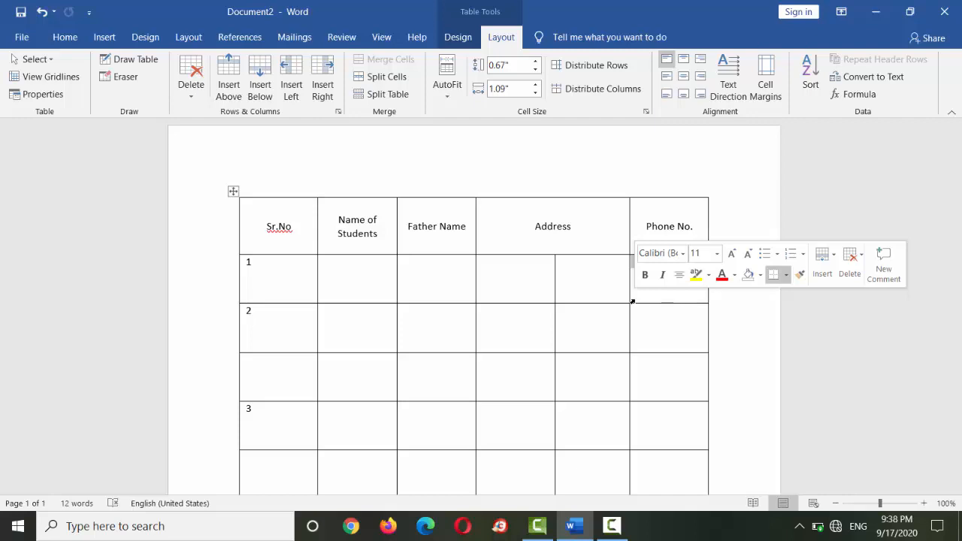
right_click(632, 302)
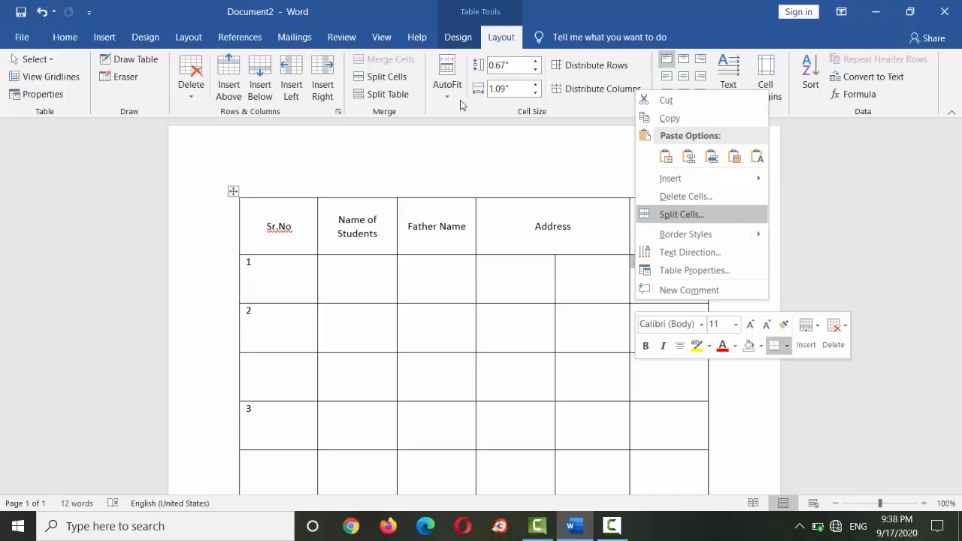
click(381, 76)
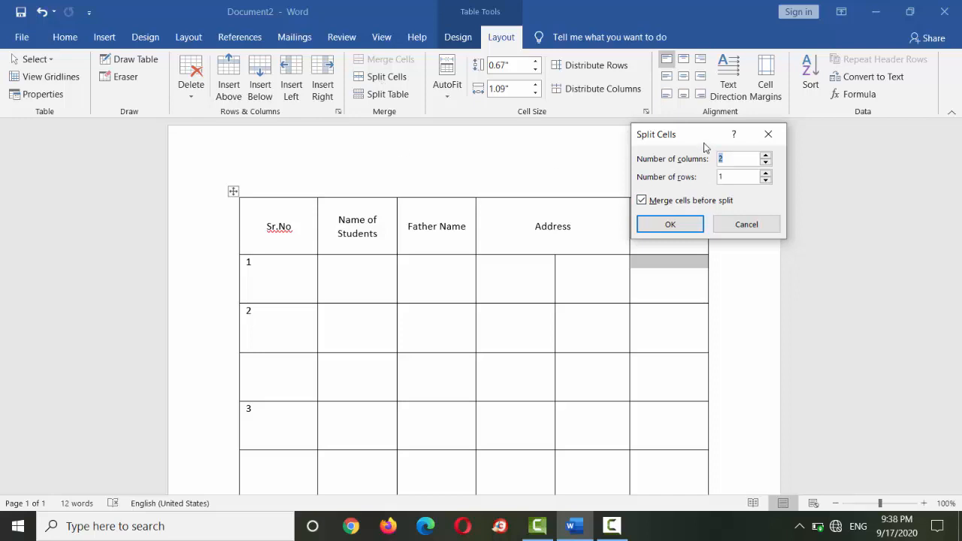
drag(692, 145, 782, 115)
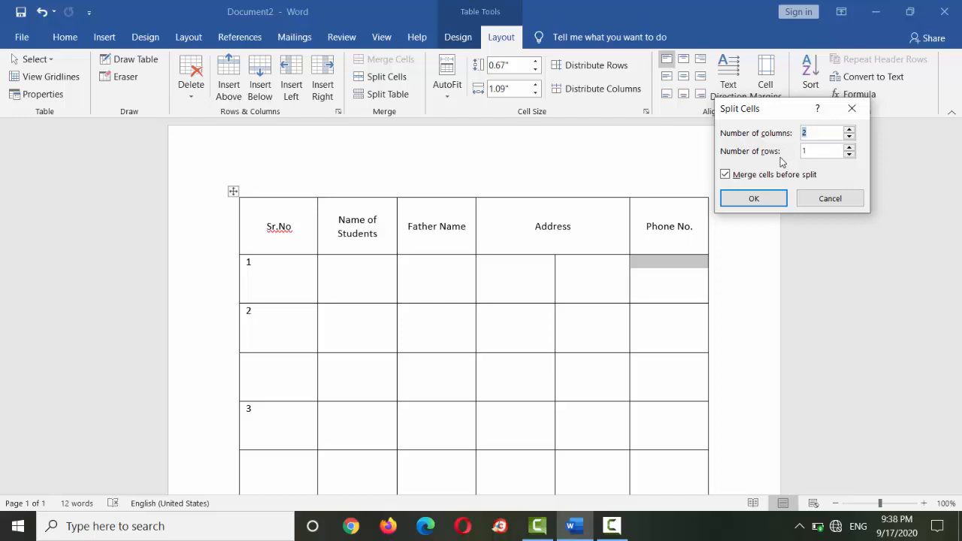
click(849, 130)
click(849, 130)
text(2)
click(754, 199)
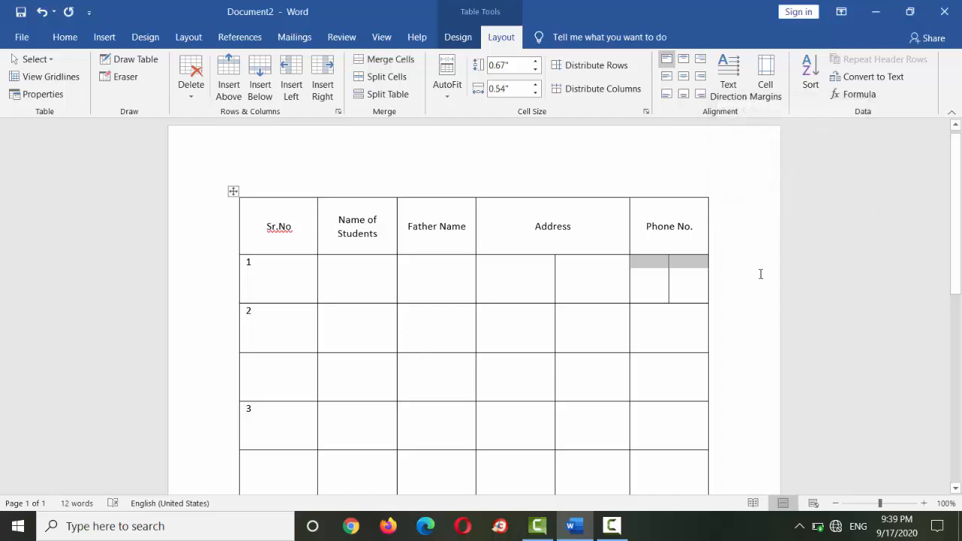
click(729, 284)
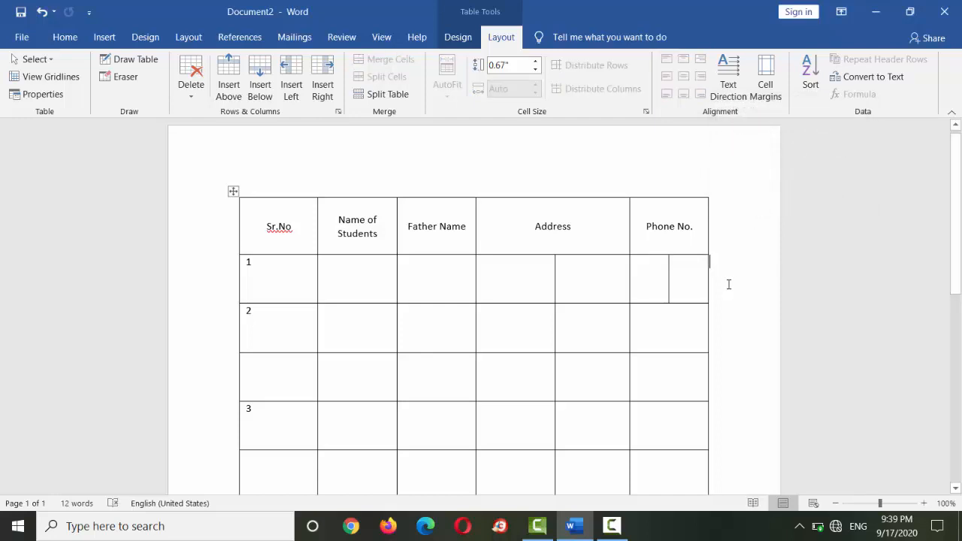
click(631, 303)
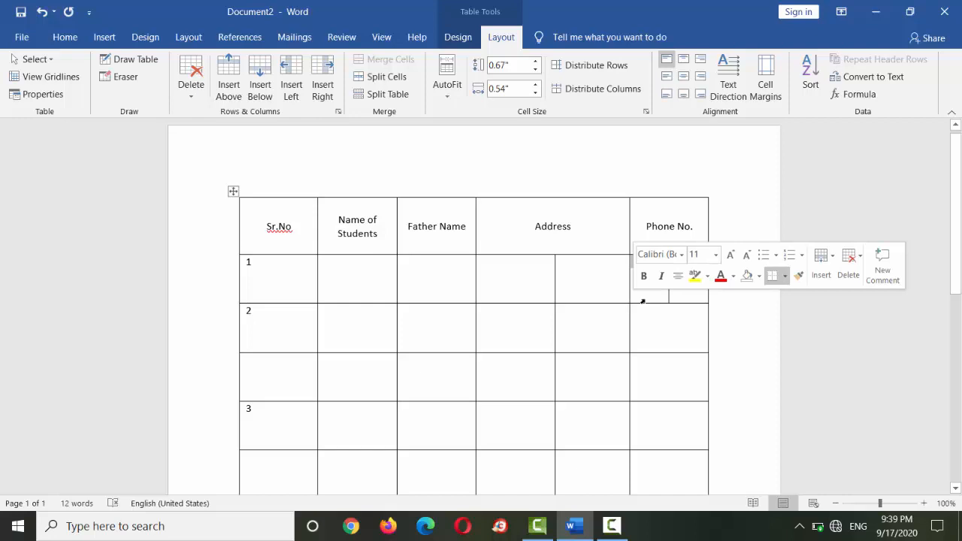
click(671, 300)
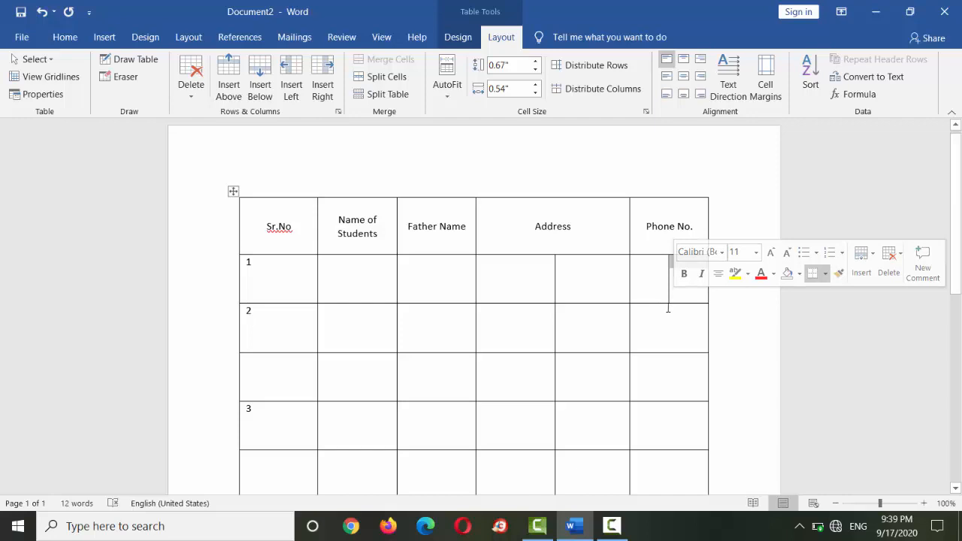
- Split the table above the row numbered 2, and undo the split
click(596, 343)
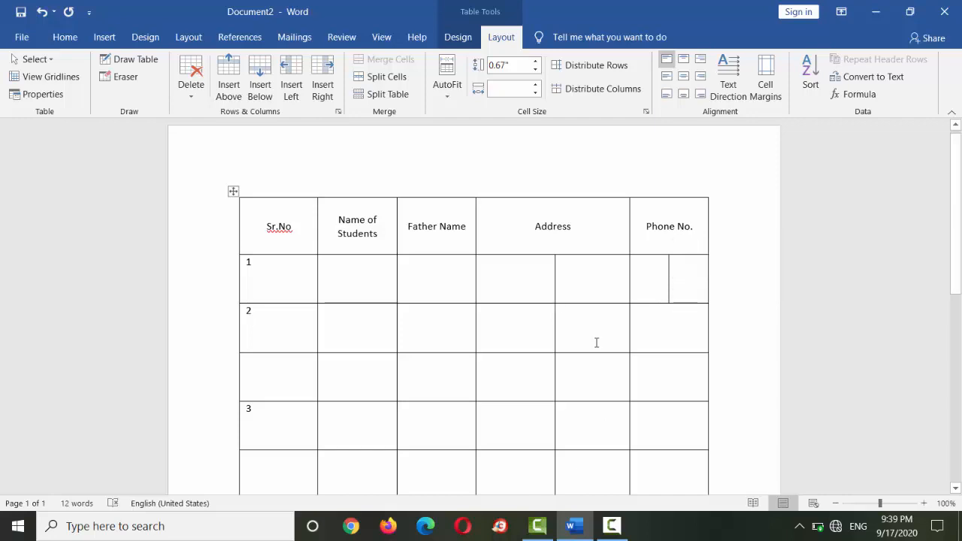
click(397, 95)
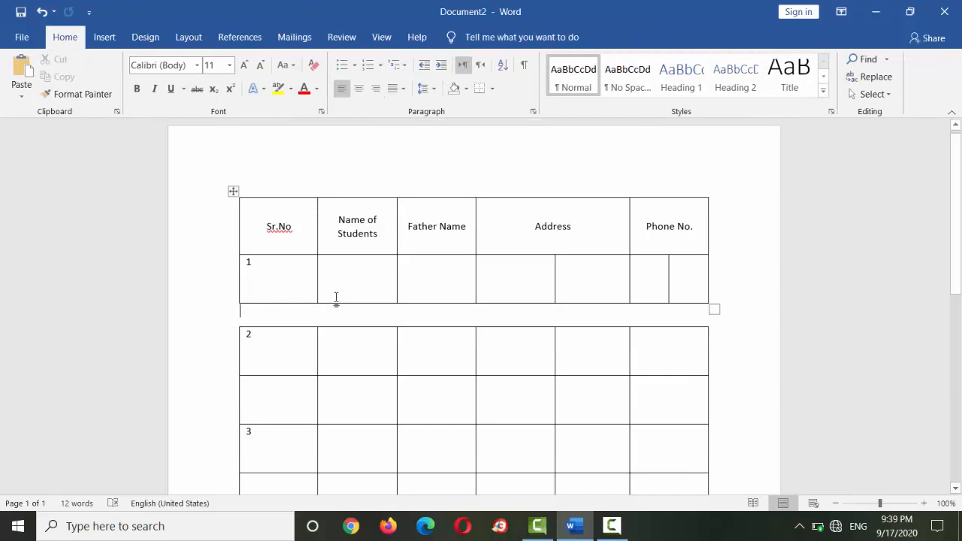
drag(520, 298, 546, 314)
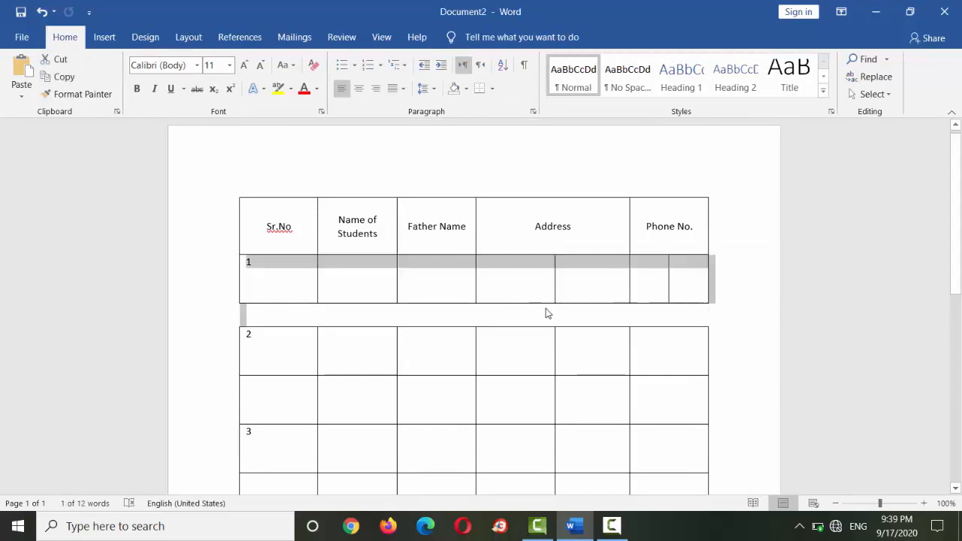
click(547, 313)
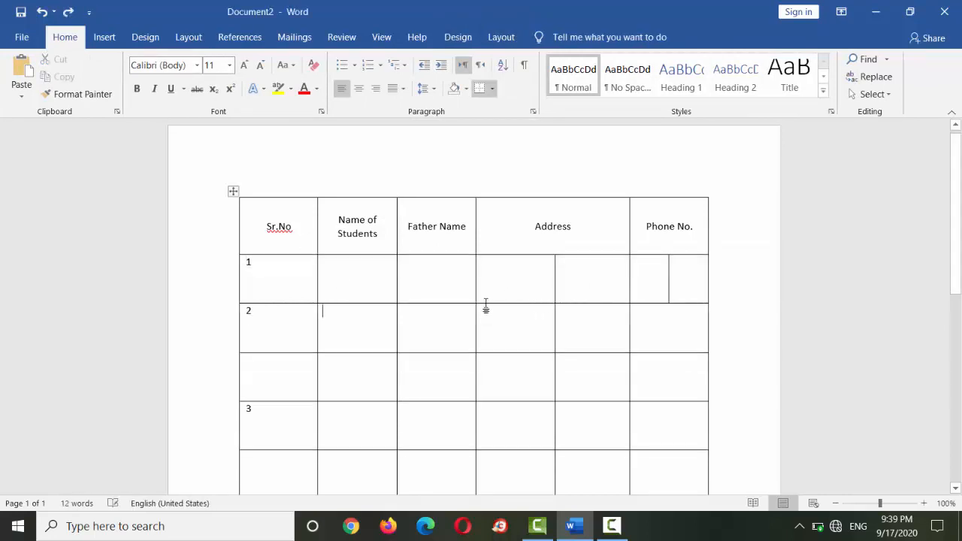
key(ctrl+z)
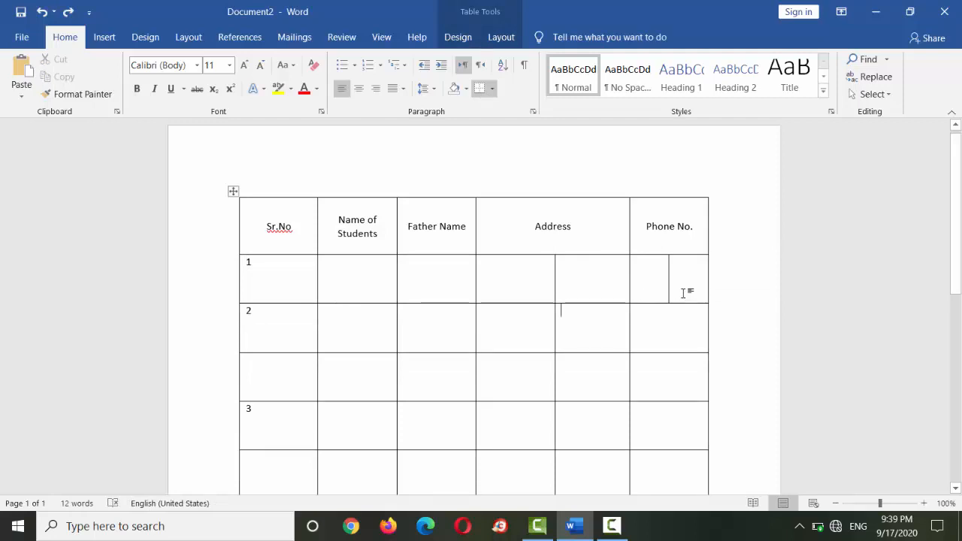
- Centre the first empty cell under Address in row 2, and split the table above that row
key(ctrl+e)
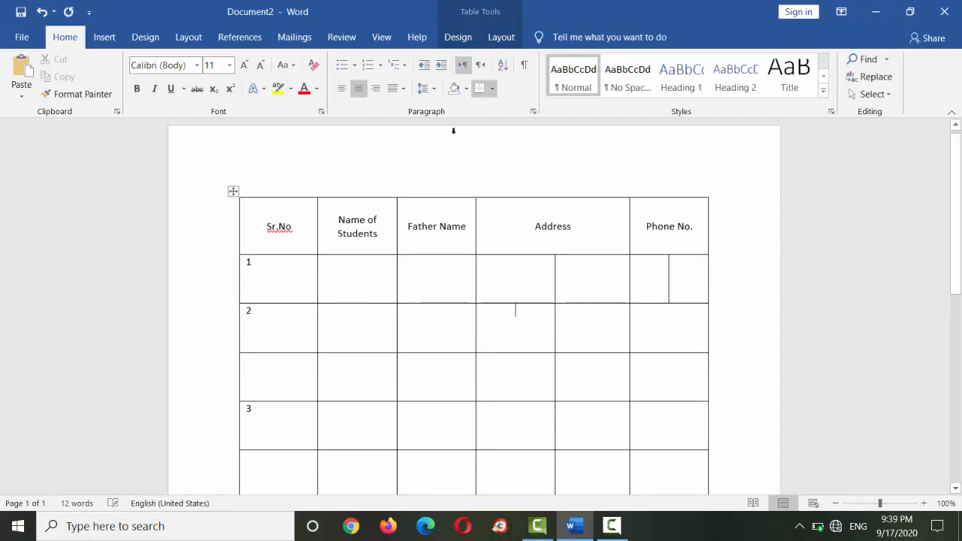
click(500, 36)
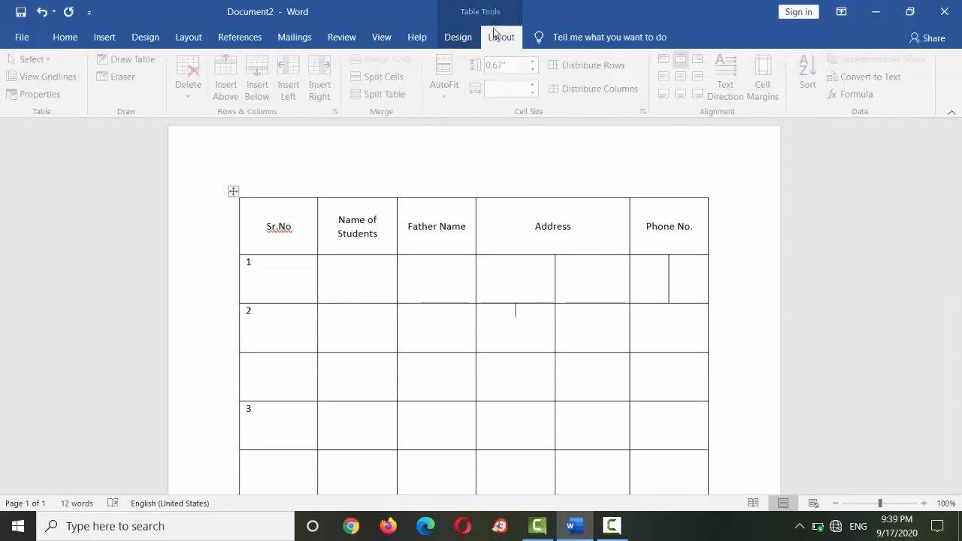
click(384, 94)
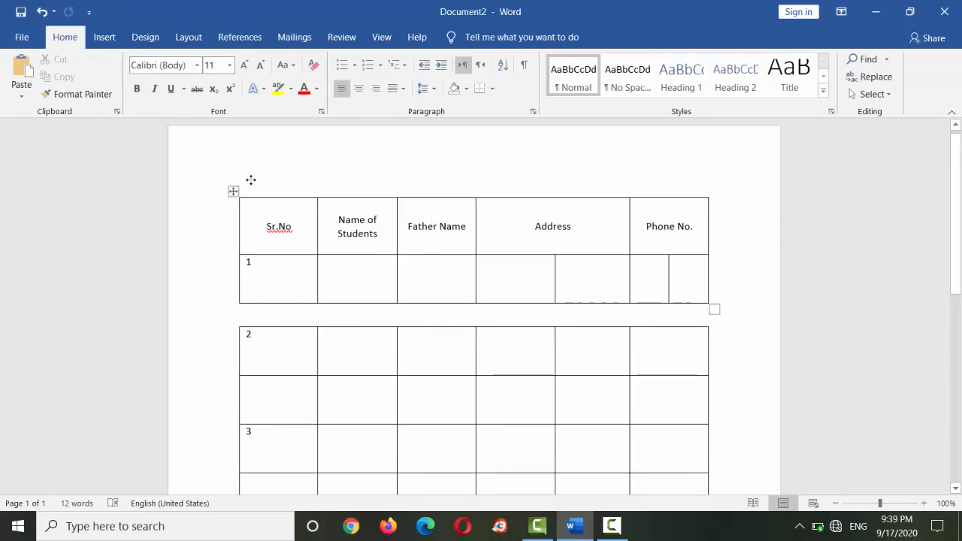
- Select the upper and lower parts of the split table, and undo the split above row 2
mouse_move(233, 191)
mouse_down()
mouse_move(272, 191)
mouse_move(242, 187)
mouse_up()
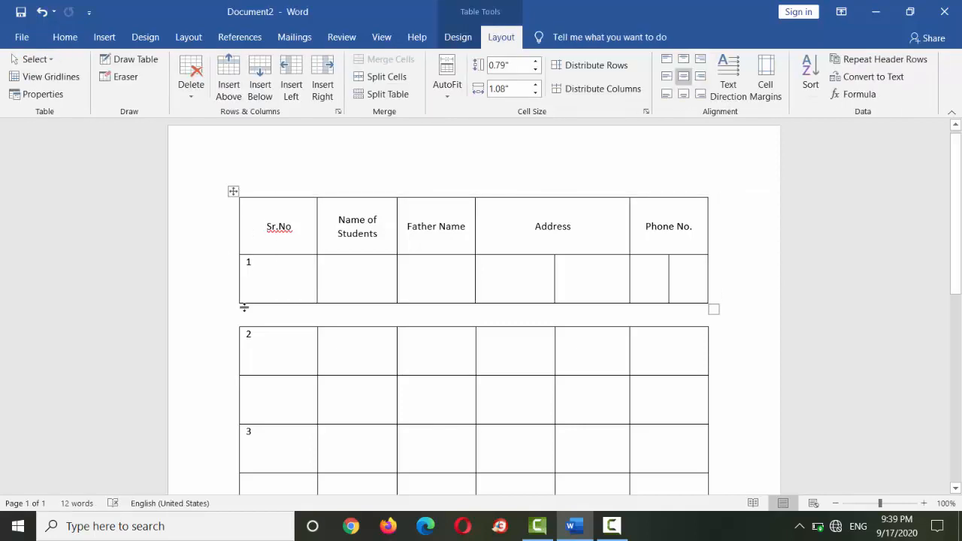
click(257, 337)
drag(233, 323, 298, 365)
key(ctrl+z)
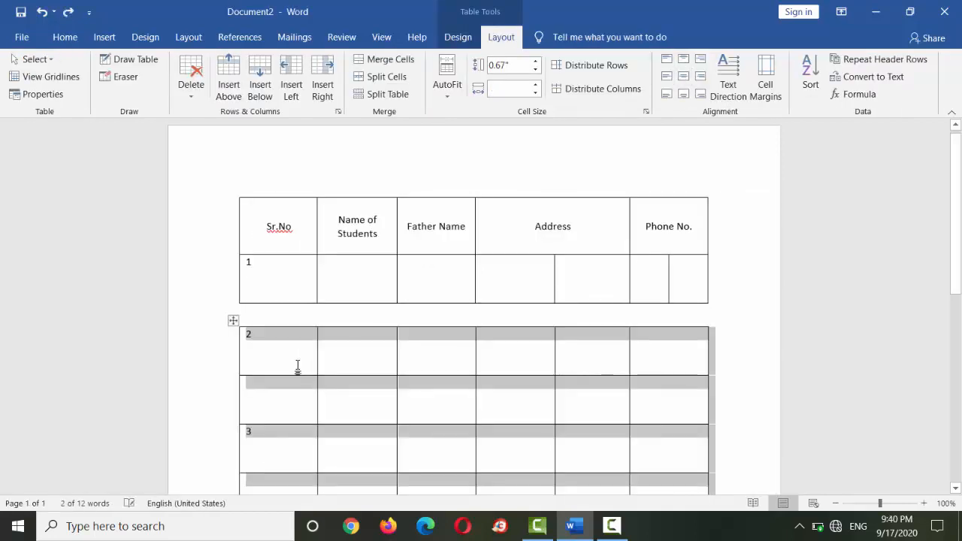
key(ctrl+z)
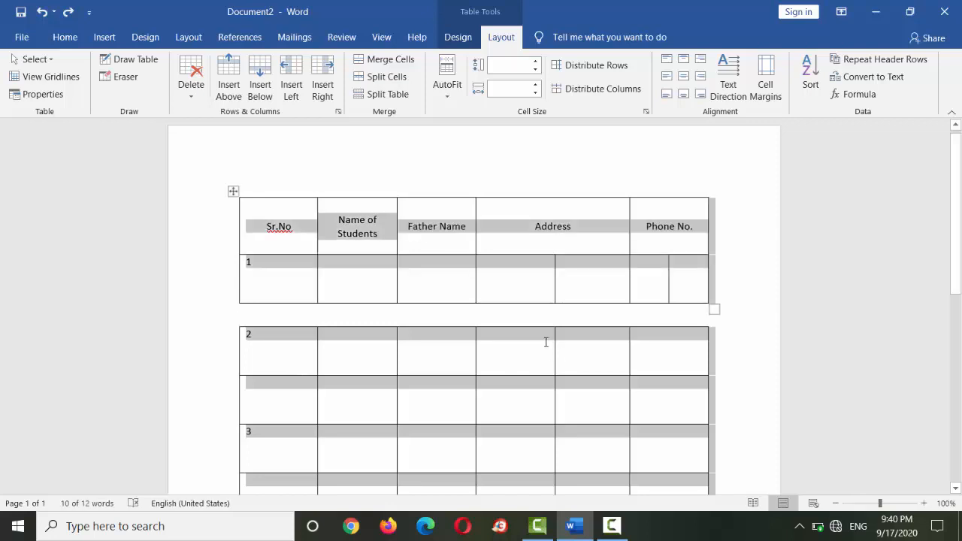
key(ctrl+z)
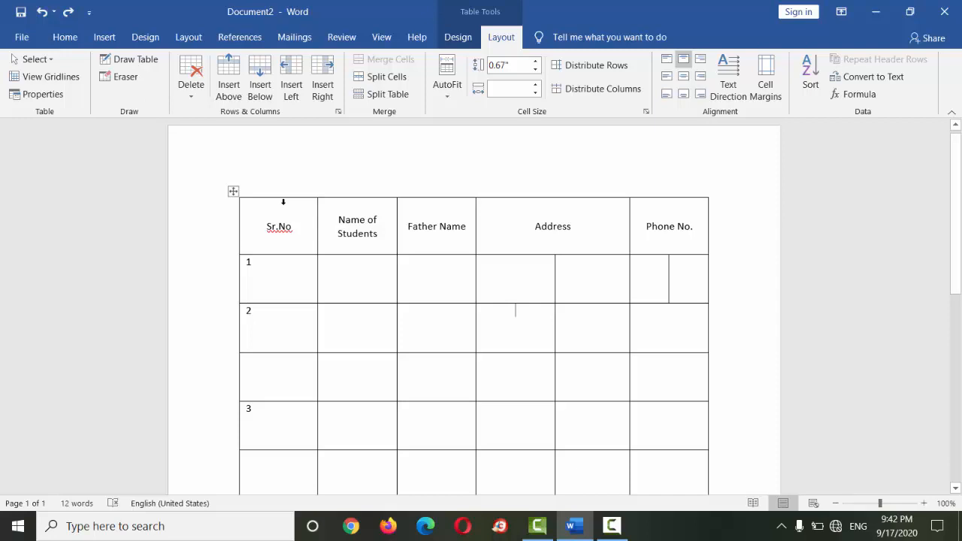
- Erase the dividers between the first three cells and the Address cells in the row below 2, and between row 2's Address cells
click(133, 81)
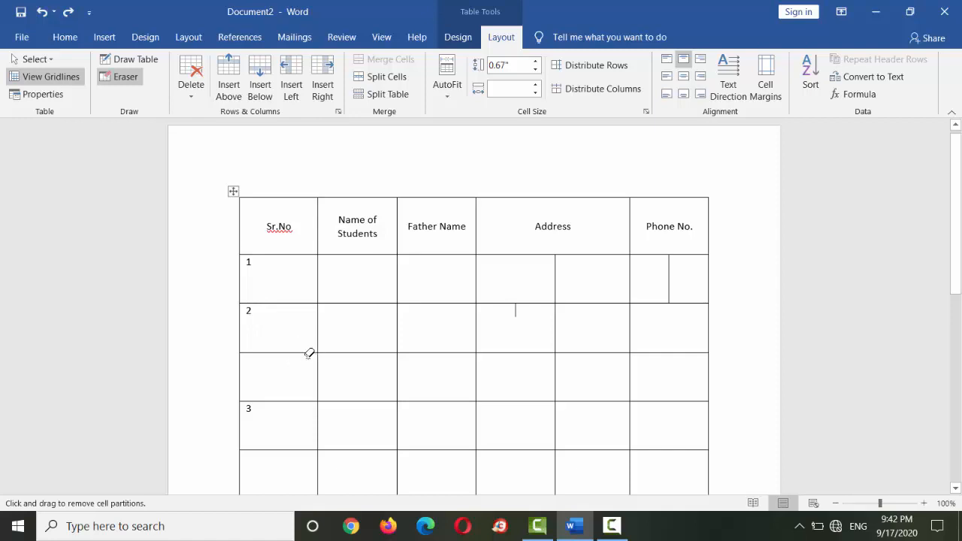
drag(311, 352, 399, 361)
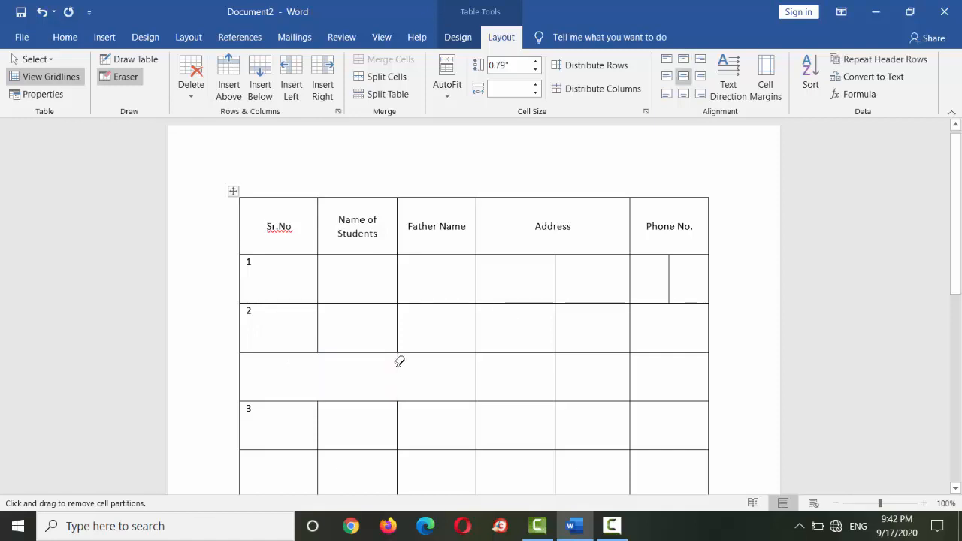
drag(514, 369, 612, 377)
drag(522, 315, 607, 328)
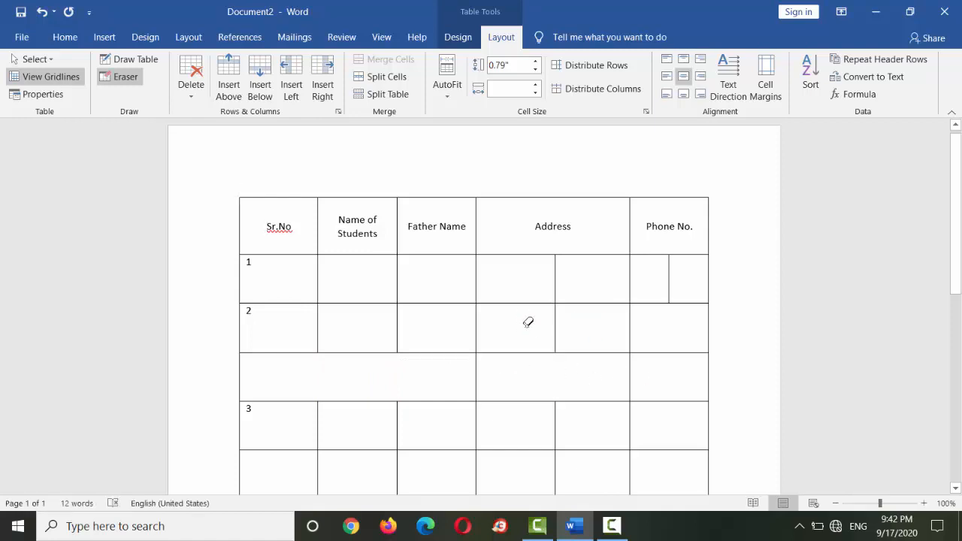
- Erase row 2's first divider, row 1's Father Name–Address divider, and the dividers between the last row's first five cells, and turn off the Eraser
drag(316, 317, 364, 323)
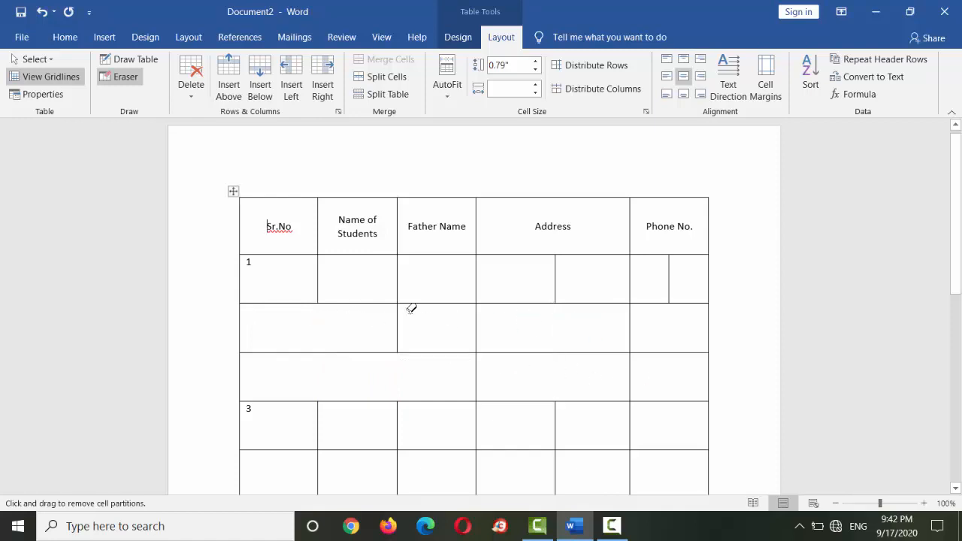
drag(466, 276, 524, 288)
drag(386, 460, 584, 474)
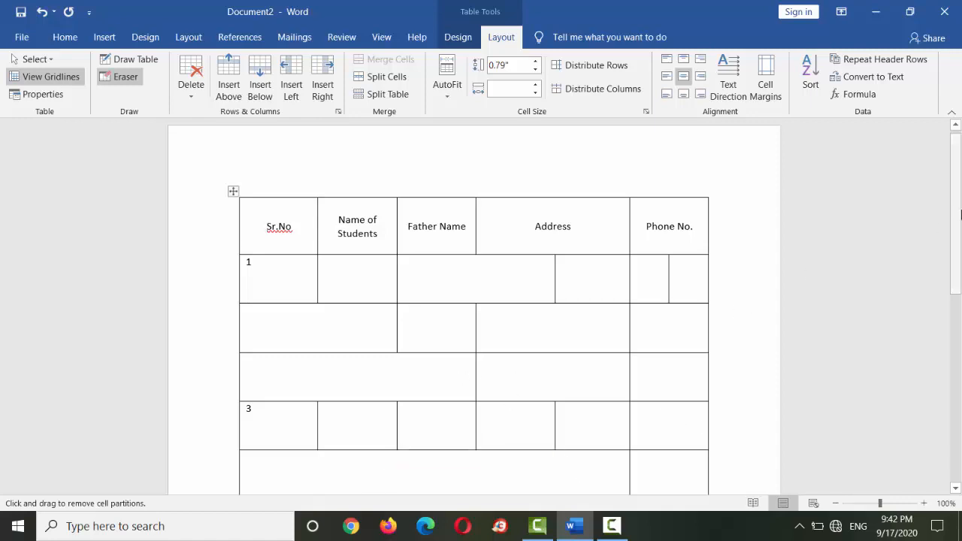
scroll(957, 217, down, 5)
scroll(934, 205, up, 5)
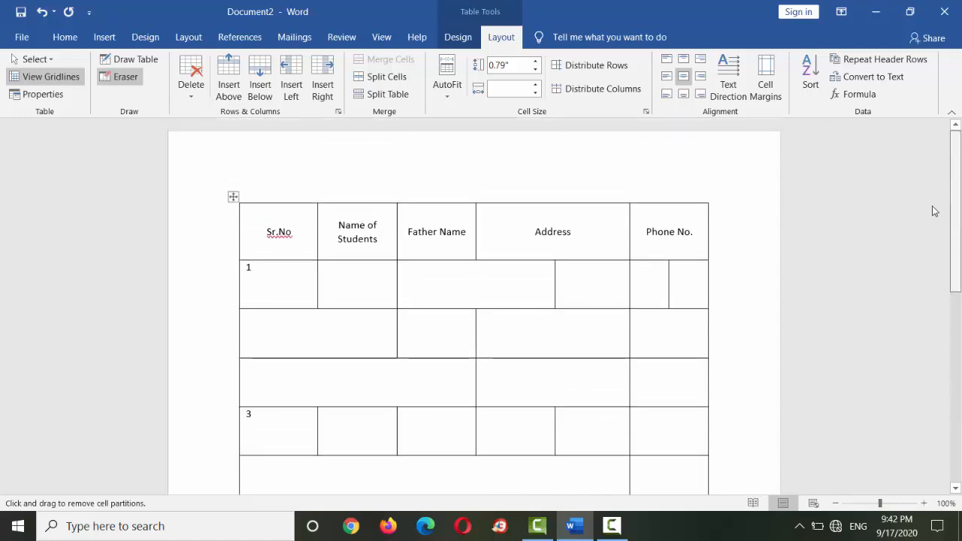
scroll(934, 210, down, 2)
scroll(939, 254, down, 1)
scroll(939, 254, up, 2)
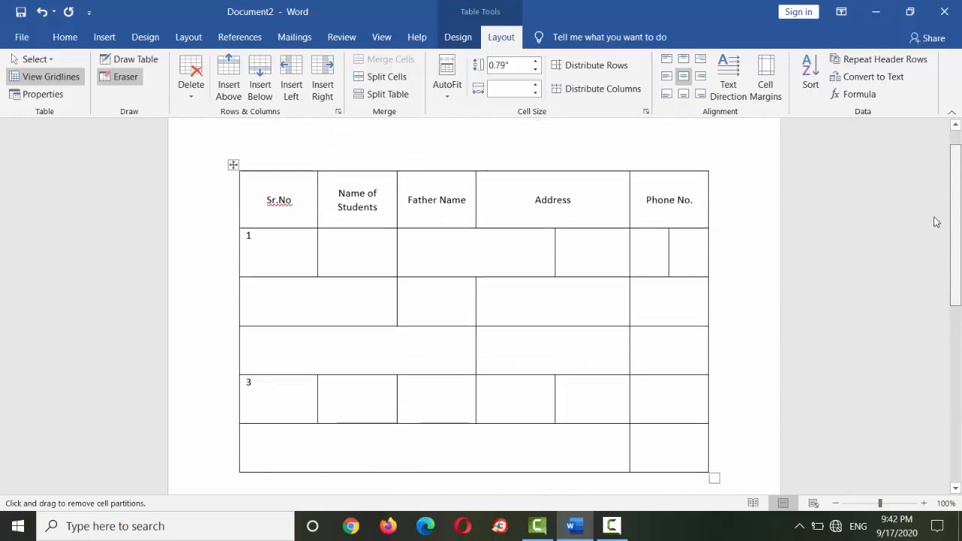
click(128, 85)
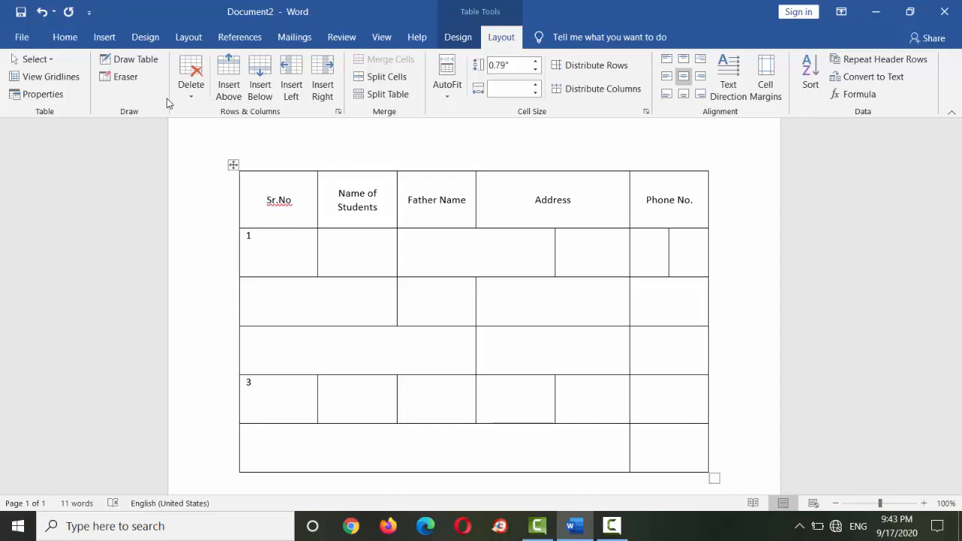
- Apply a black grid table style to the whole table, and replace it with the gold grid style that has a solid first column
click(233, 165)
click(458, 37)
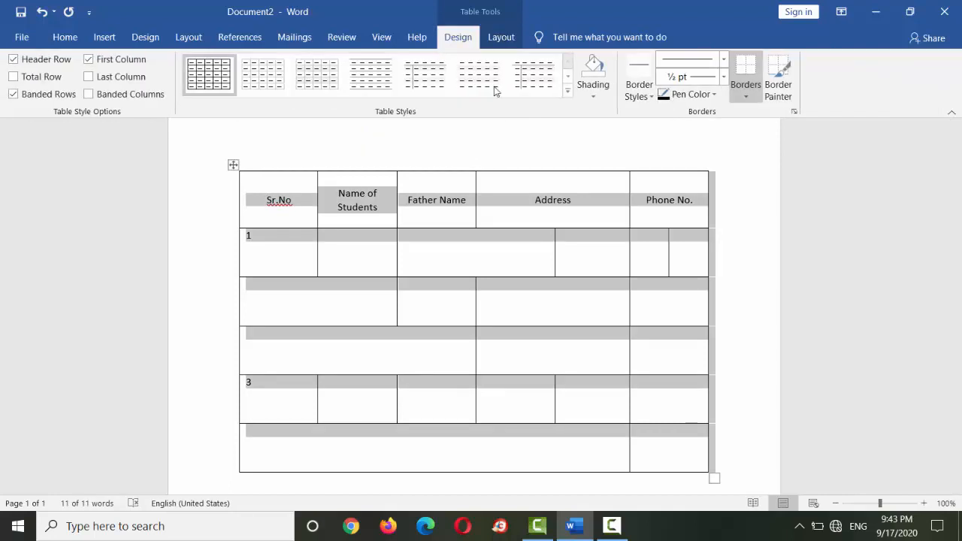
click(568, 92)
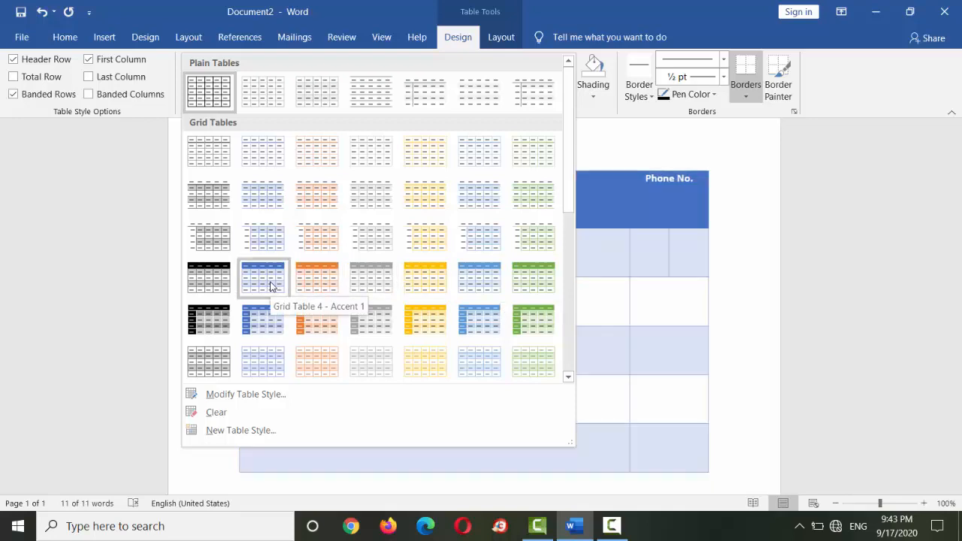
click(226, 287)
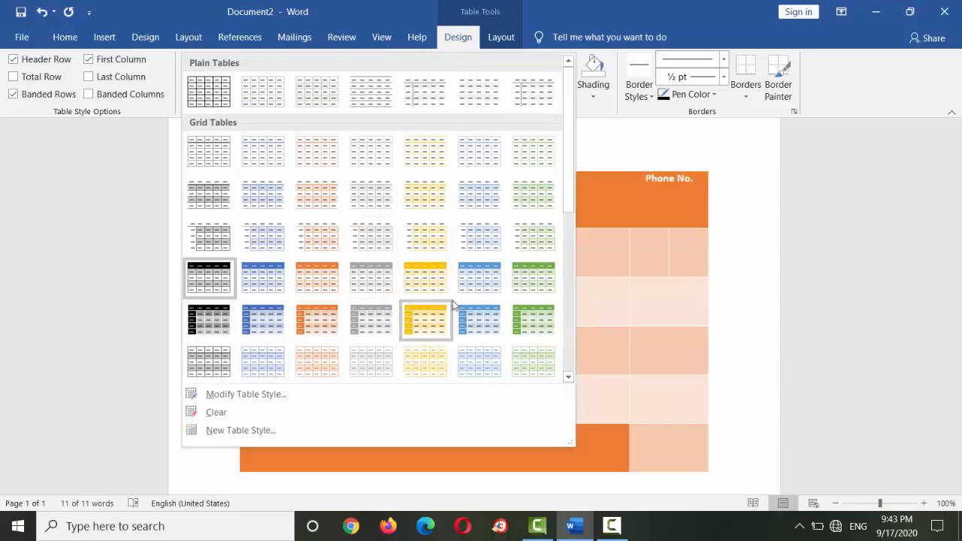
click(440, 325)
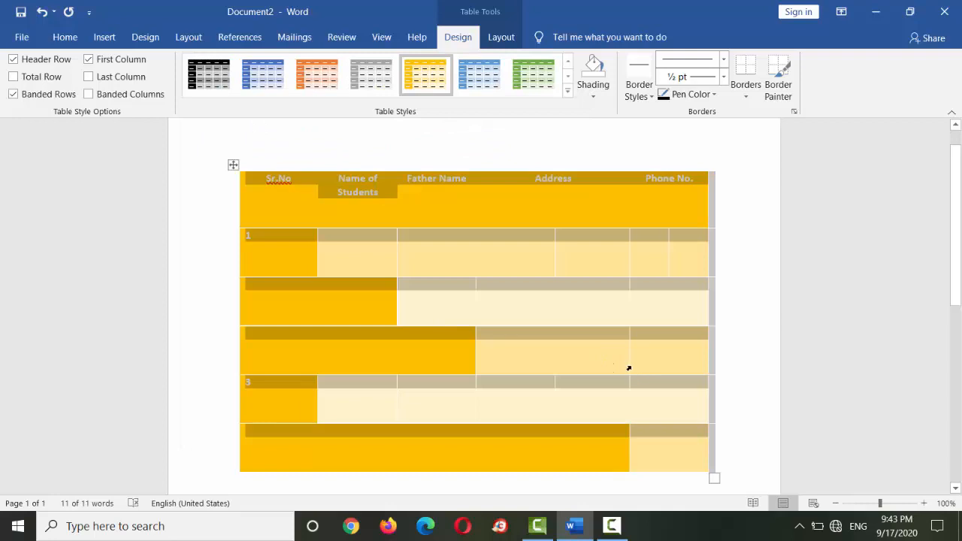
click(594, 361)
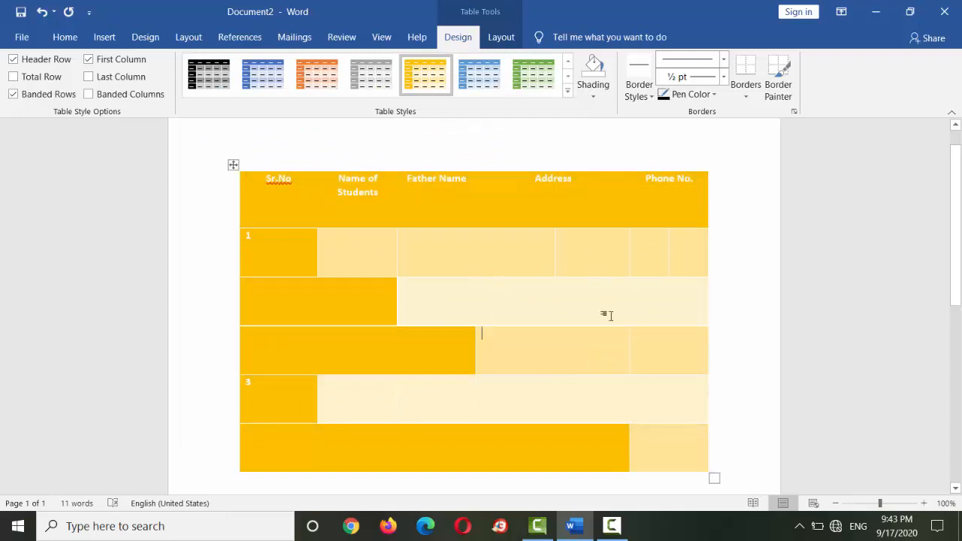
scroll(478, 305, down, 3)
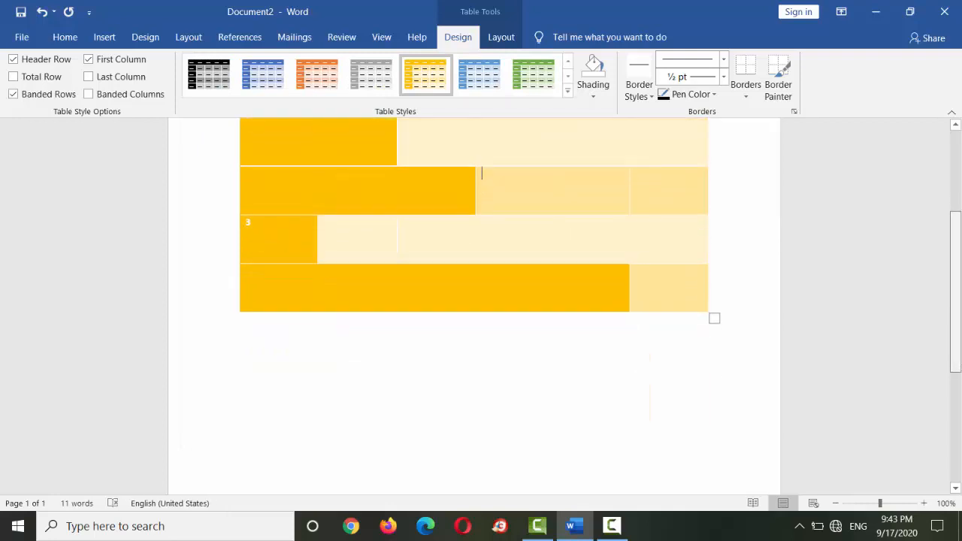
scroll(481, 168, up, 4)
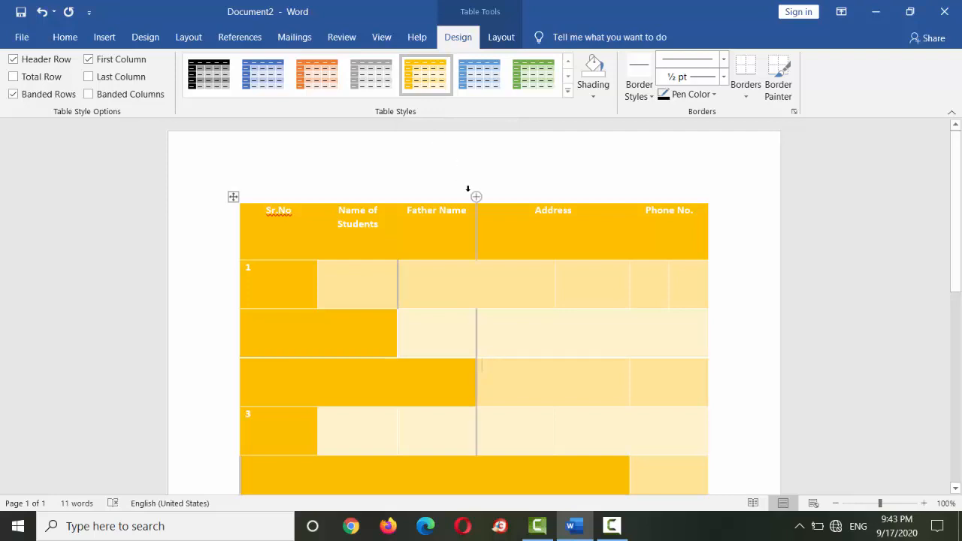
- Undo both table style changes and deselect the table
key(ctrl+z)
key(ctrl+z)
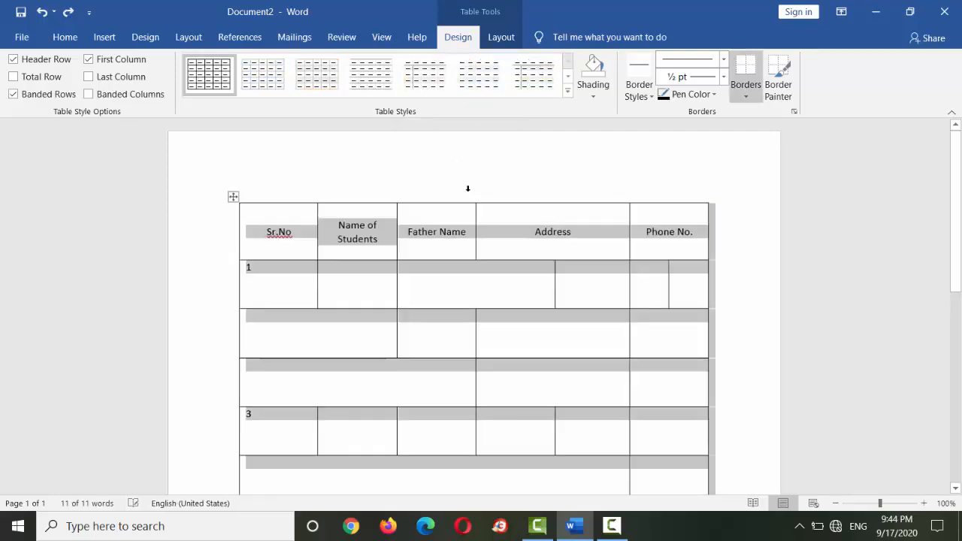
click(580, 288)
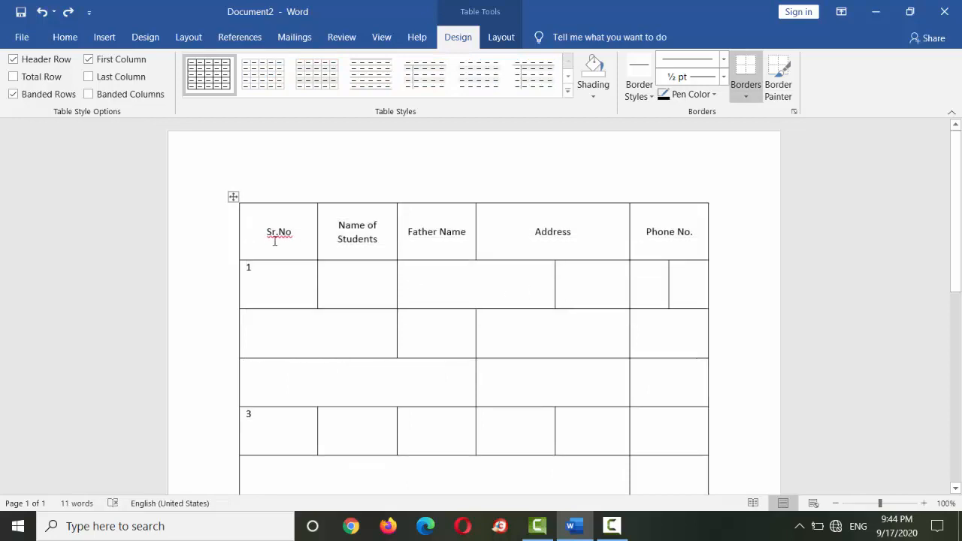
- Shade the header row from Sr.No to Phone No. with the second-darkest green theme color (Green, Accent 6)
drag(275, 241, 651, 251)
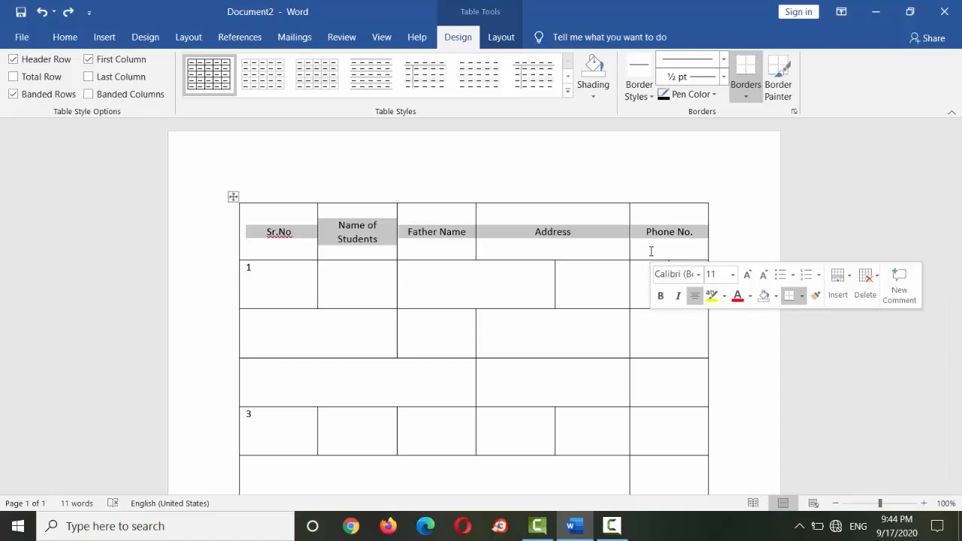
click(593, 97)
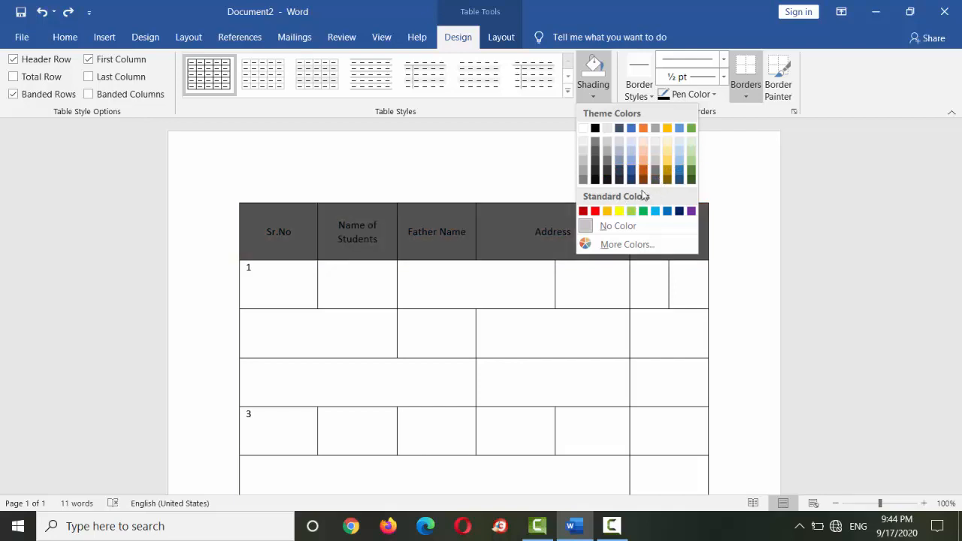
click(691, 170)
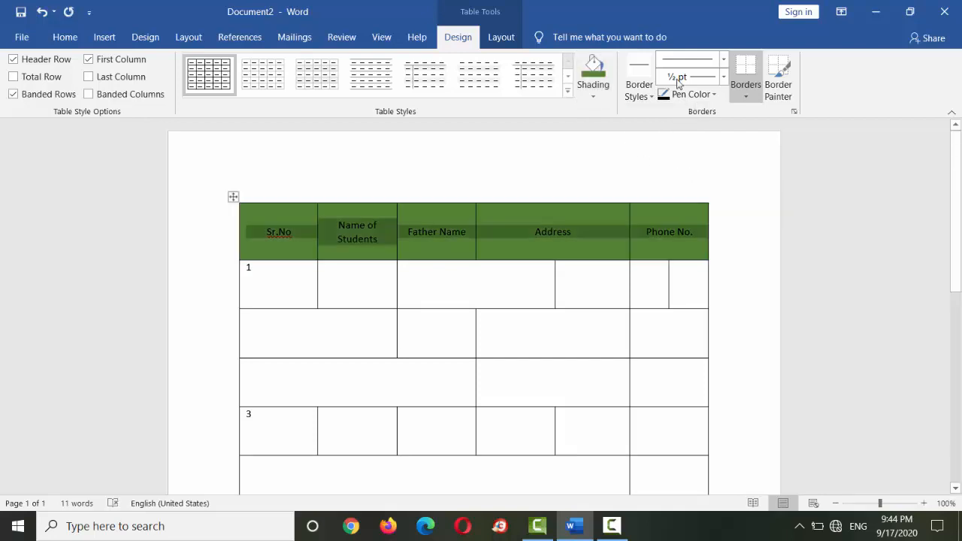
click(599, 274)
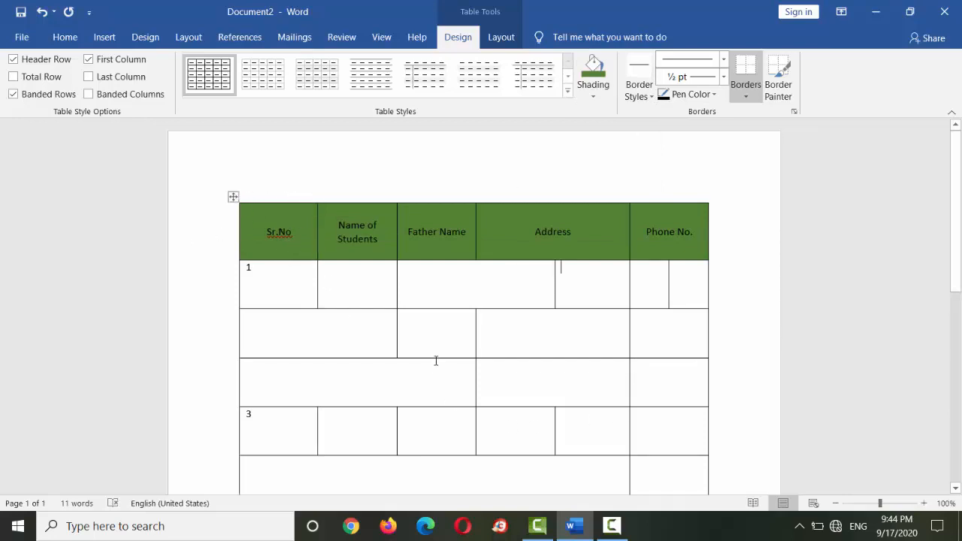
- Remove the borders from the whole table, and apply All Borders to it again
drag(961, 208, 961, 236)
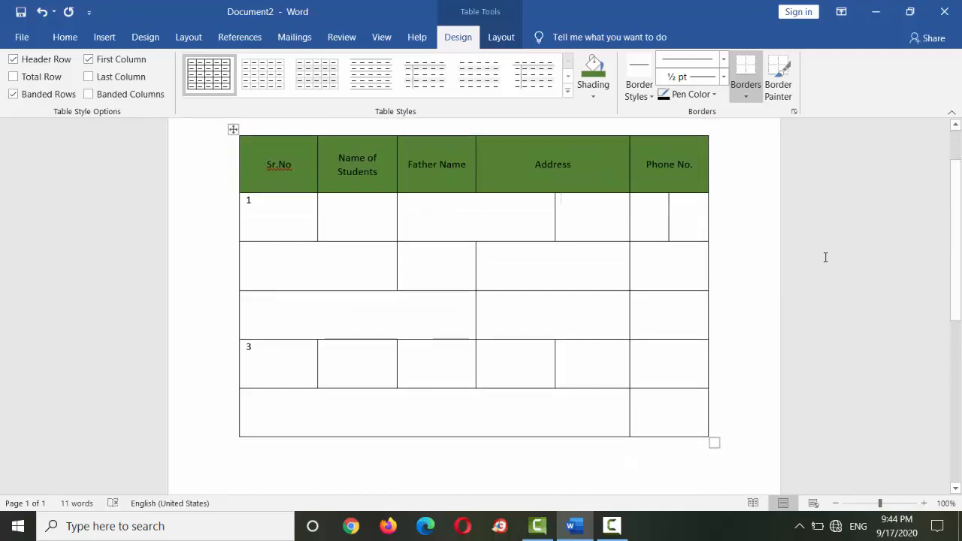
click(233, 129)
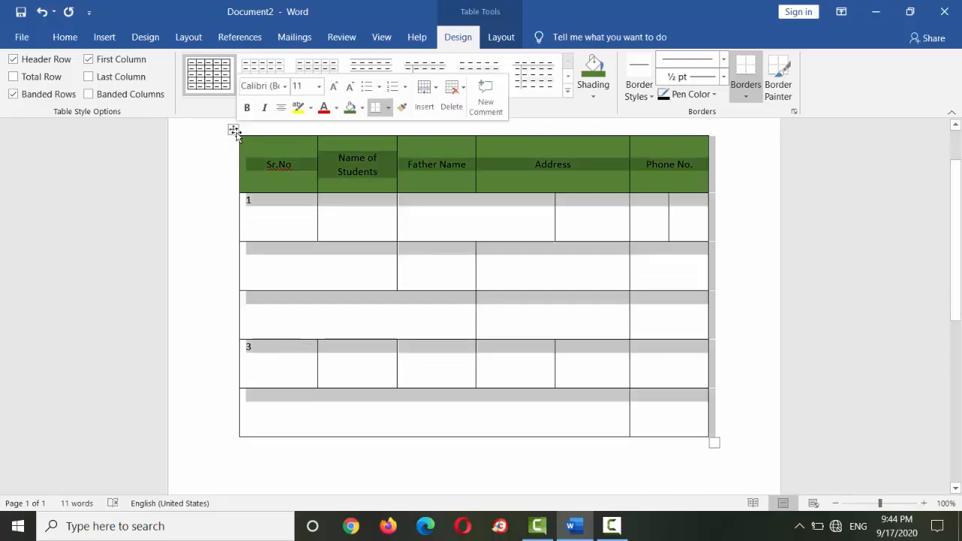
click(747, 98)
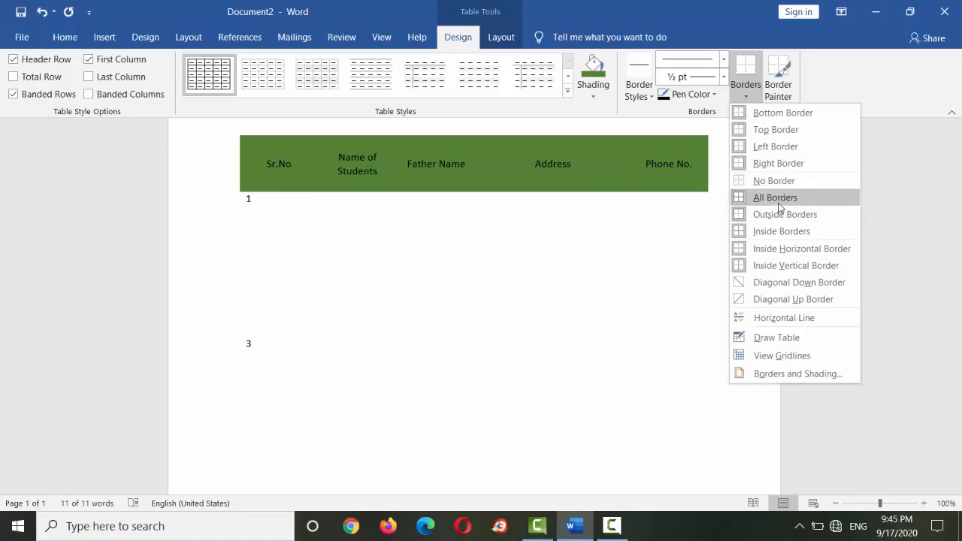
click(777, 198)
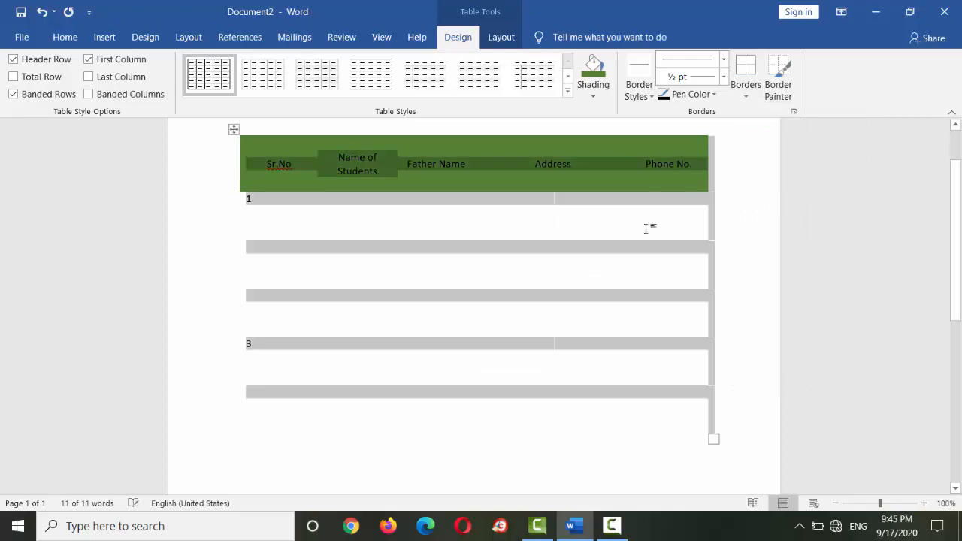
click(746, 88)
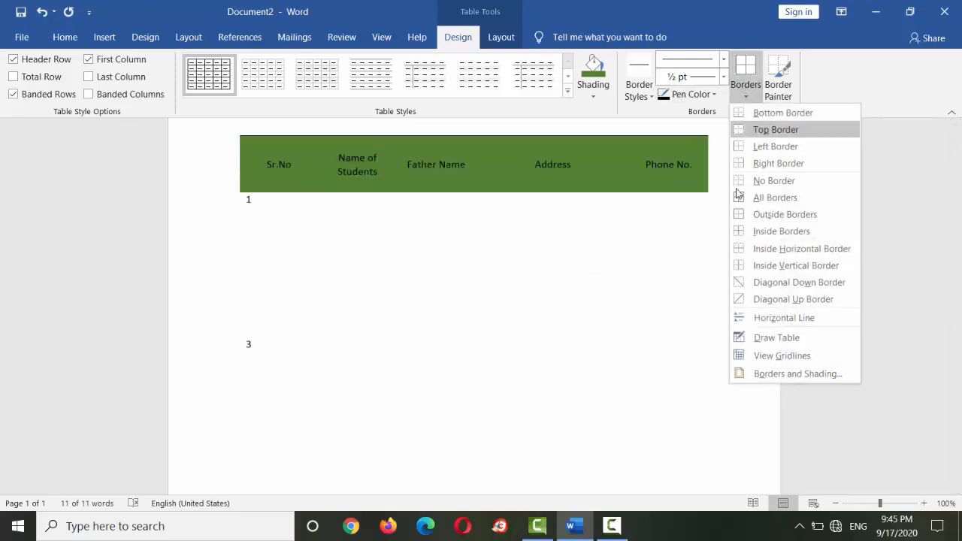
click(751, 201)
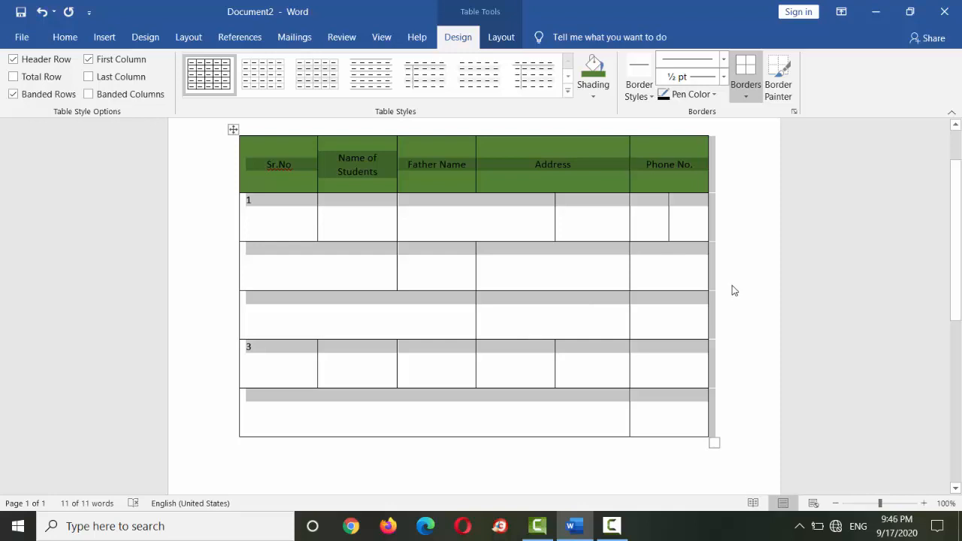
- Open the Borders and Shading settings for the whole table and review the page border and shading options
click(745, 91)
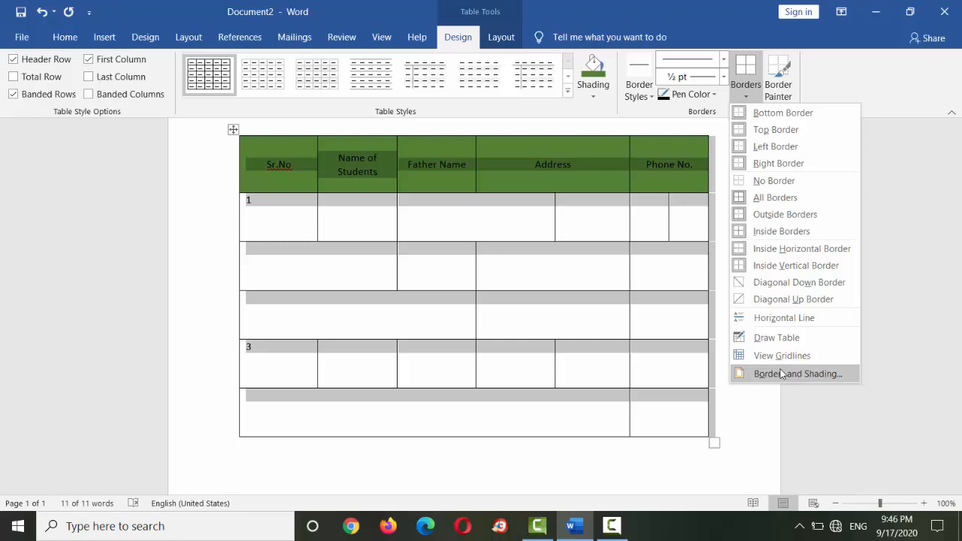
click(836, 375)
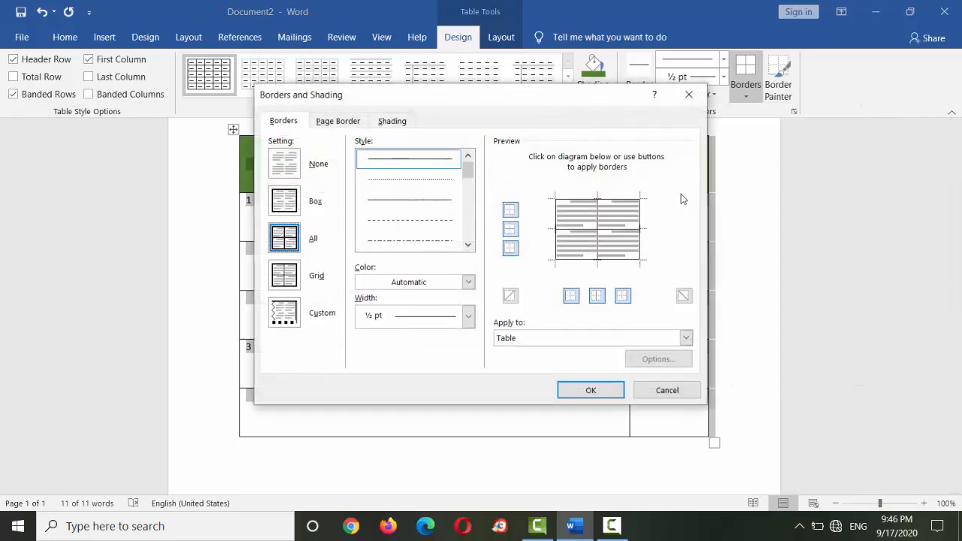
mouse_move(542, 99)
mouse_down()
mouse_move(576, 68)
mouse_move(689, 16)
mouse_up()
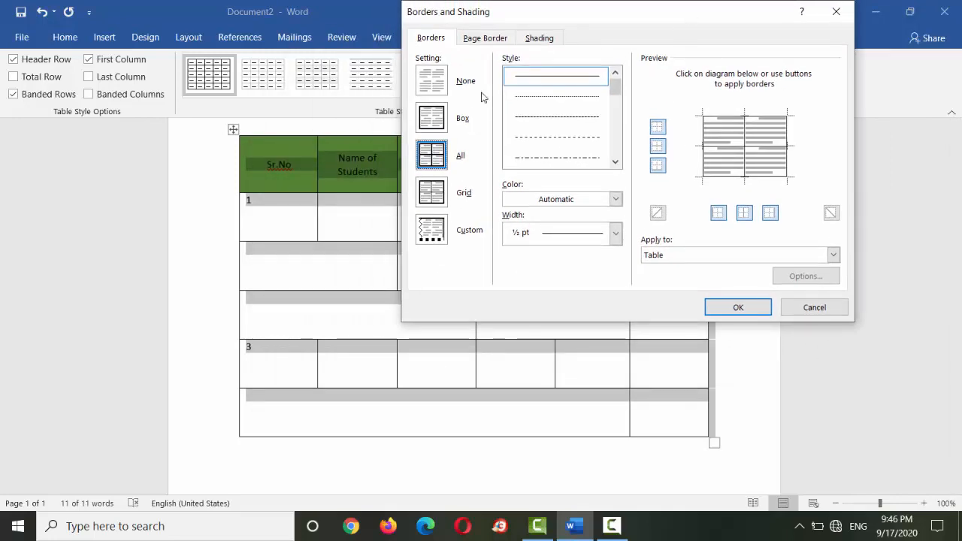
click(485, 39)
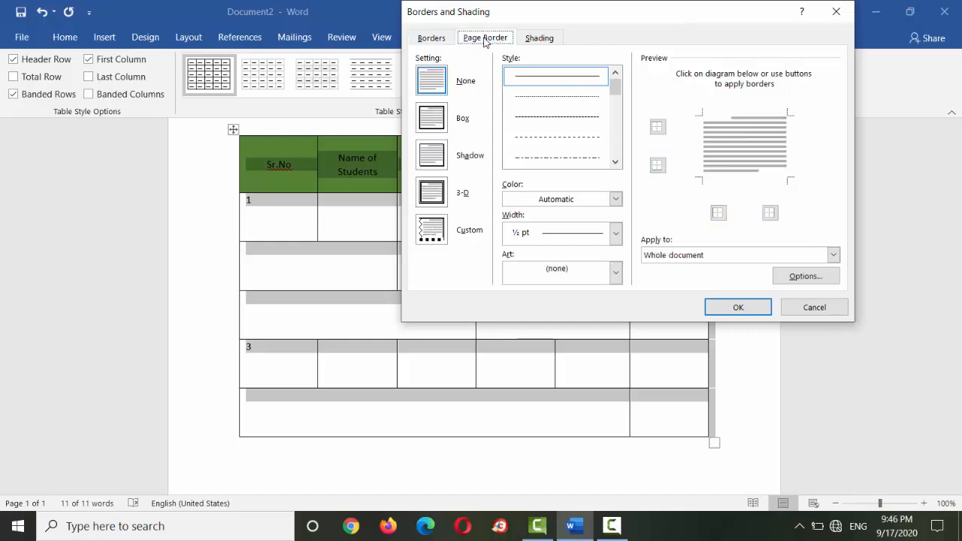
click(531, 40)
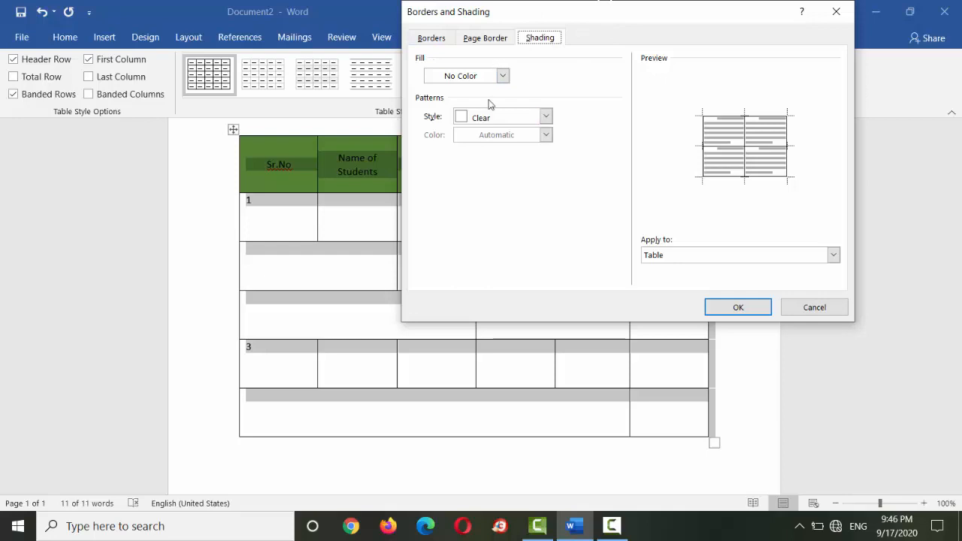
click(496, 39)
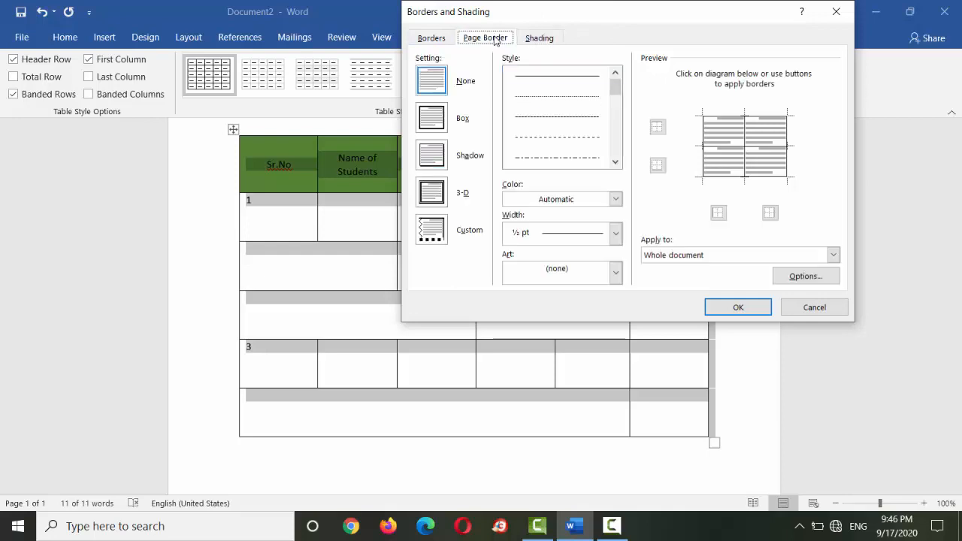
click(443, 42)
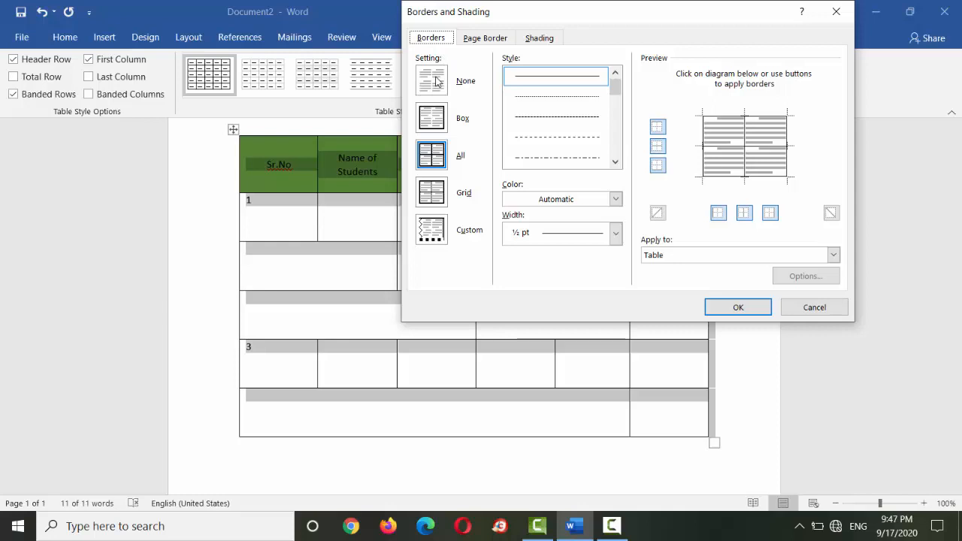
- Set the table's borders to All with the thick slanted-dash line style
click(438, 127)
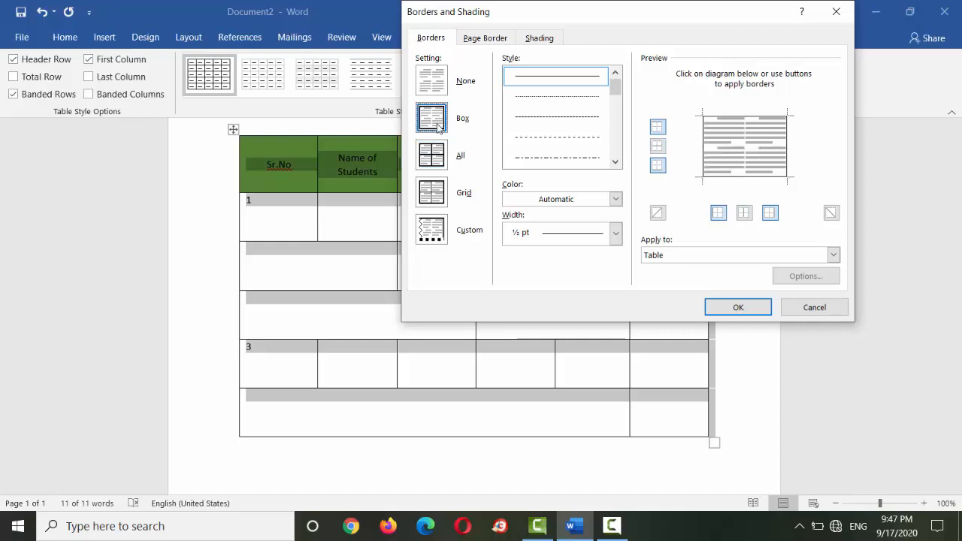
click(439, 164)
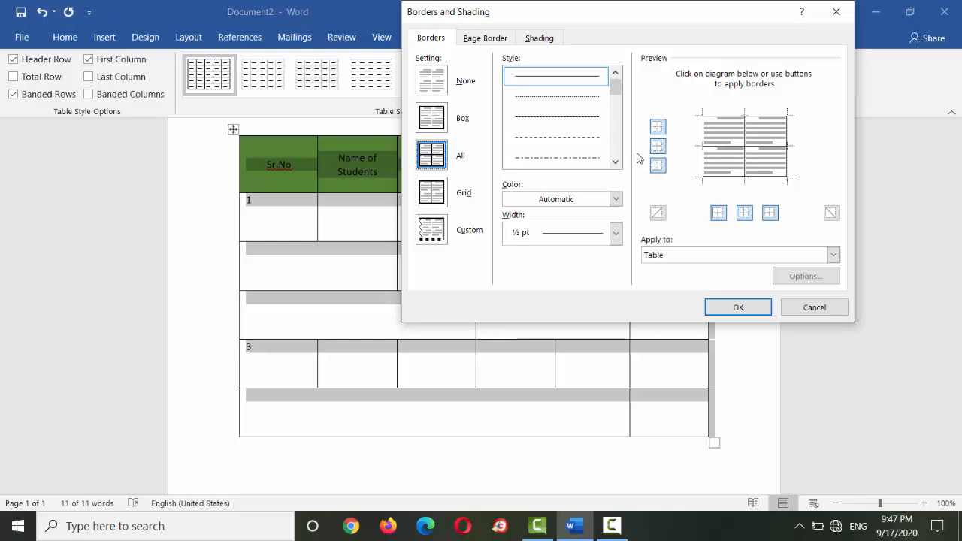
click(615, 160)
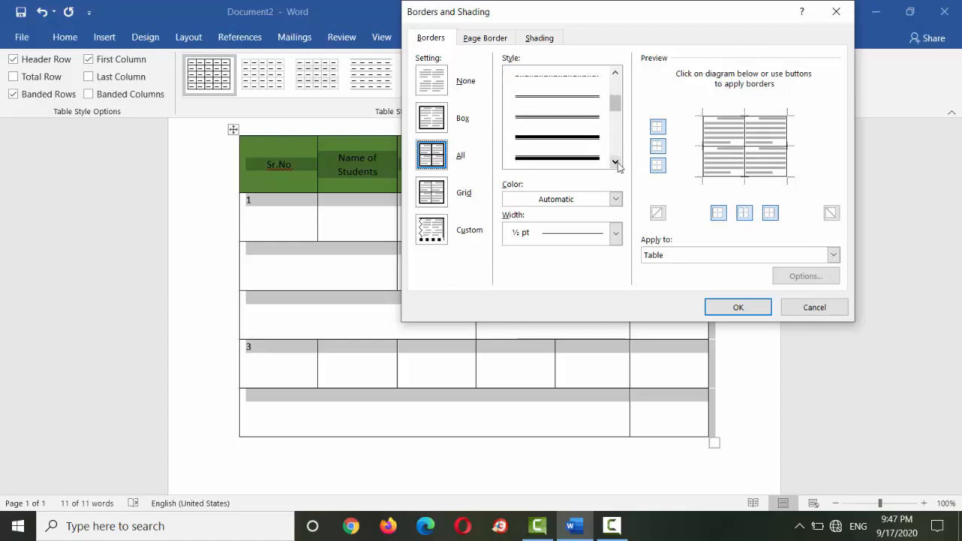
mouse_move(616, 106)
mouse_down()
mouse_move(615, 89)
mouse_move(616, 158)
mouse_move(616, 142)
mouse_up()
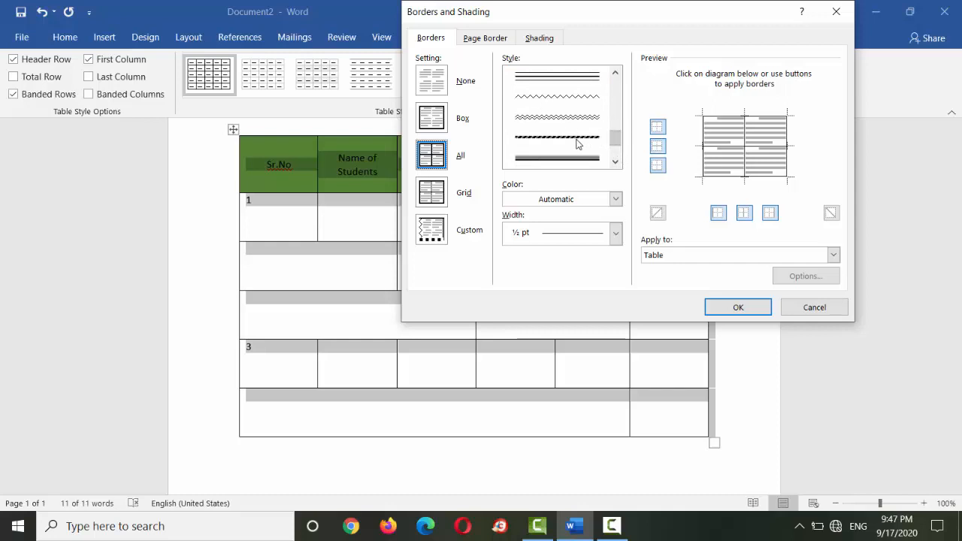
click(606, 138)
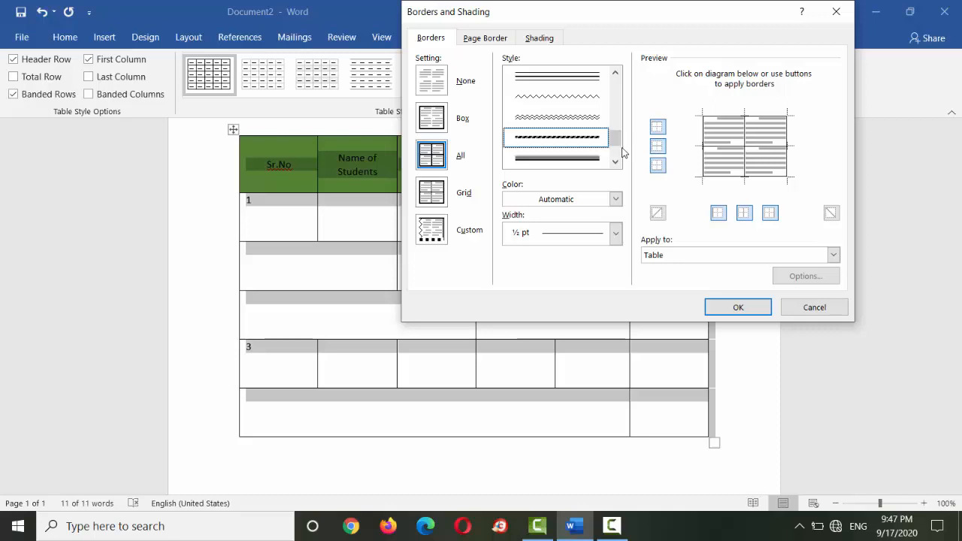
click(614, 164)
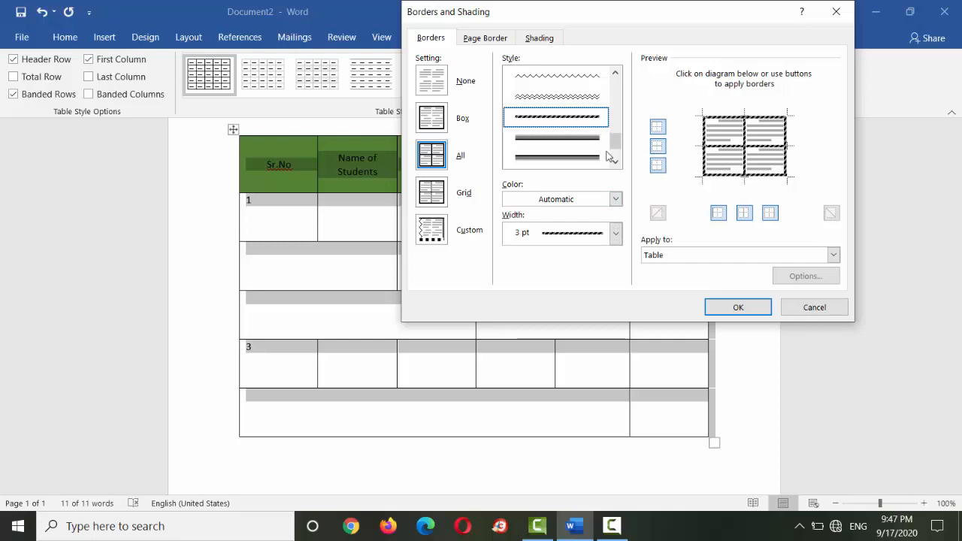
- Apply the slanted-dash borders to the whole table at 3 pt width in automatic color, and deselect the table
click(616, 233)
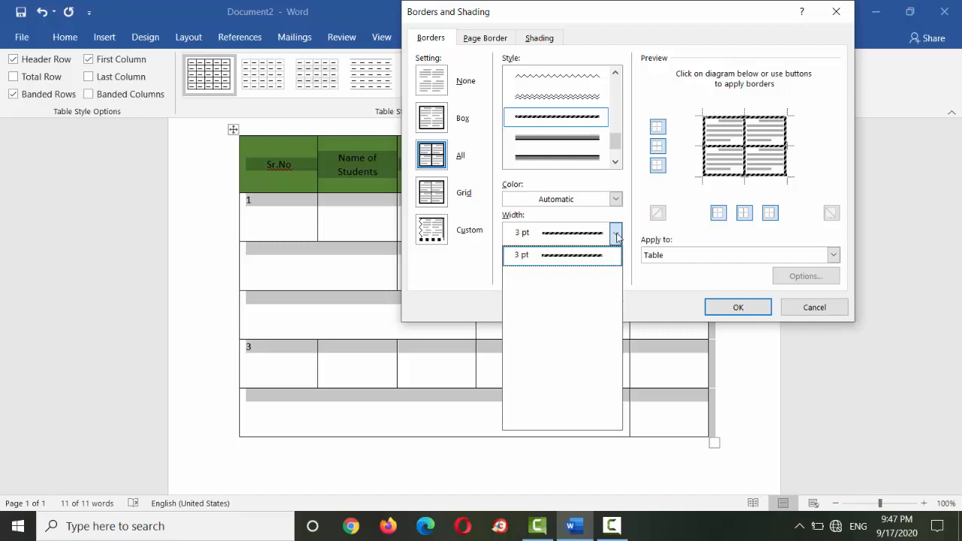
click(618, 235)
click(617, 235)
click(617, 234)
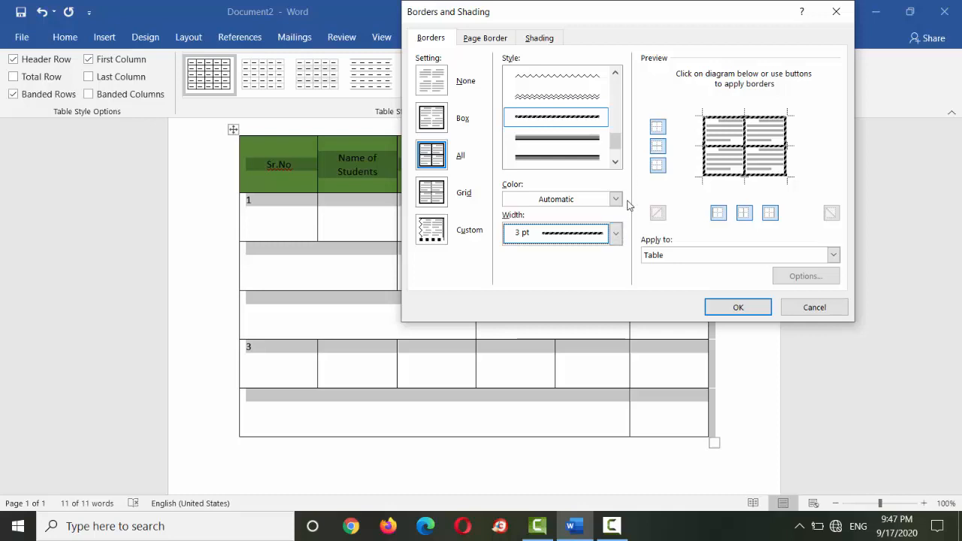
click(617, 201)
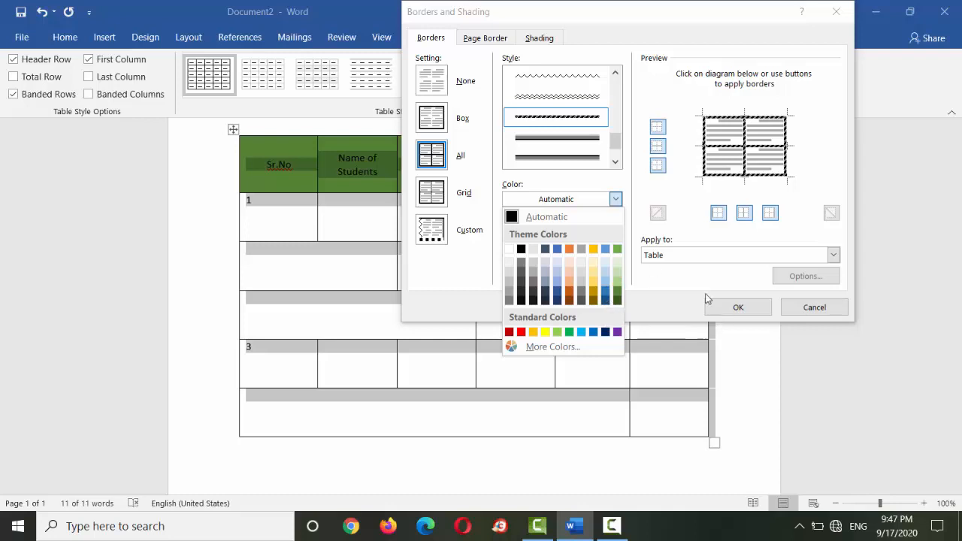
click(833, 259)
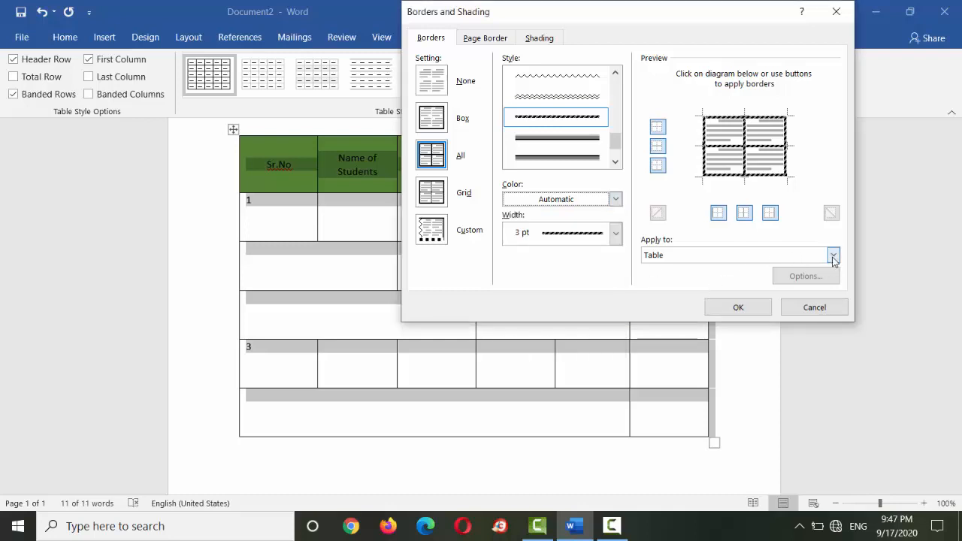
click(832, 256)
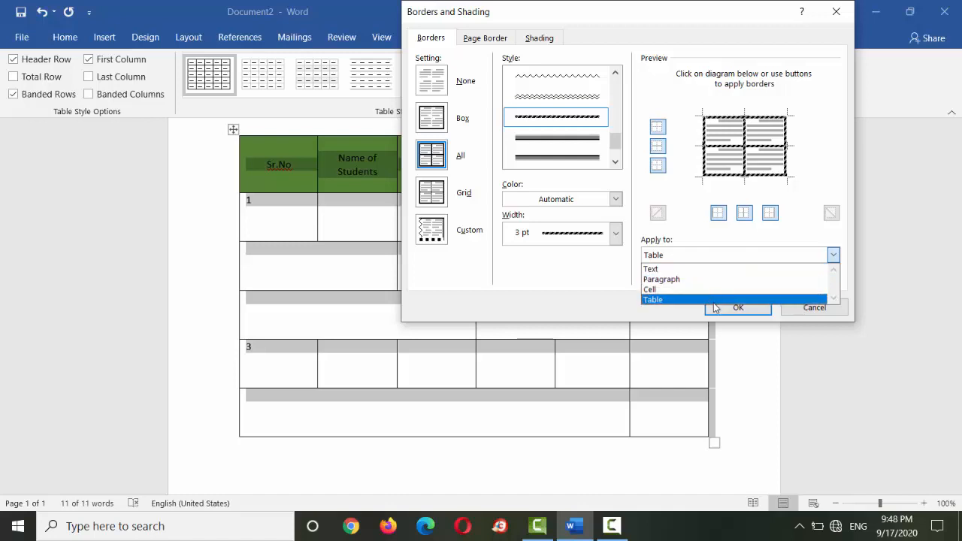
click(721, 299)
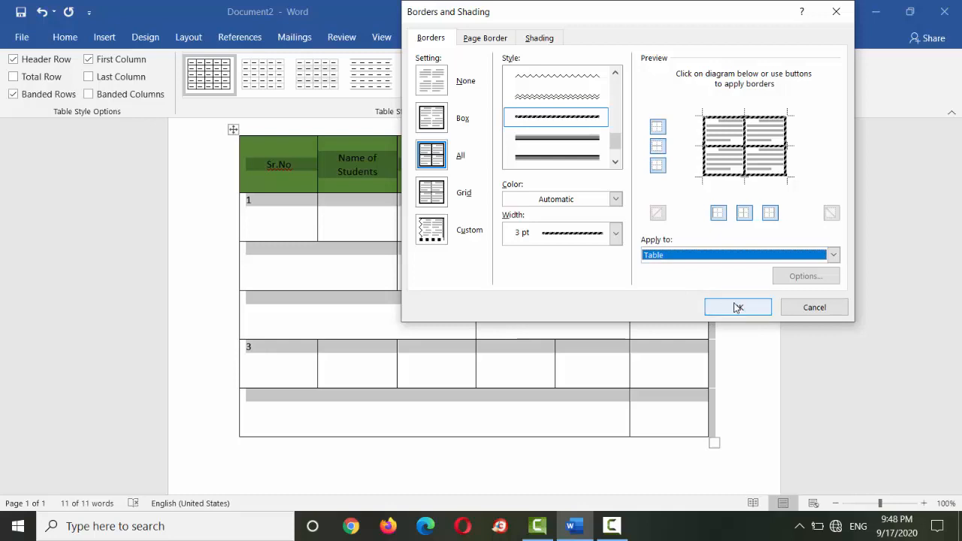
click(737, 308)
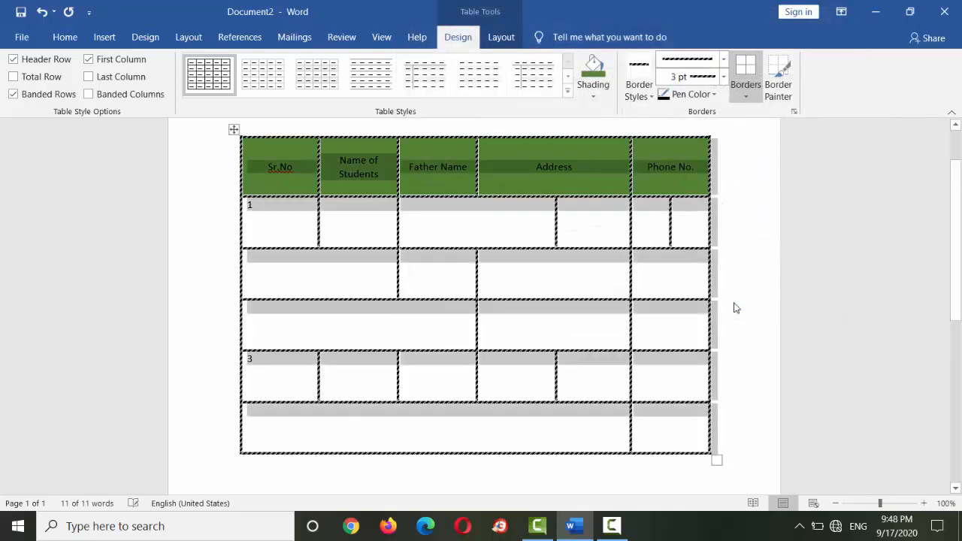
click(754, 319)
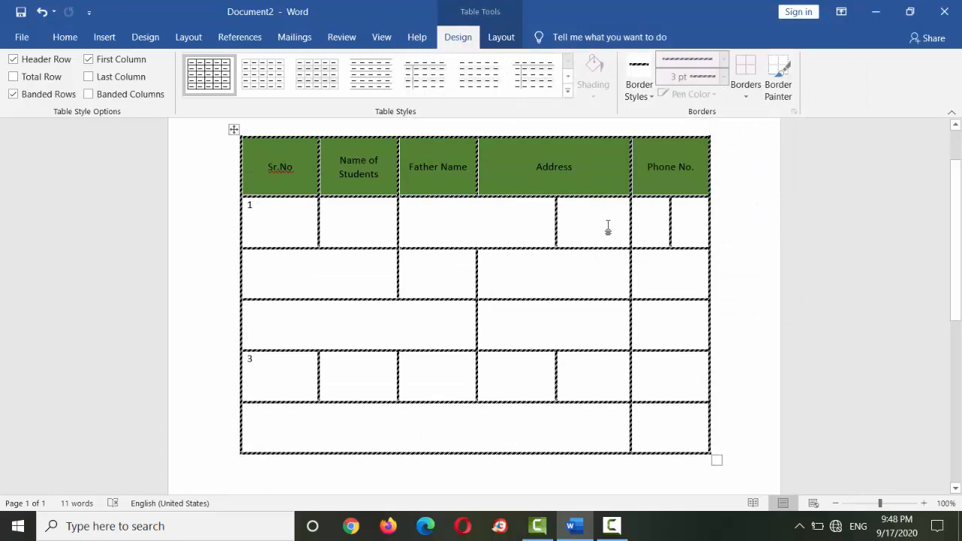
- Review the border styles, border placement options, pen colors, line weights and line styles available for the table
click(578, 446)
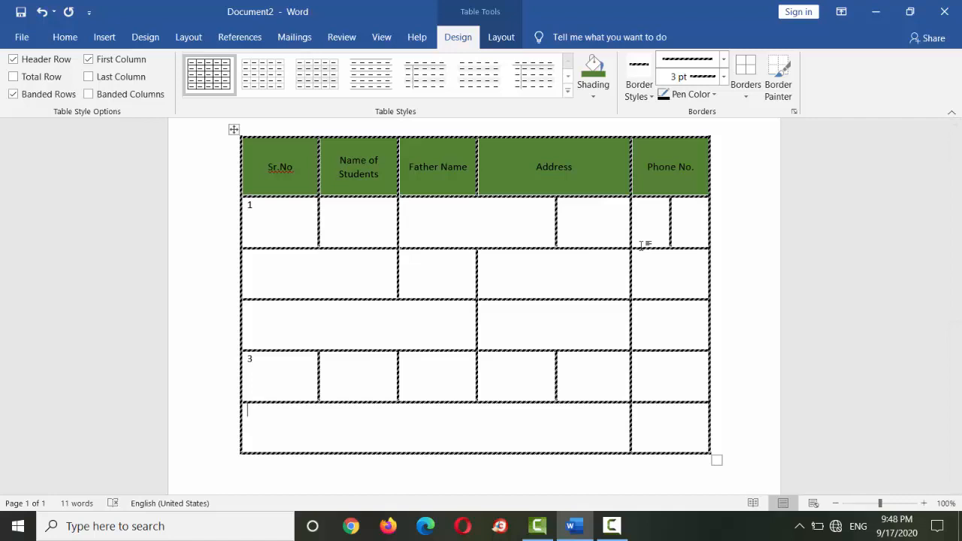
click(543, 374)
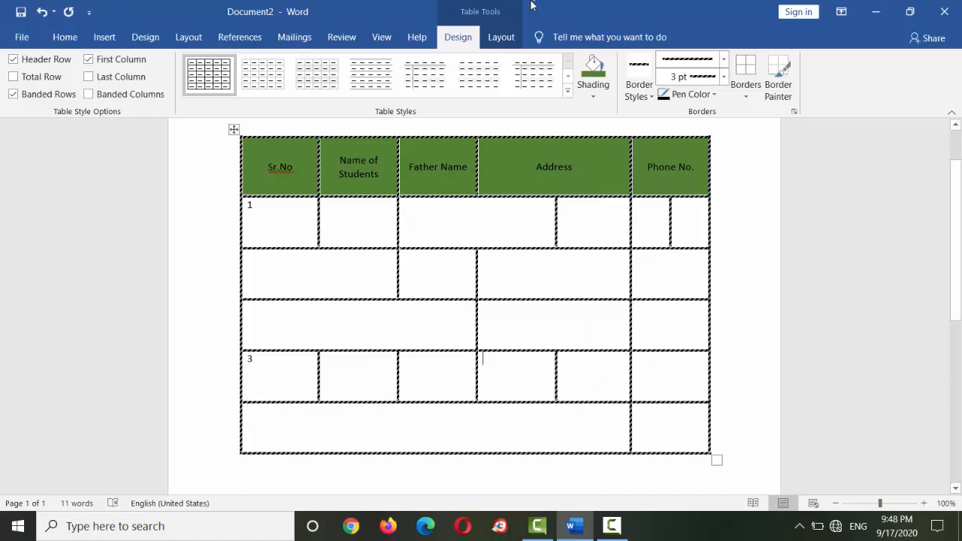
click(502, 37)
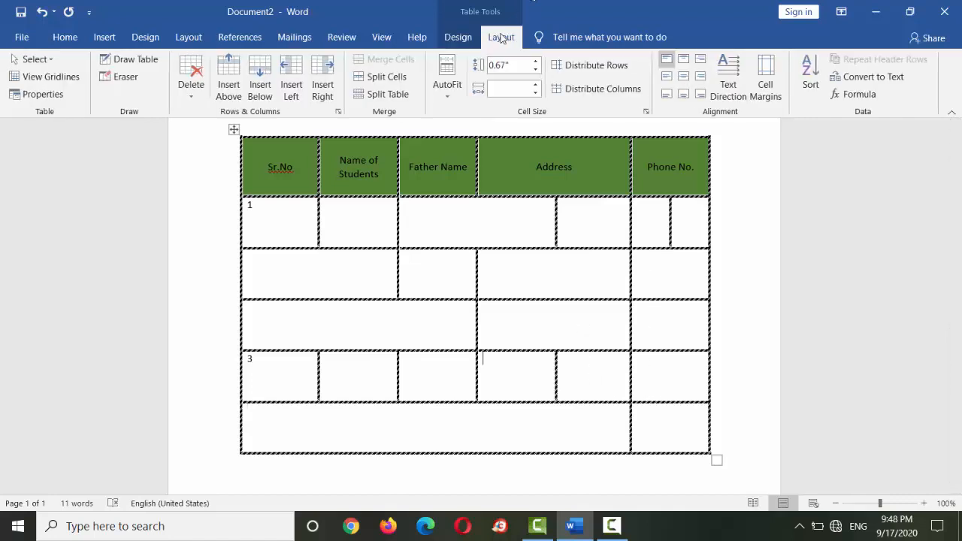
click(460, 36)
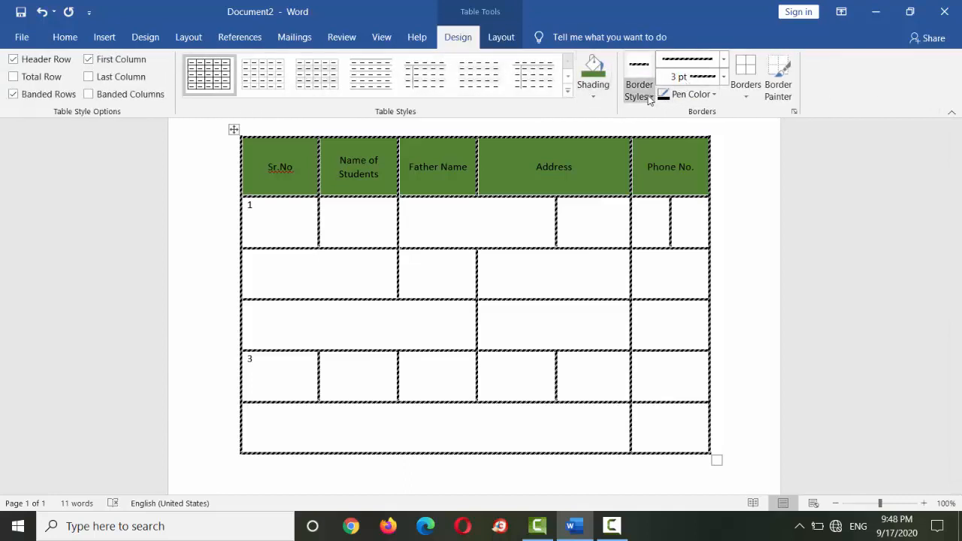
click(649, 97)
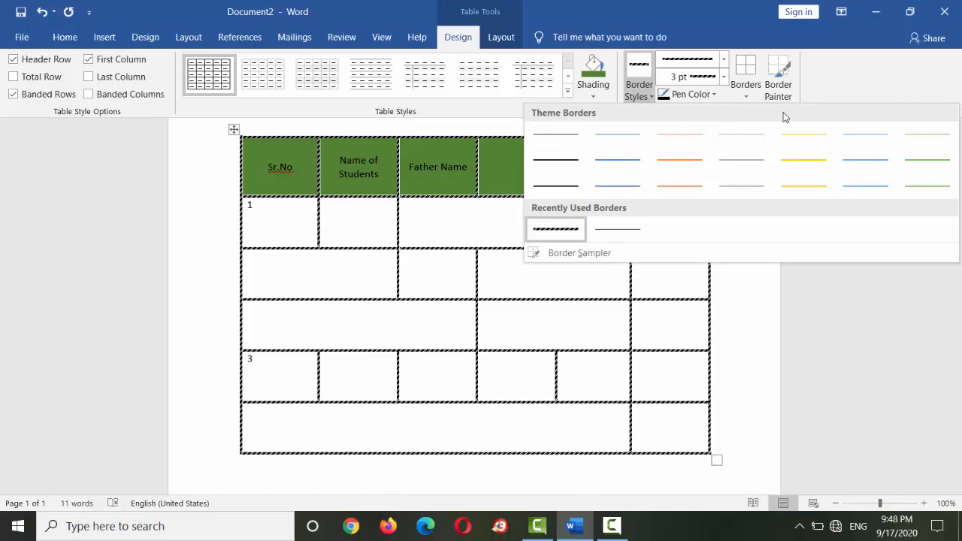
click(741, 89)
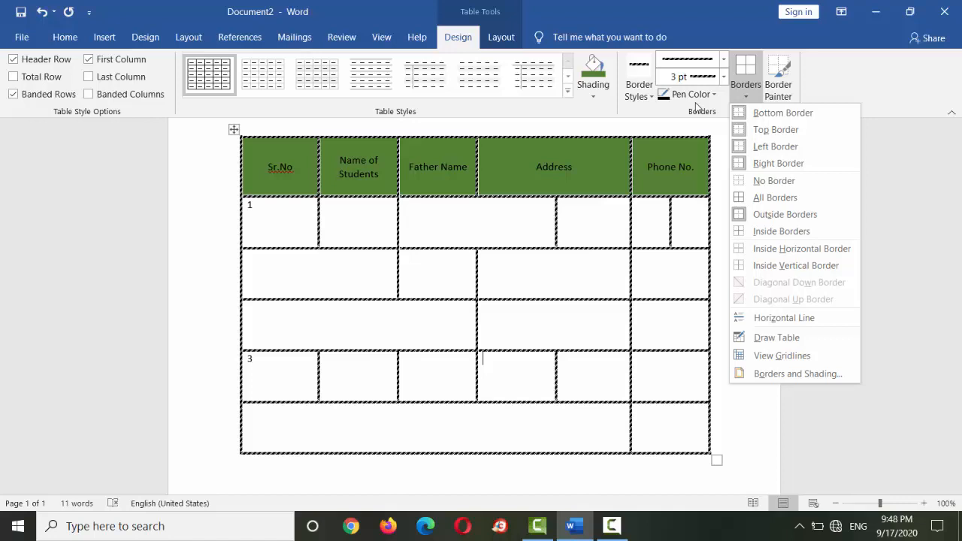
click(692, 94)
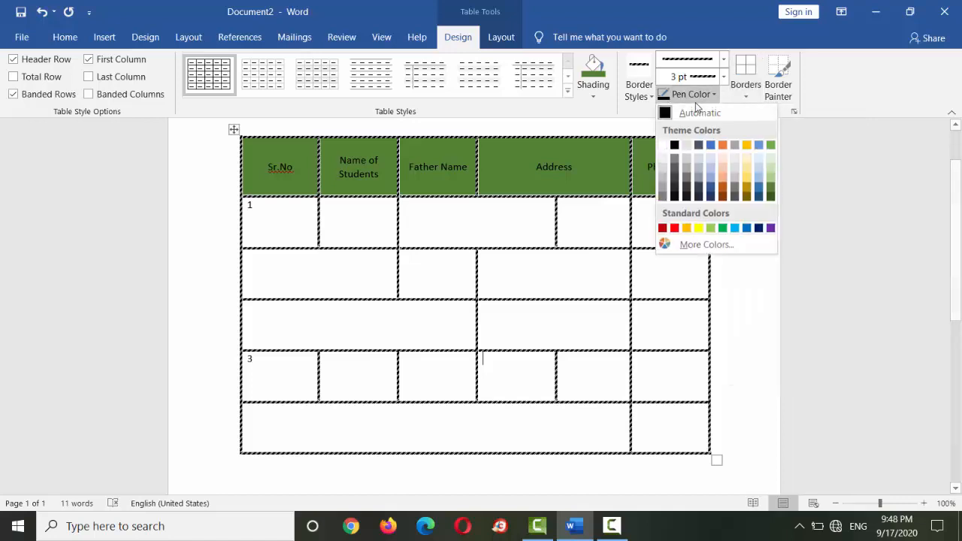
click(723, 76)
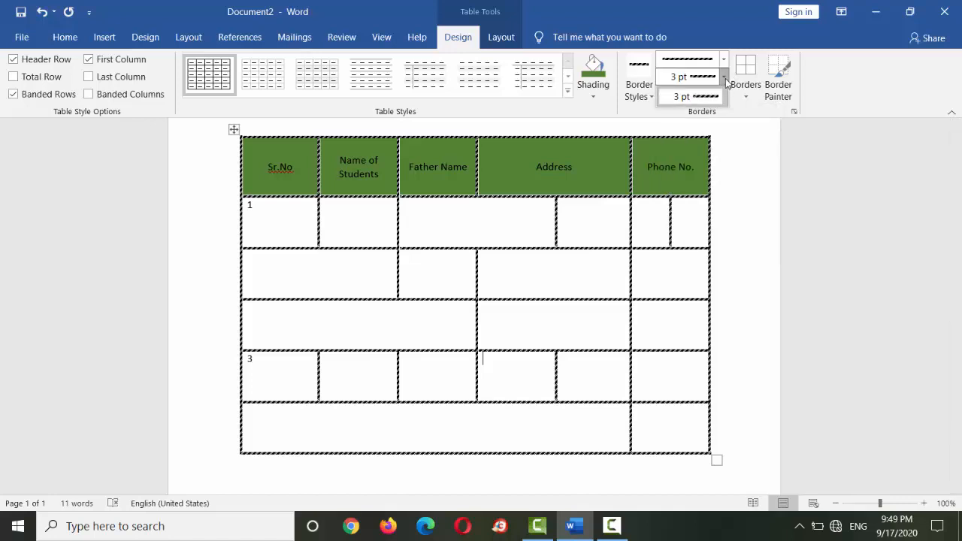
click(724, 58)
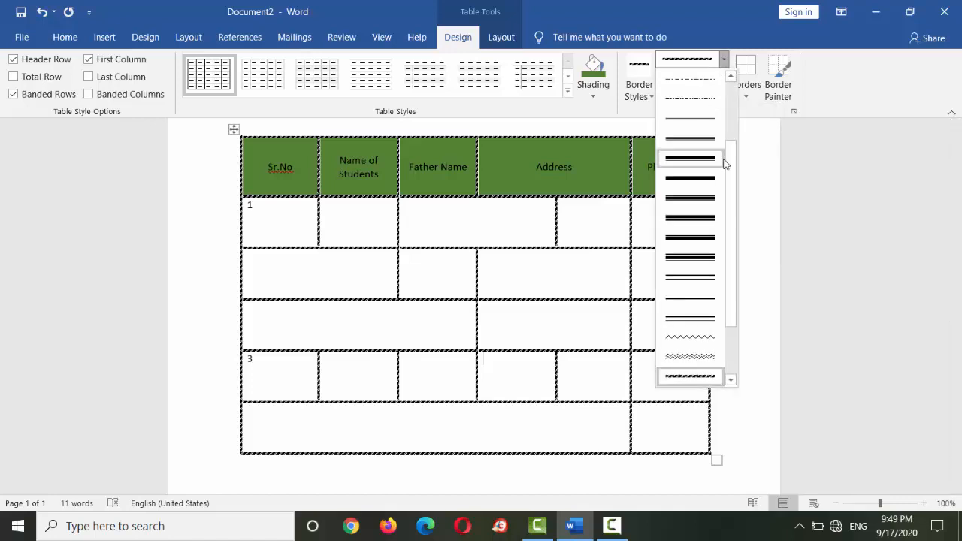
scroll(734, 208, up, 3)
scroll(740, 225, down, 5)
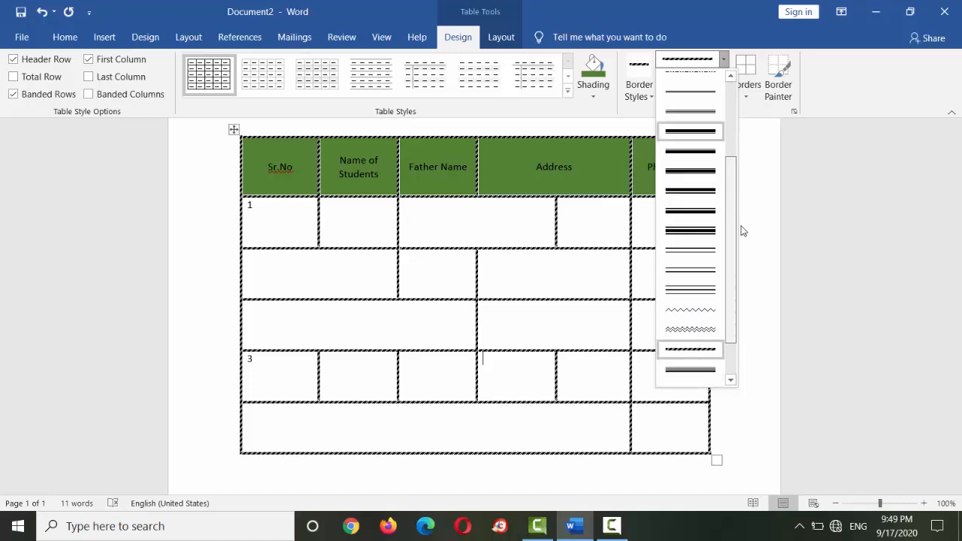
drag(741, 227, 811, 239)
click(811, 240)
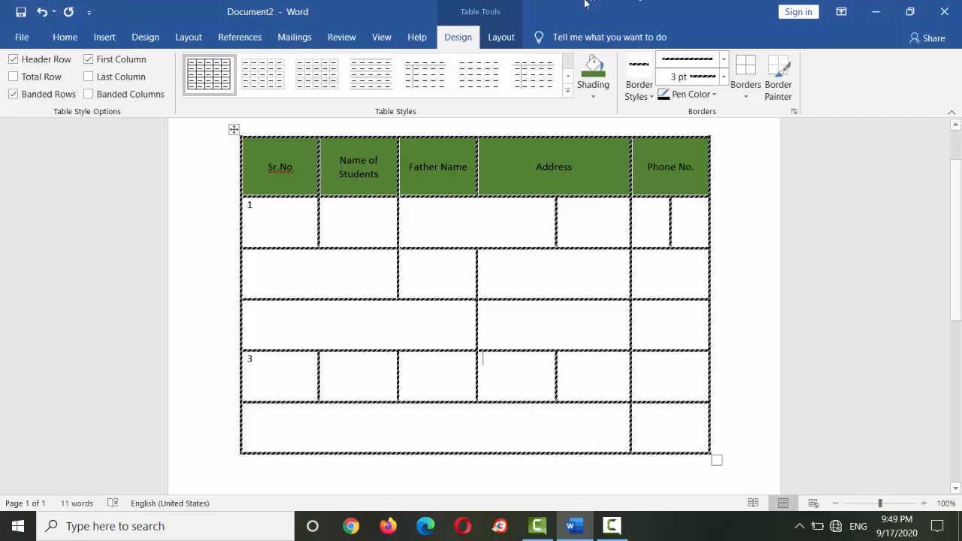
- Try inserting a nested table in the row 3 Address cell with adjusted column and row counts and a fixed column width
click(504, 42)
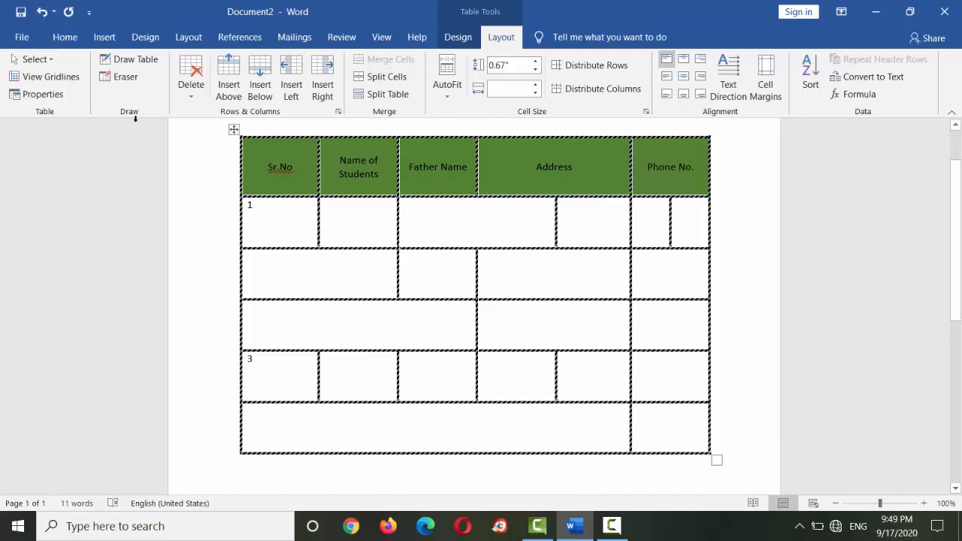
click(102, 39)
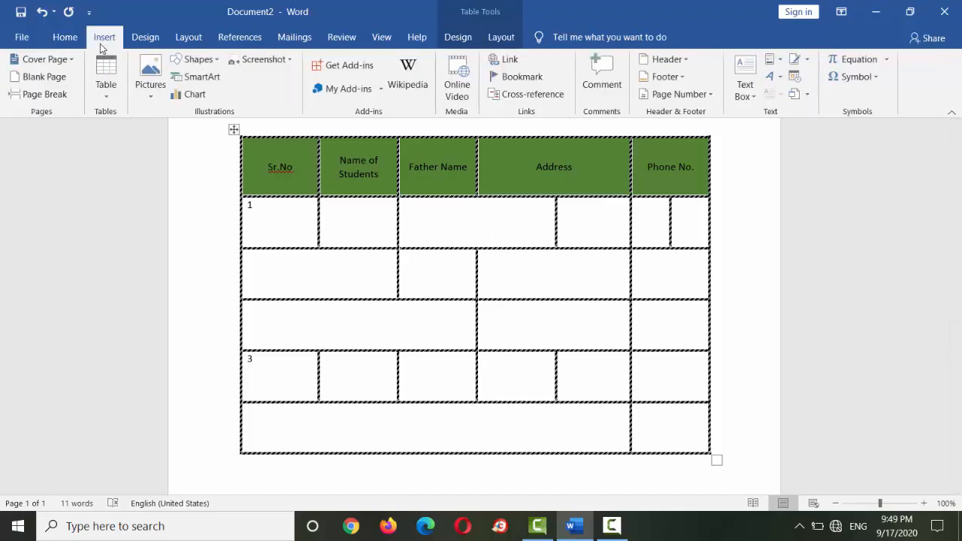
click(109, 96)
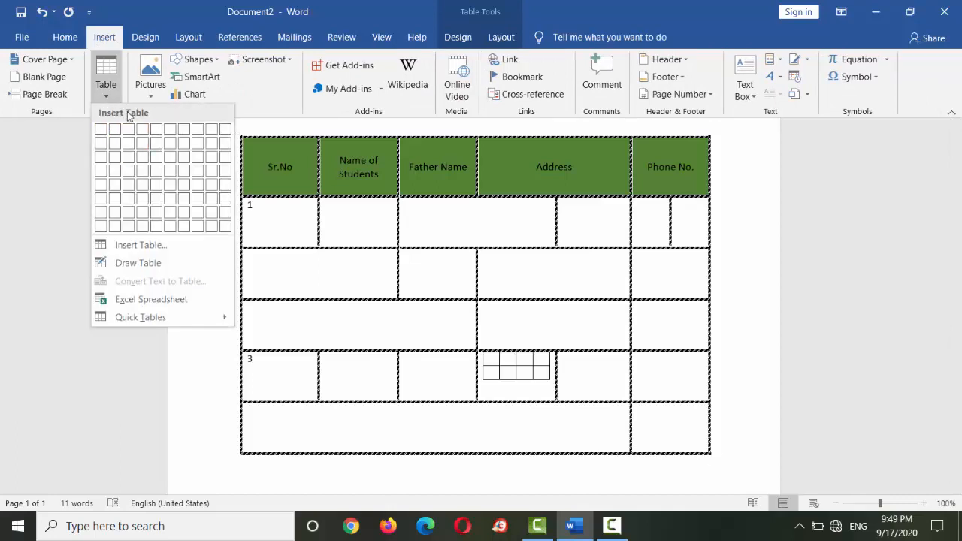
click(184, 249)
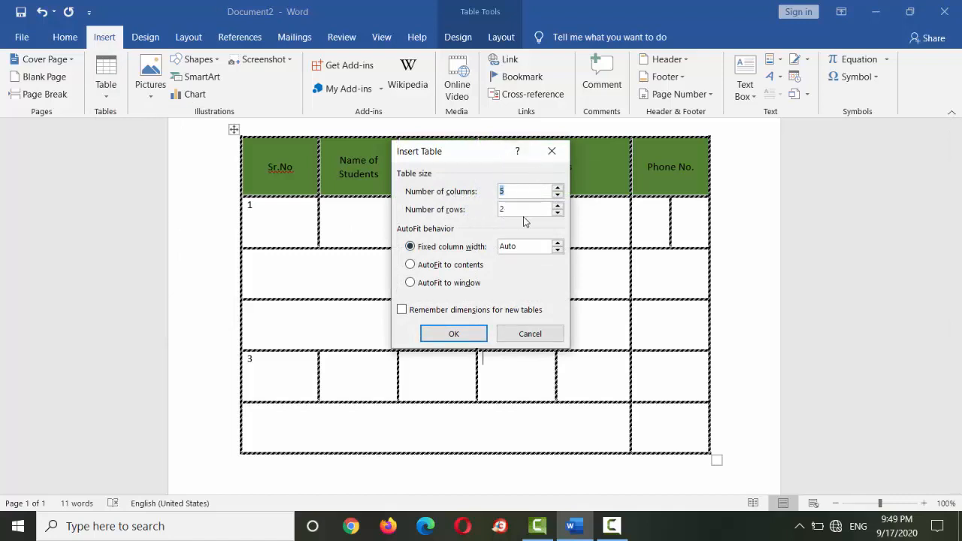
click(558, 188)
click(558, 189)
click(558, 190)
click(557, 191)
click(557, 213)
click(558, 243)
click(558, 250)
click(558, 250)
click(558, 250)
click(459, 333)
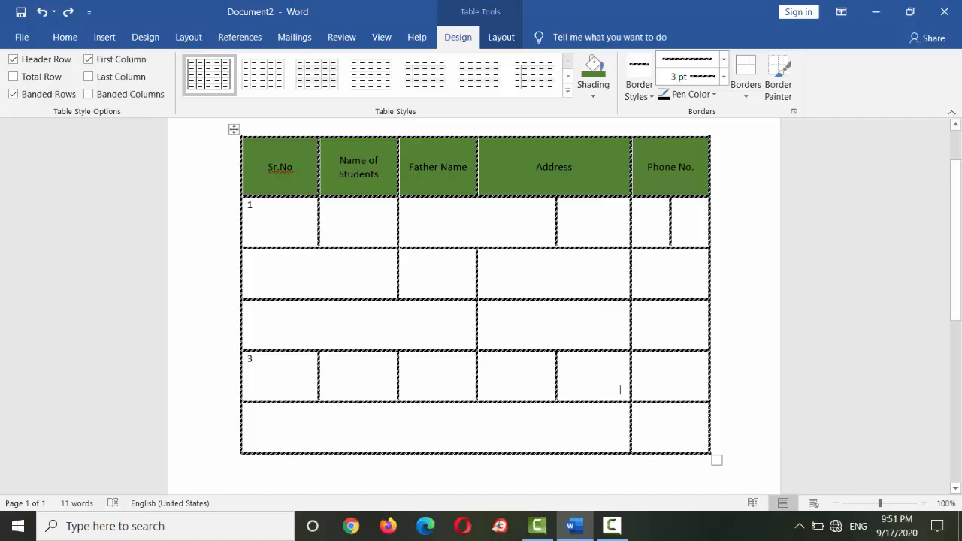
click(725, 381)
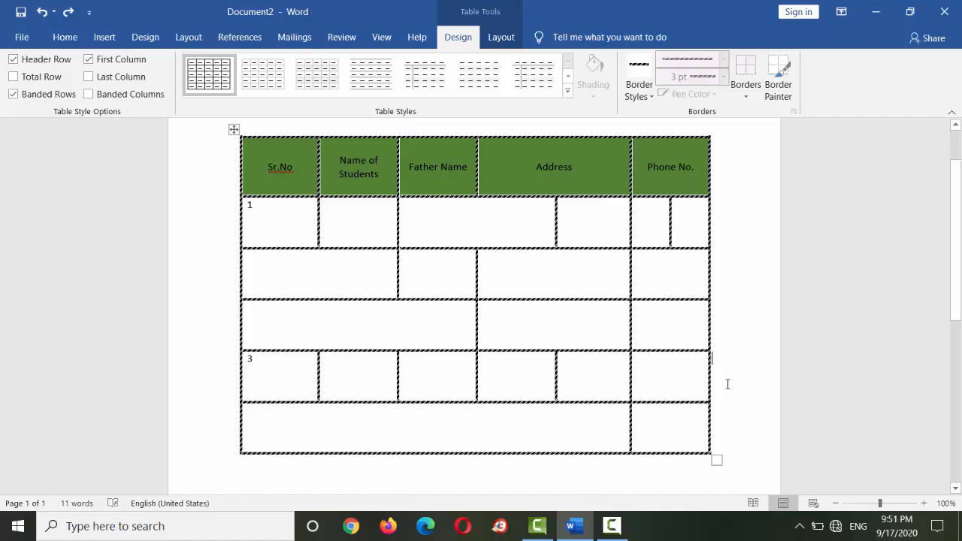
click(104, 47)
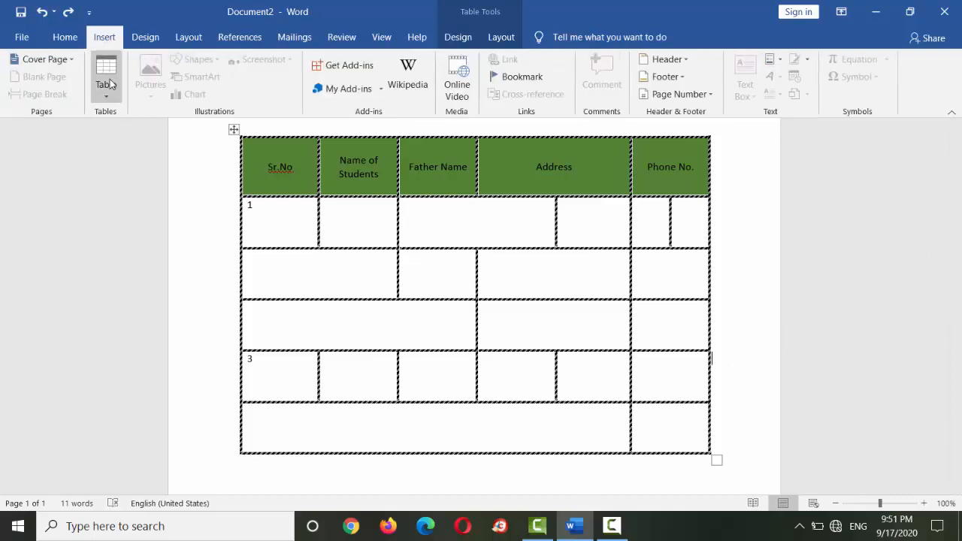
click(108, 81)
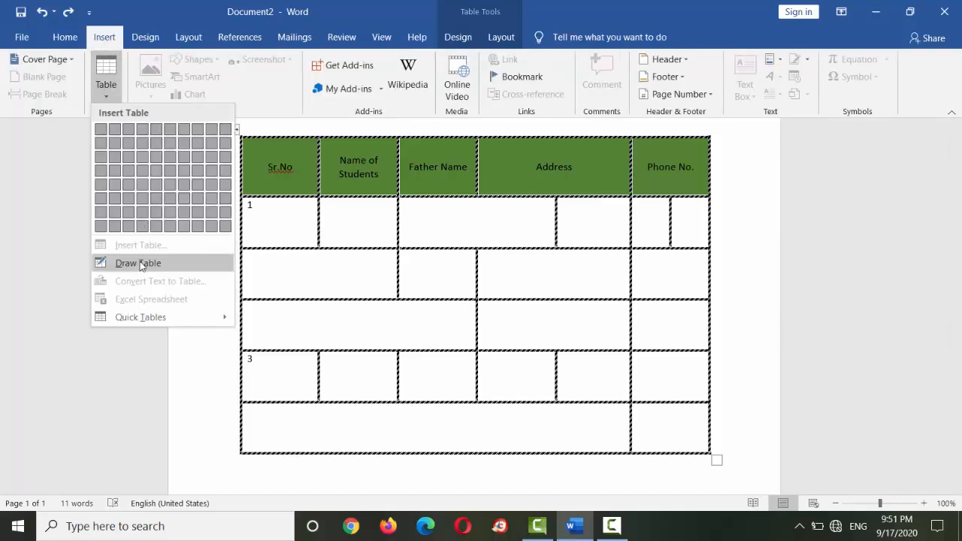
click(852, 356)
- Draw the outer frame of a new table about 6.42" wide and 2.66" high below the existing table
scroll(527, 398, down, 5)
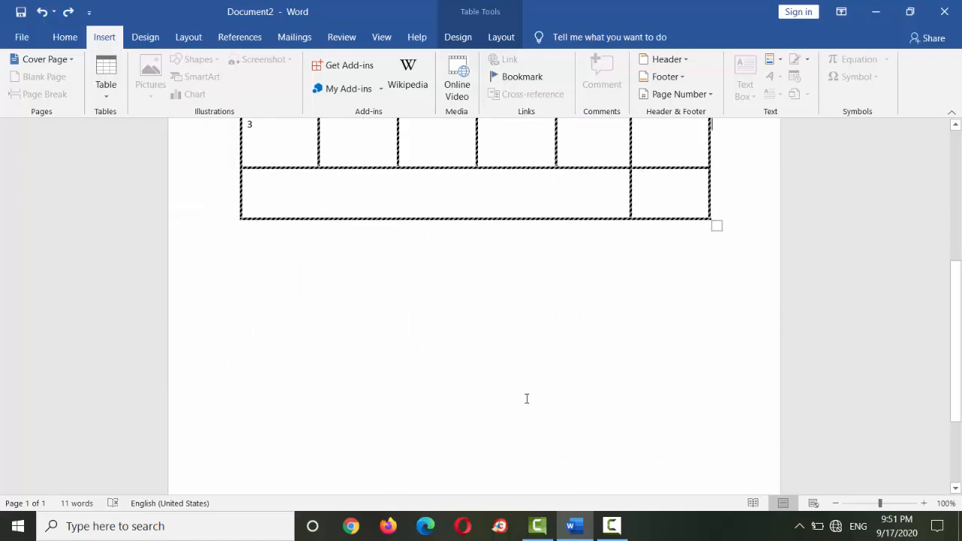
click(442, 336)
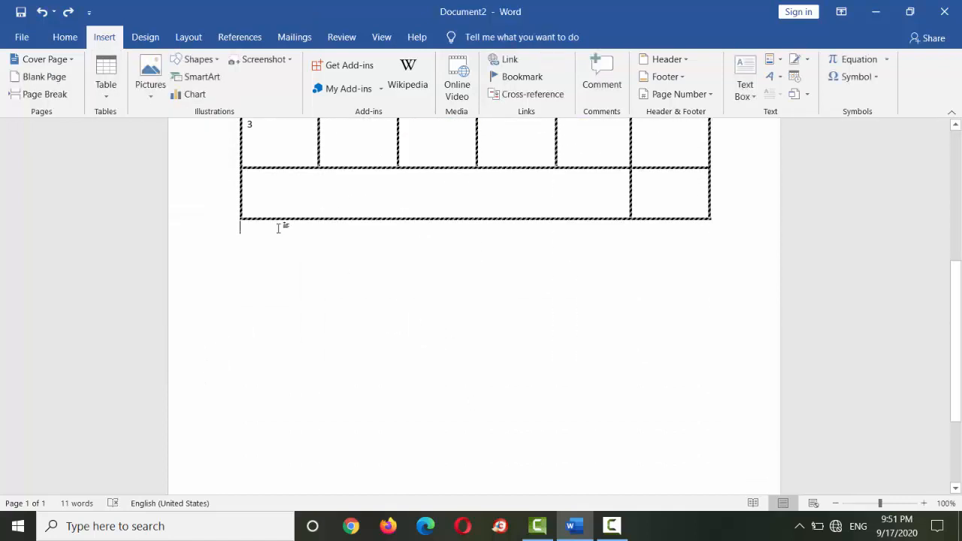
click(106, 83)
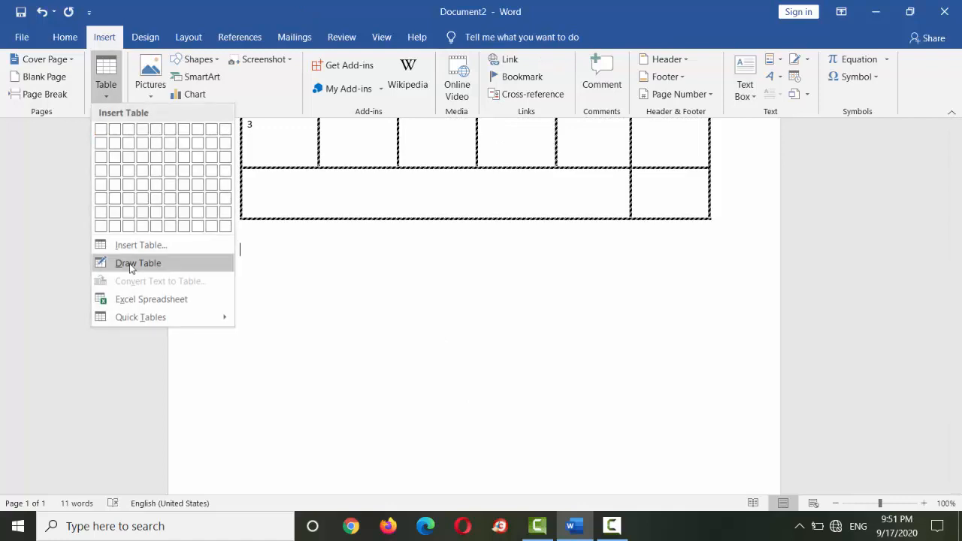
click(129, 264)
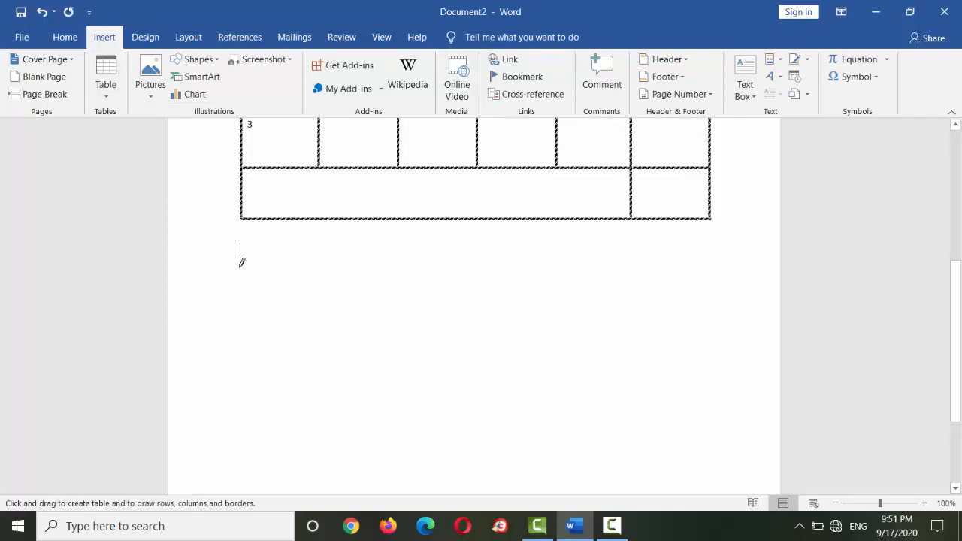
mouse_move(240, 268)
mouse_down()
mouse_move(482, 368)
mouse_move(633, 362)
mouse_move(716, 371)
mouse_move(703, 462)
mouse_up()
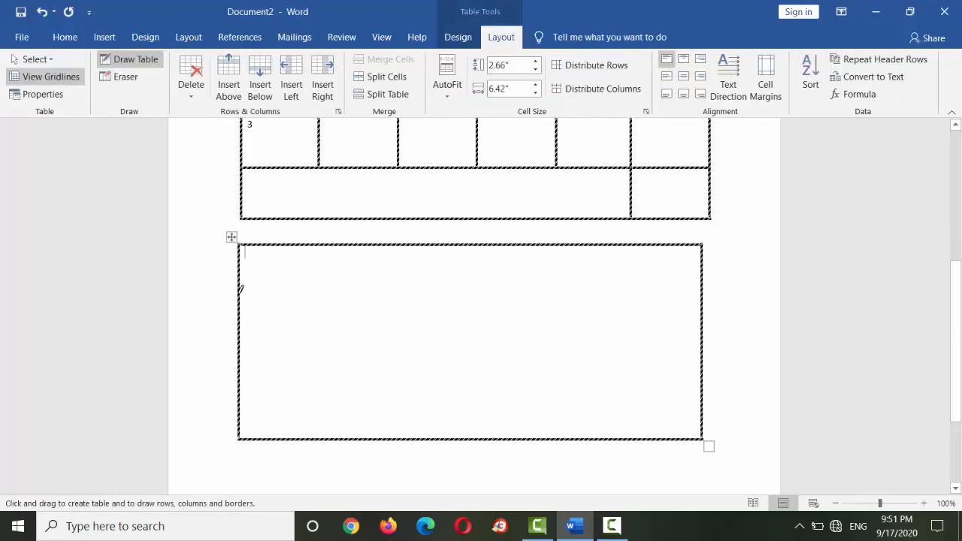
- Split the drawn table into rows about 0.63", 1.09" and 0.85" high, and divide its first row into three cells
mouse_move(241, 287)
mouse_down()
mouse_move(717, 308)
mouse_move(694, 307)
mouse_move(702, 292)
mouse_up()
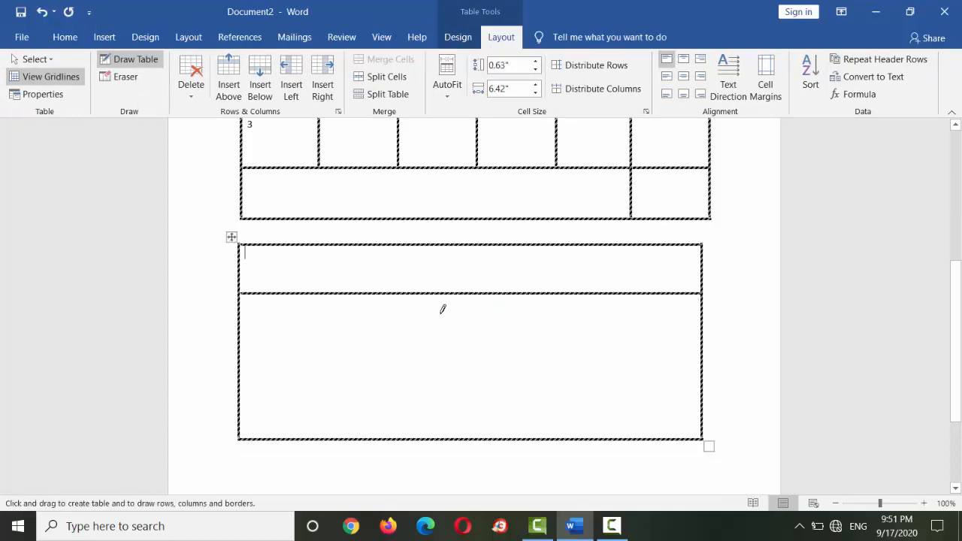
drag(241, 370, 707, 381)
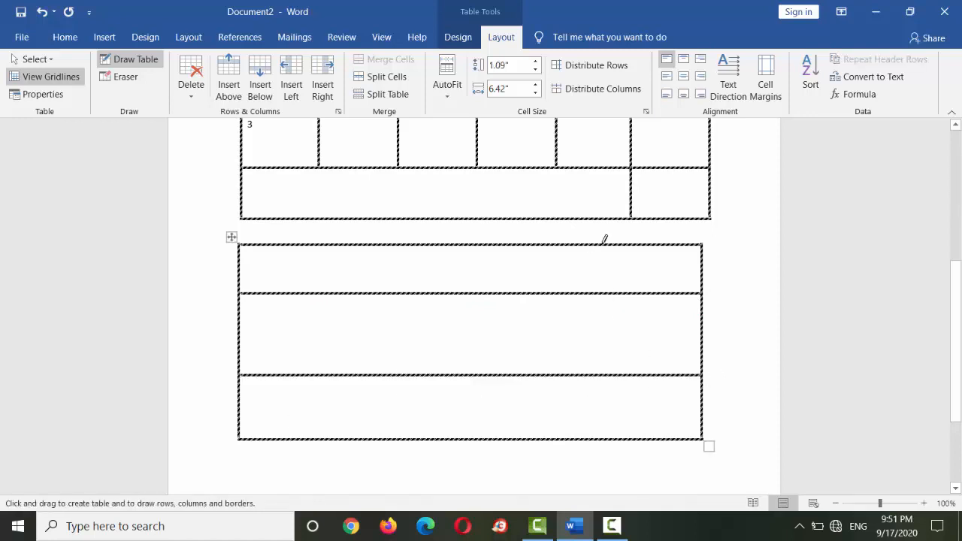
mouse_move(604, 239)
mouse_down()
mouse_move(601, 285)
mouse_move(608, 276)
mouse_up()
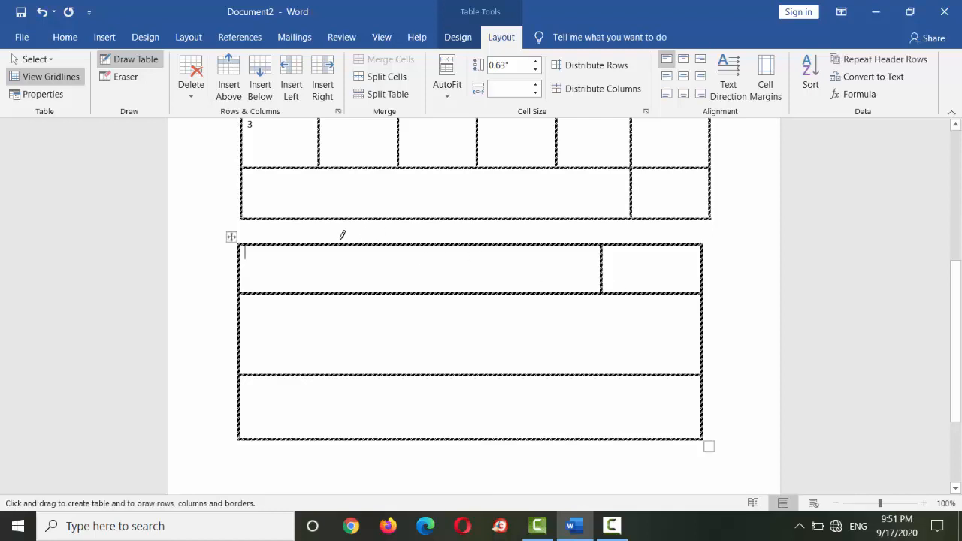
mouse_move(337, 245)
mouse_down()
mouse_move(328, 290)
mouse_move(338, 284)
mouse_up()
- Draw three vertical dividers through the lower two rows of the drawn table to form four columns
drag(300, 294, 299, 408)
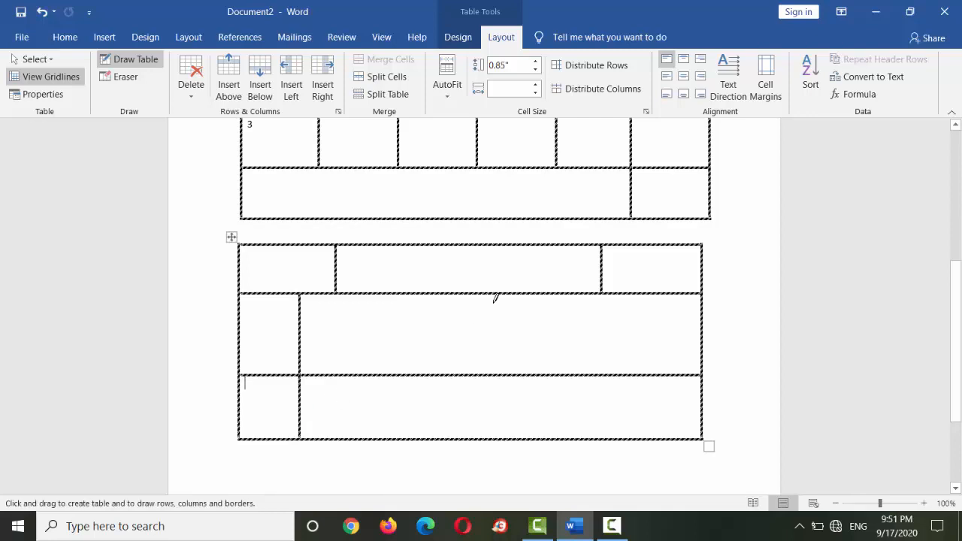
drag(443, 293, 441, 419)
mouse_move(590, 292)
mouse_down()
mouse_move(594, 384)
mouse_move(606, 407)
mouse_up()
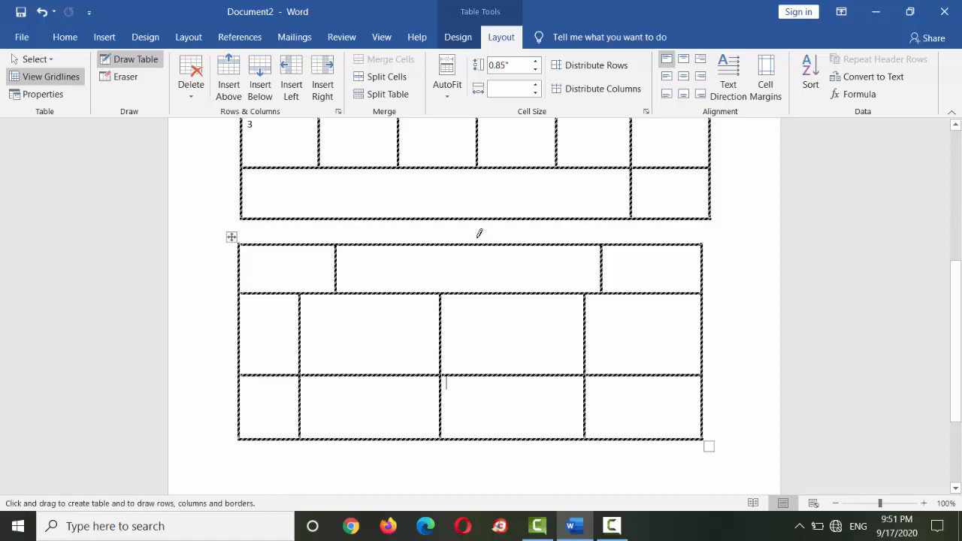
- Split the middle cell of the drawn table's first row with a vertical divider, undoing the stray small table
drag(479, 238, 489, 294)
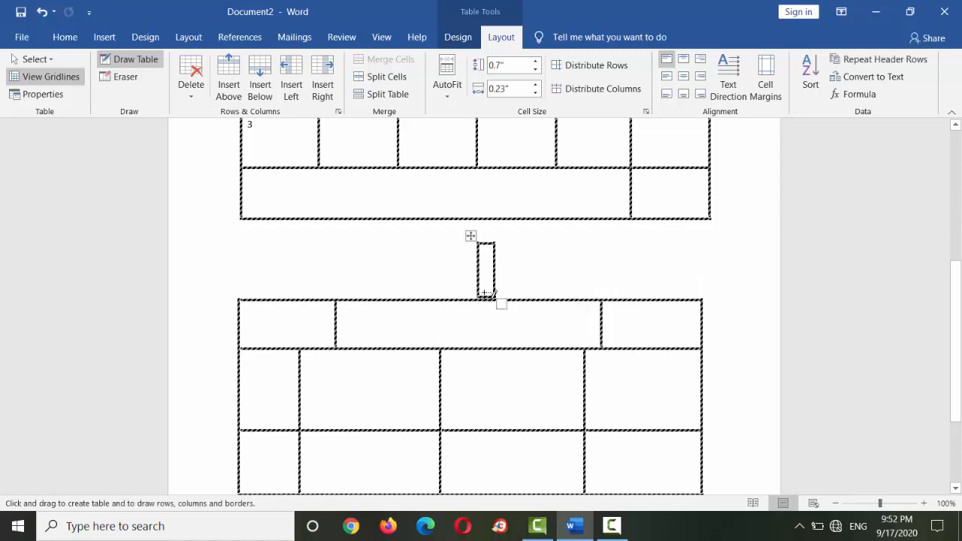
key(ctrl+z)
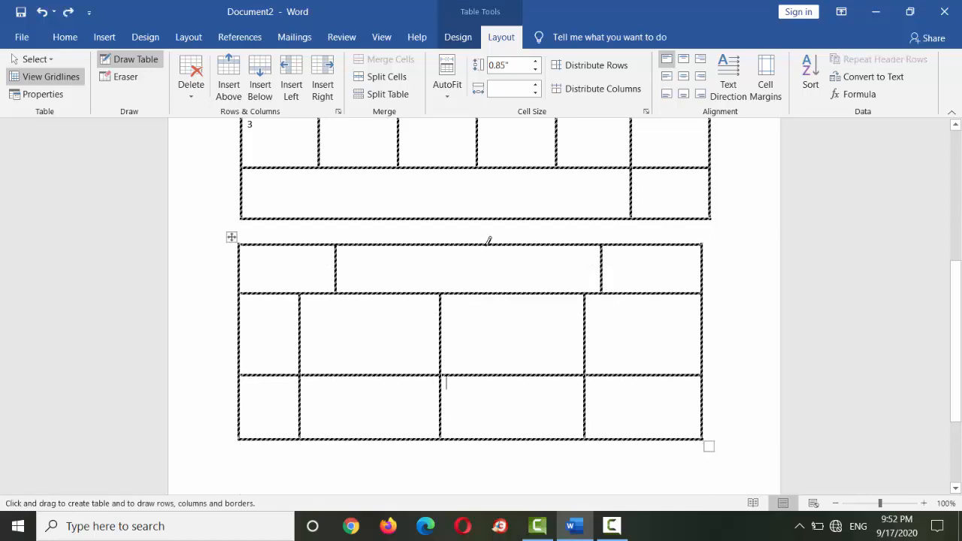
drag(487, 253, 485, 279)
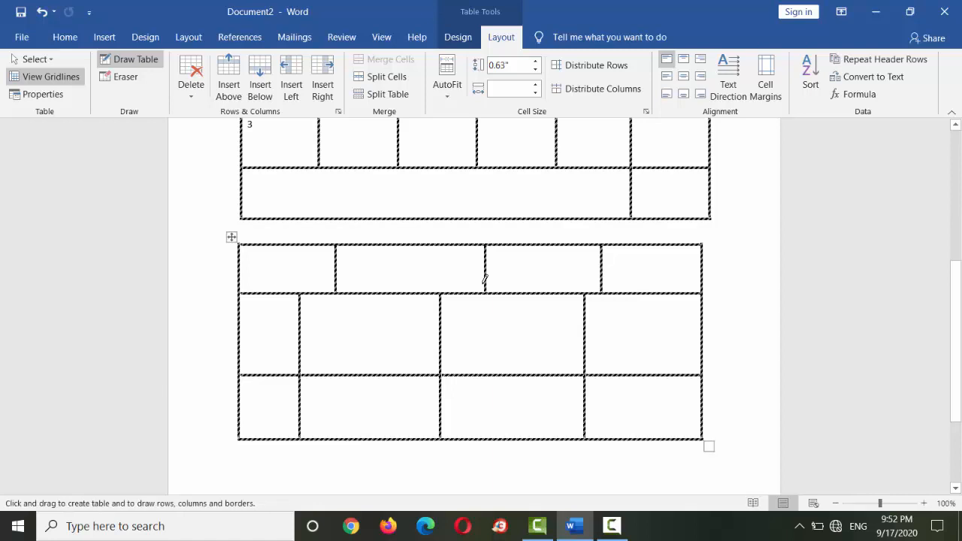
- Open the table insertion options with the drawn table still active
click(118, 44)
click(118, 91)
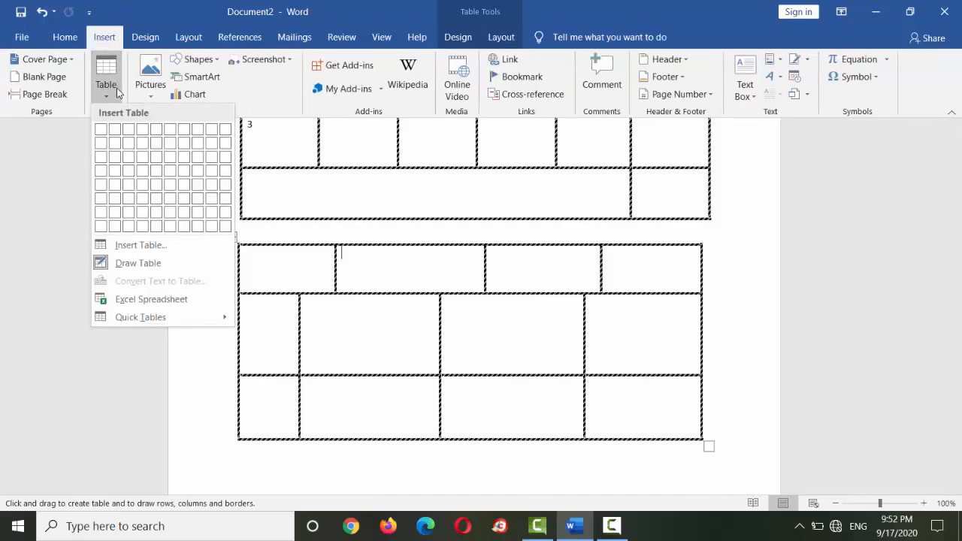
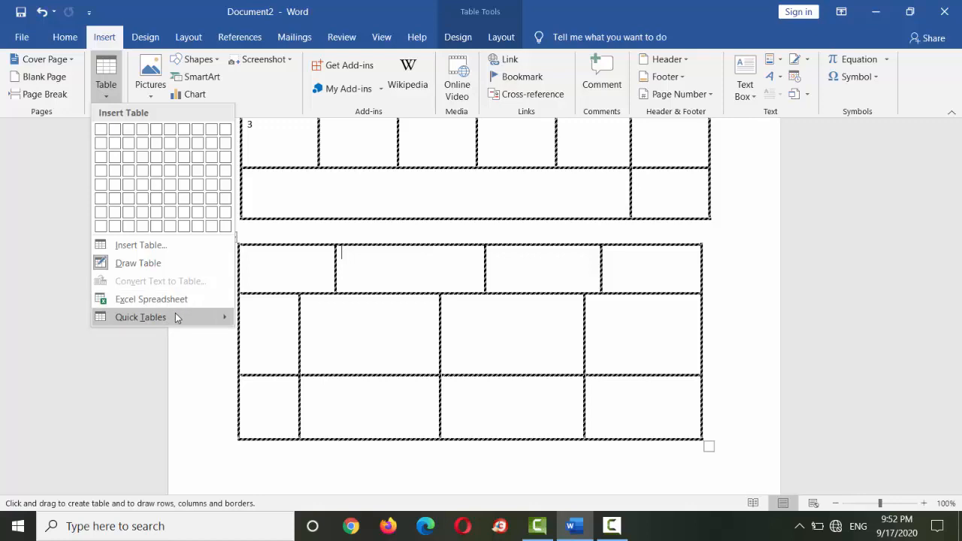
- Try inserting the built-in Tabular List quick table inside the second cell of the drawn table's first row, and undo it
mouse_move(176, 318)
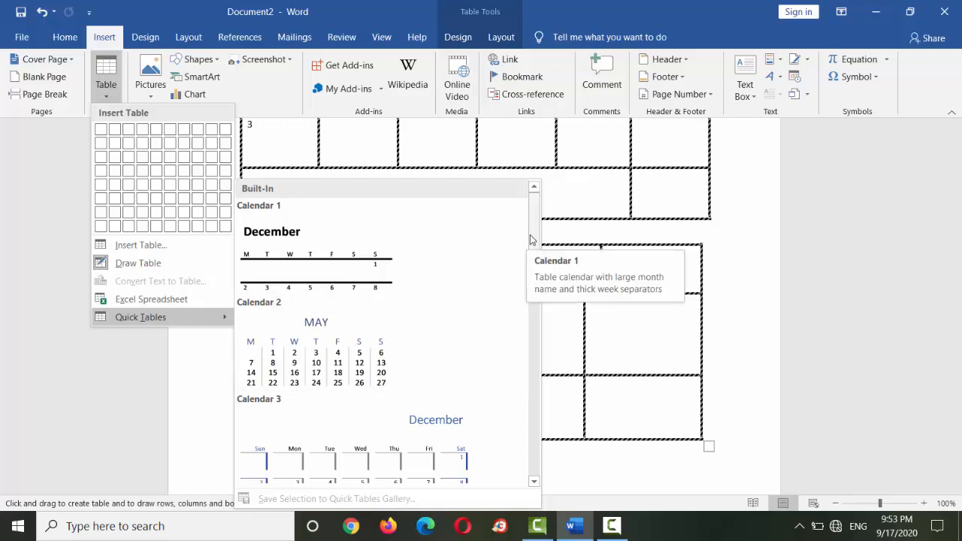
scroll(536, 302, down, 2)
scroll(537, 302, down, 2)
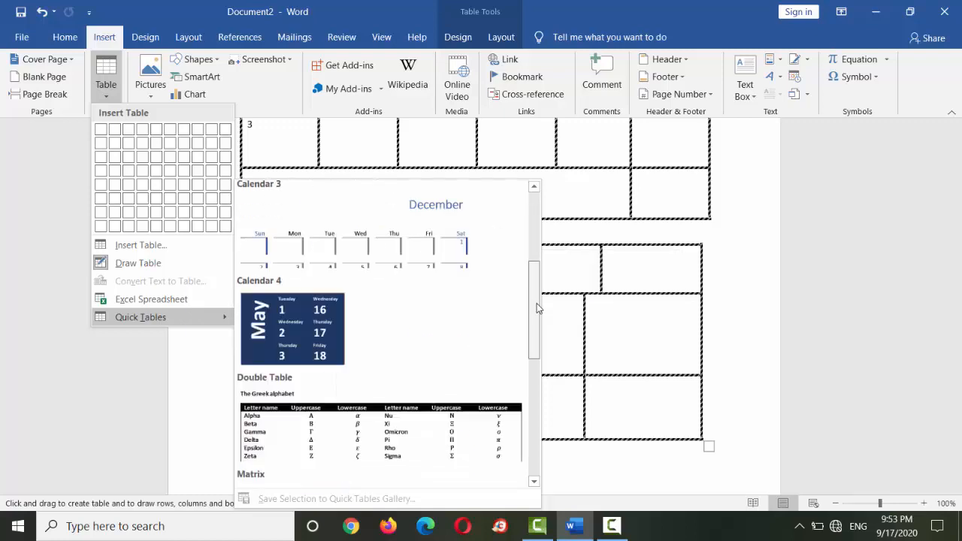
drag(538, 308, 405, 448)
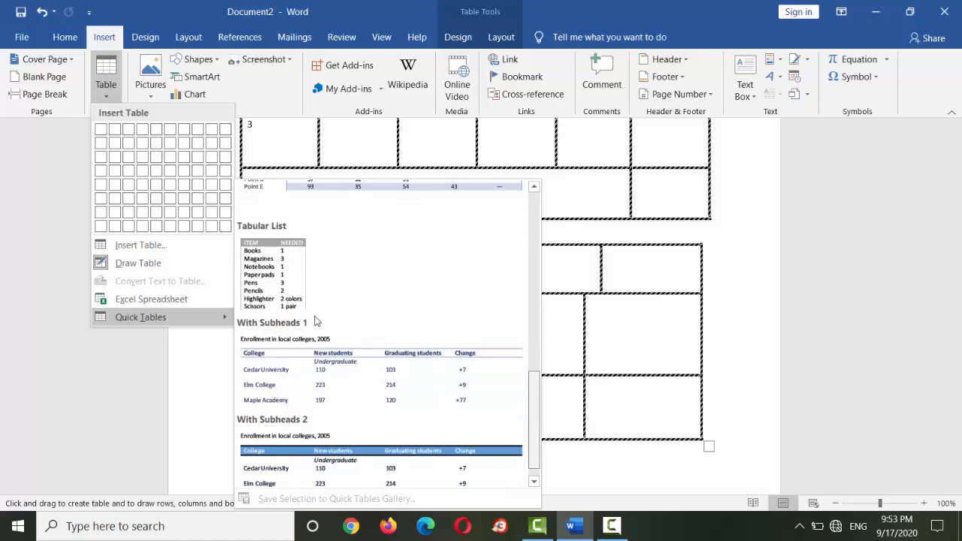
click(273, 272)
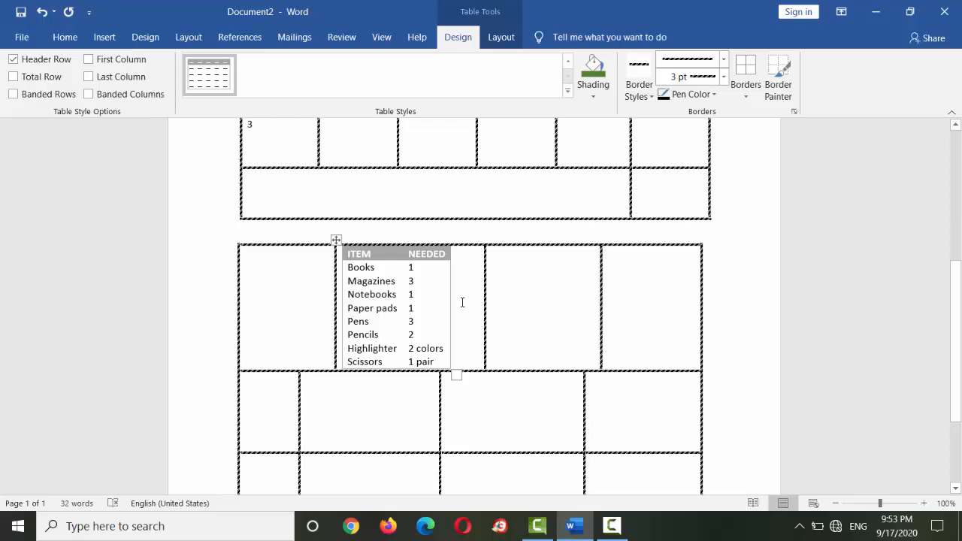
key(ctrl+z)
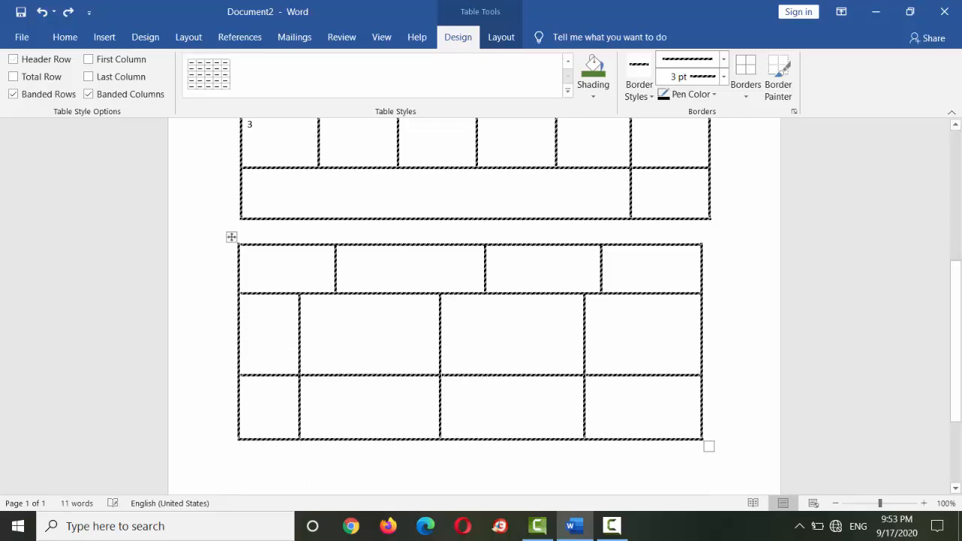
- Insert the built-in Tabular List quick table in the empty space below the drawn table
scroll(876, 461, down, 3)
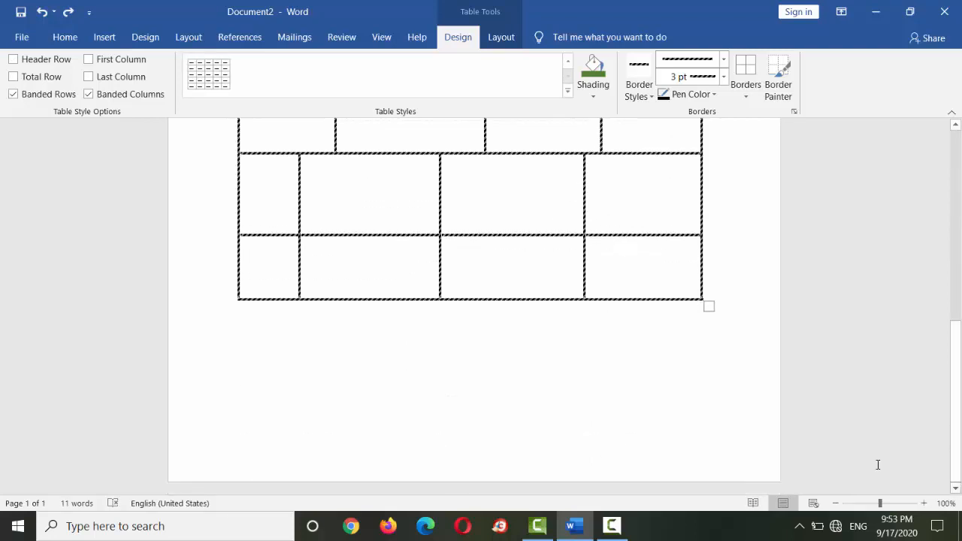
click(327, 328)
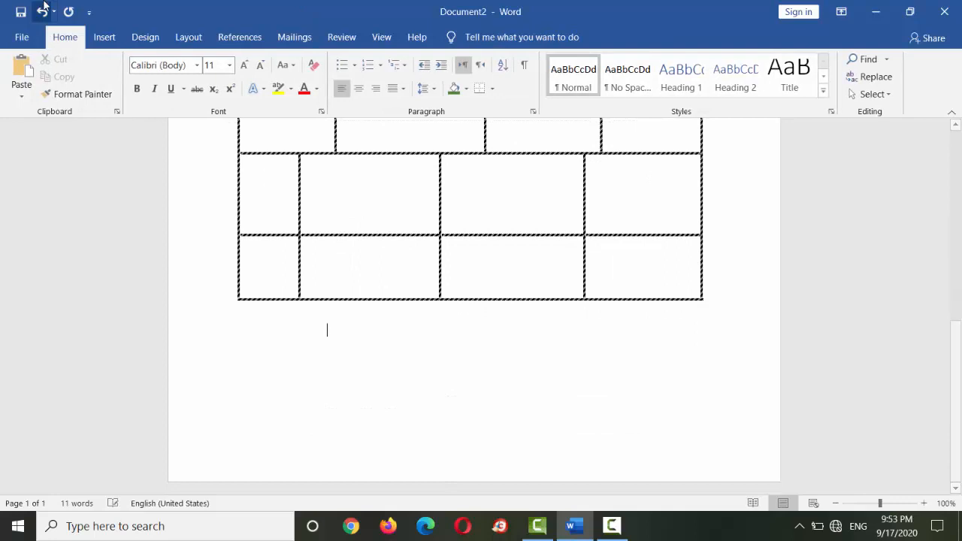
click(104, 37)
click(106, 79)
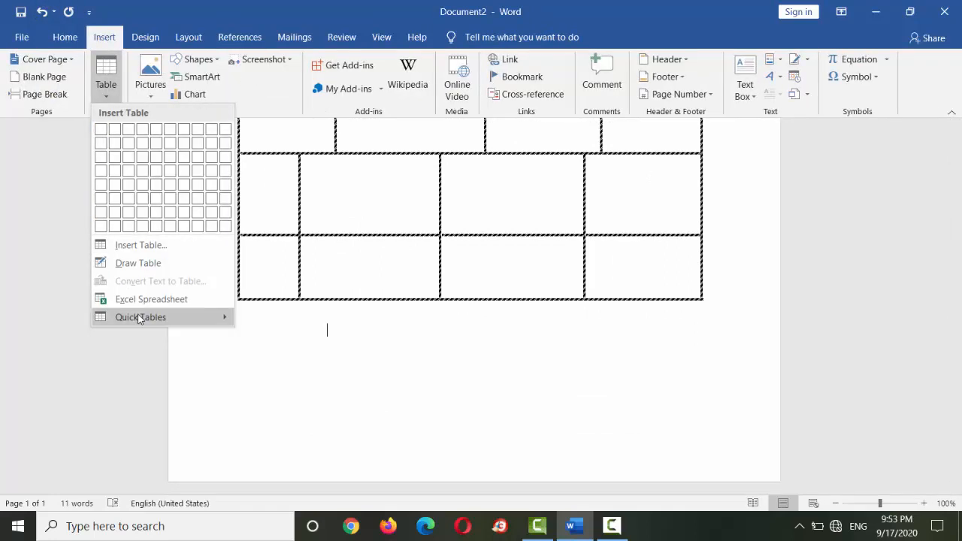
mouse_move(140, 317)
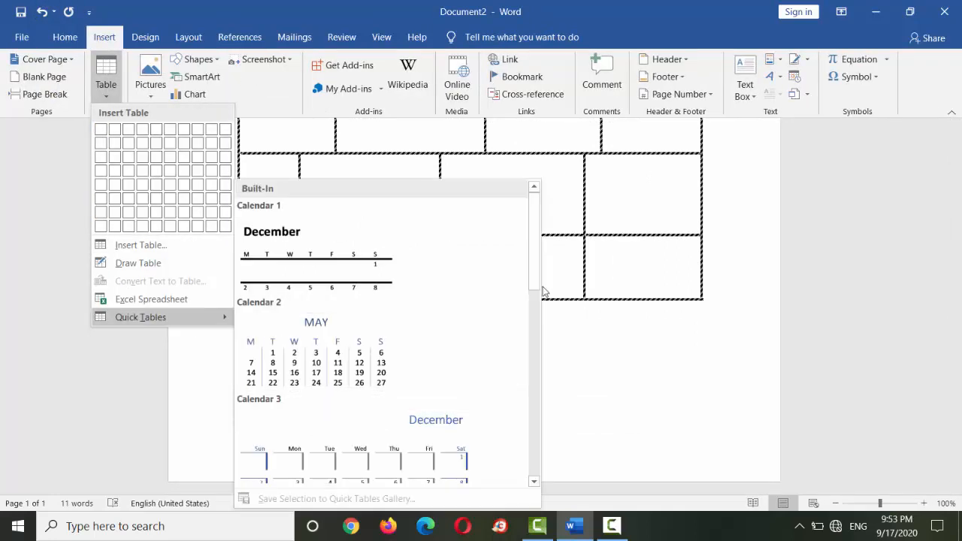
drag(535, 281, 541, 427)
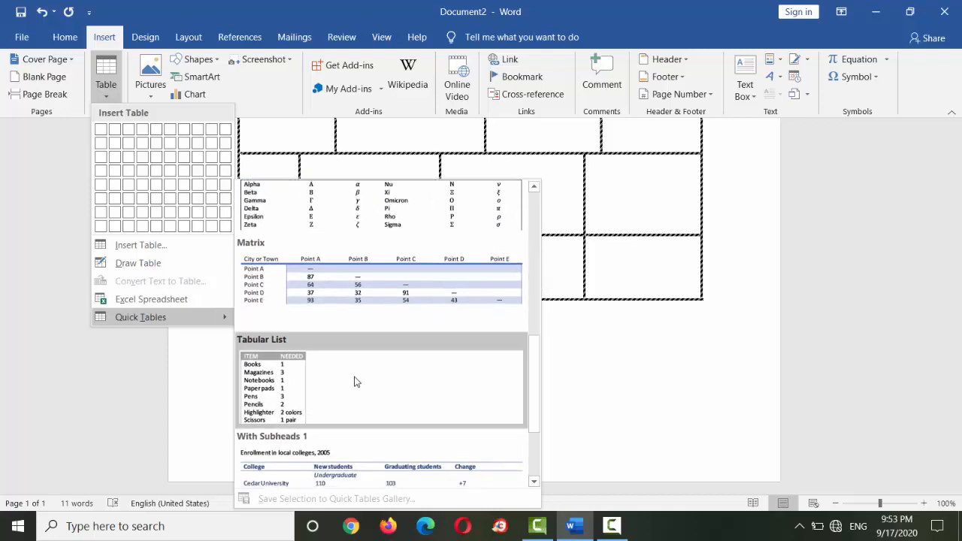
click(286, 402)
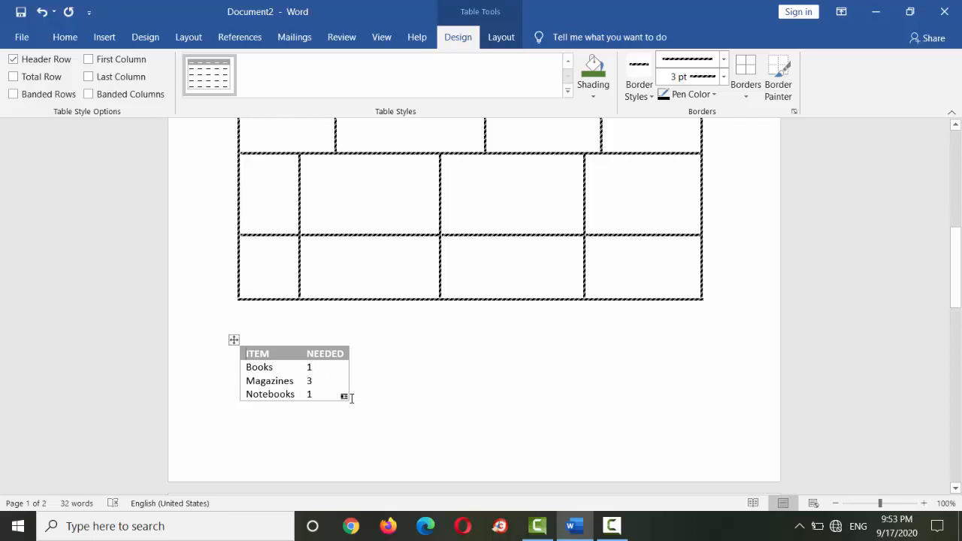
click(339, 394)
double_click(266, 368)
click(266, 373)
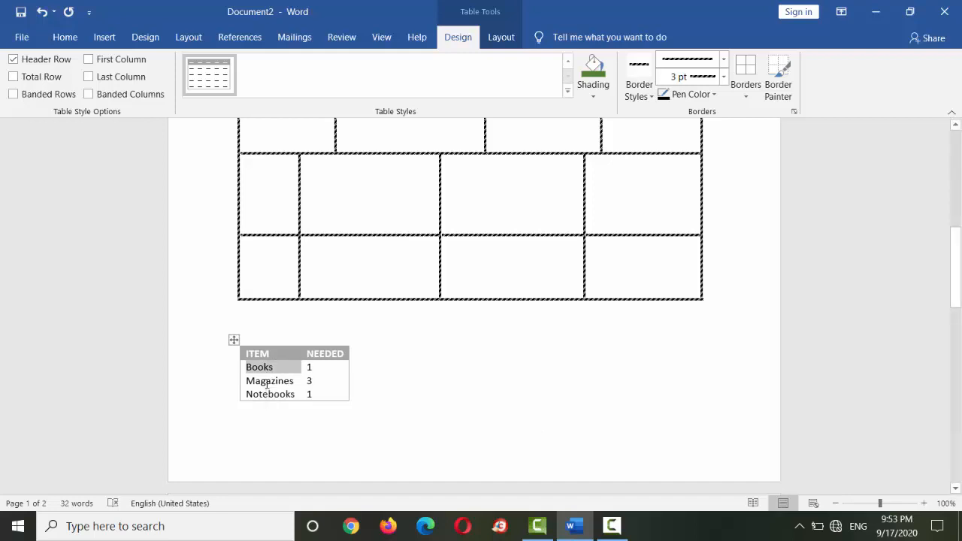
double_click(271, 381)
click(105, 37)
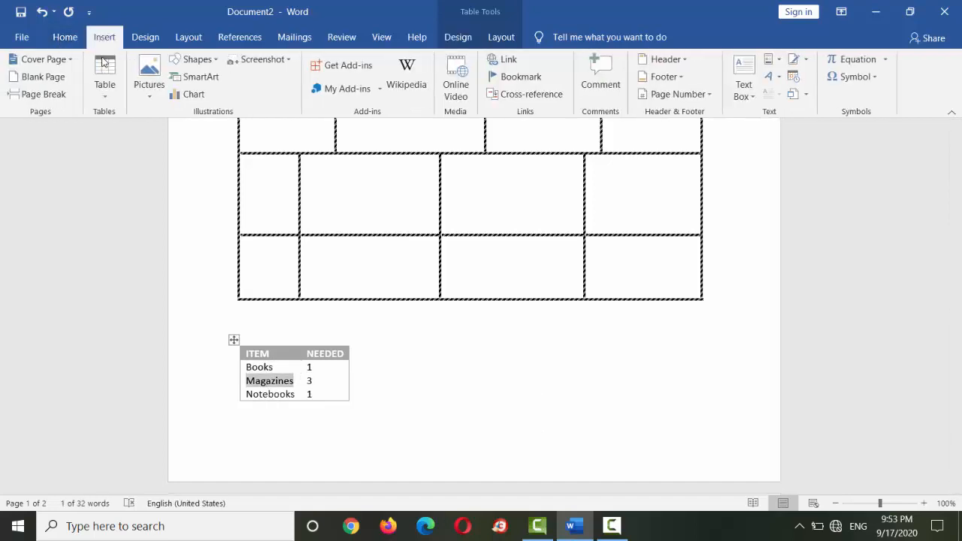
click(106, 75)
click(474, 383)
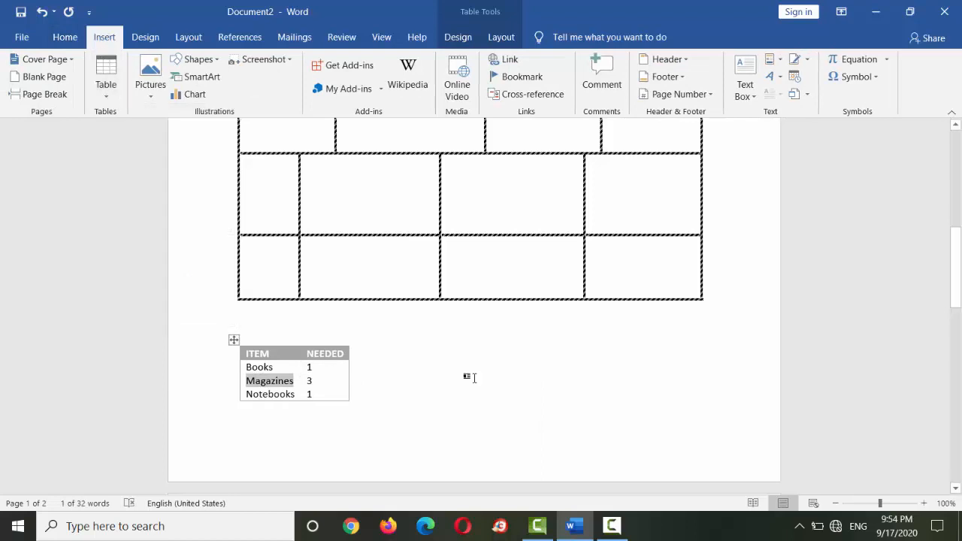
click(465, 378)
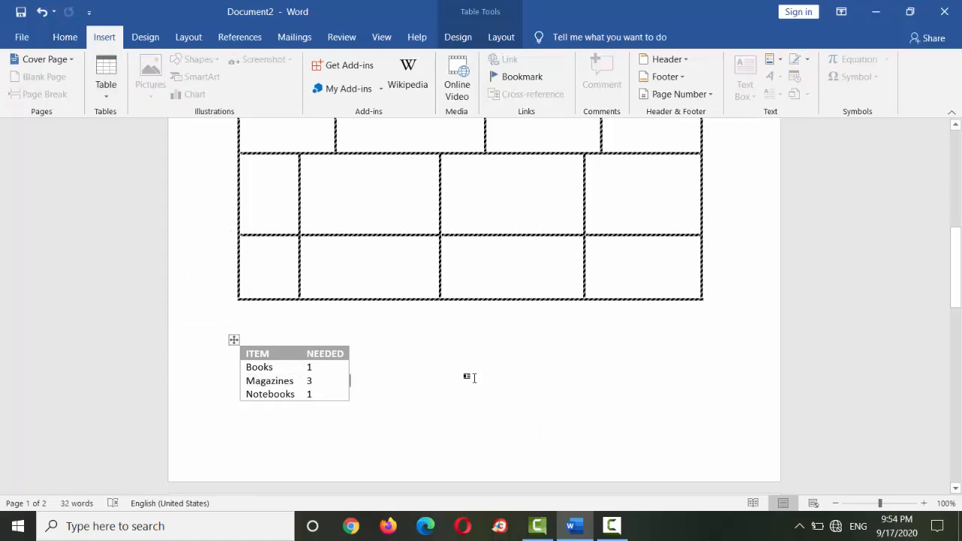